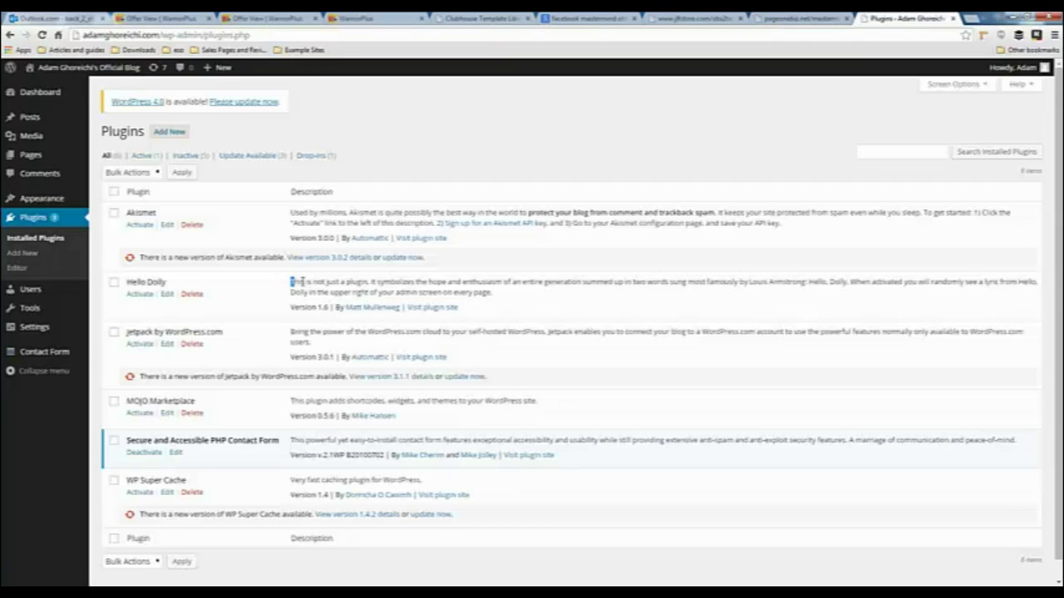
# Highlight and clear text in the Akismet and Hello Dolly plugin descriptions.
pyautogui.moveTo(291, 282)
pyautogui.mouseDown()
pyautogui.moveTo(498, 296)
pyautogui.moveTo(166, 283)
pyautogui.mouseUp()
pyautogui.click(512, 296)
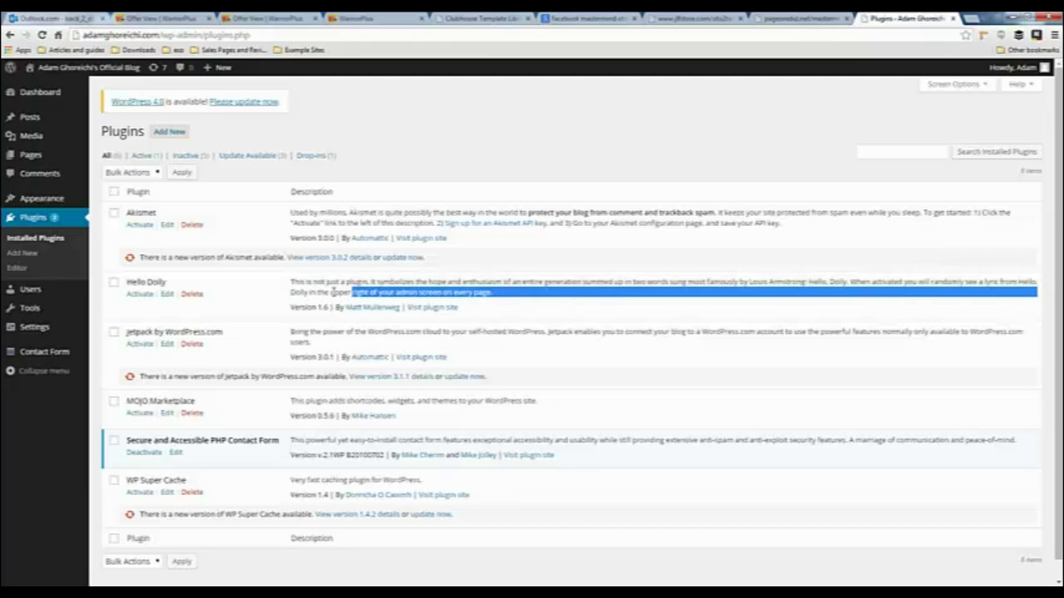
pyautogui.moveTo(290, 282); pyautogui.dragTo(505, 301)
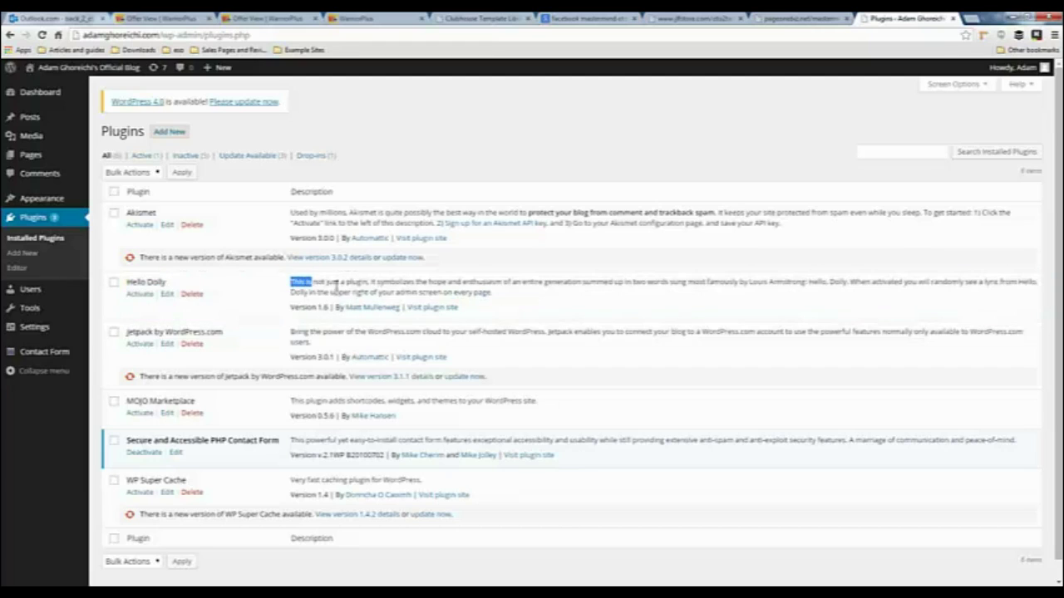
pyautogui.click(505, 301)
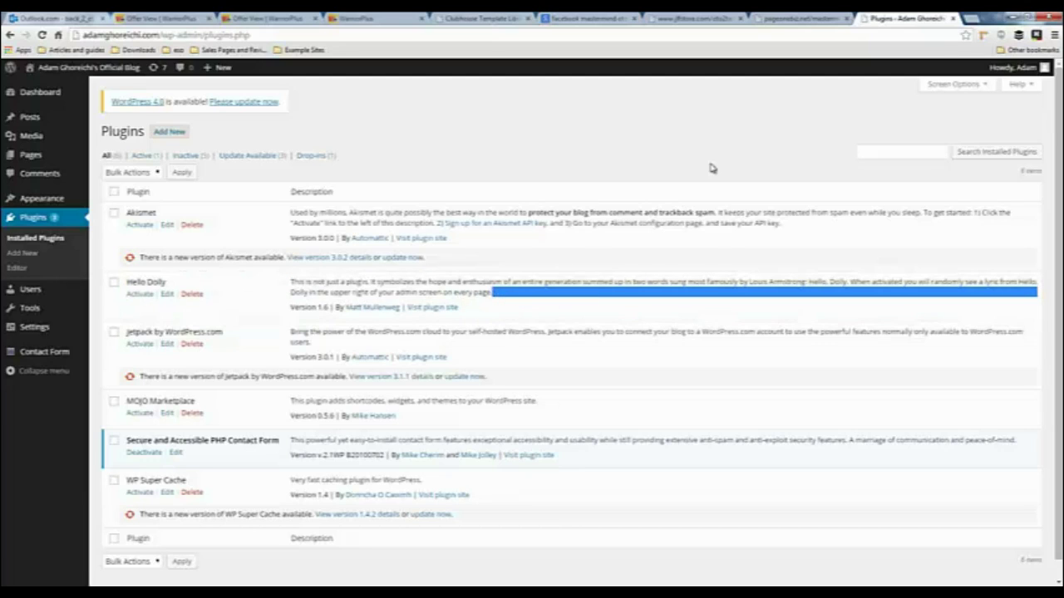
pyautogui.moveTo(678, 212); pyautogui.dragTo(655, 378)
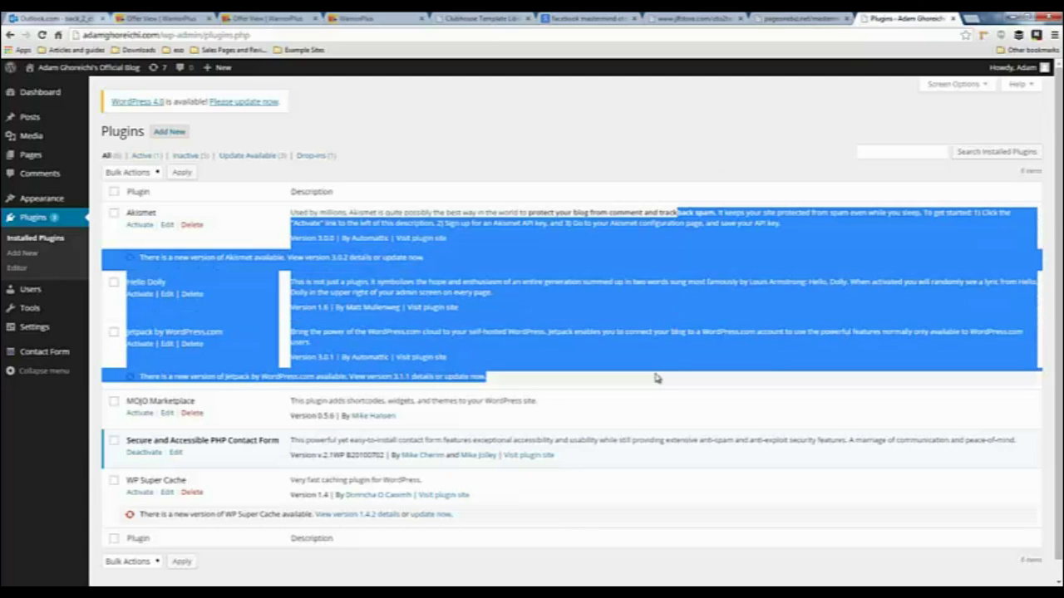
pyautogui.click(655, 378)
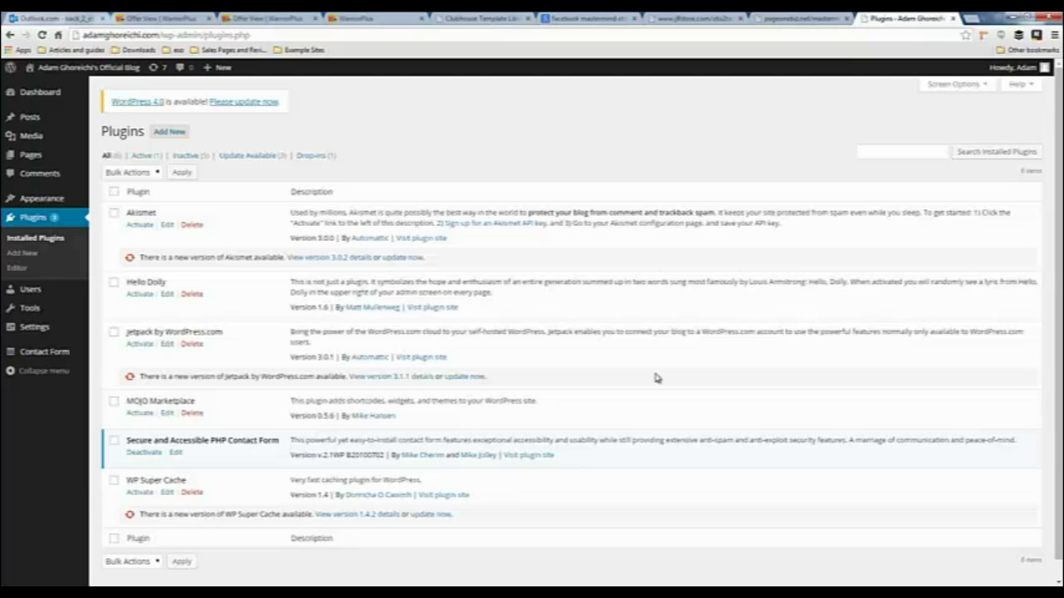
# Bring up page two of the Google results for 'facebook mastermind oto' and select query words.
pyautogui.click(606, 19)
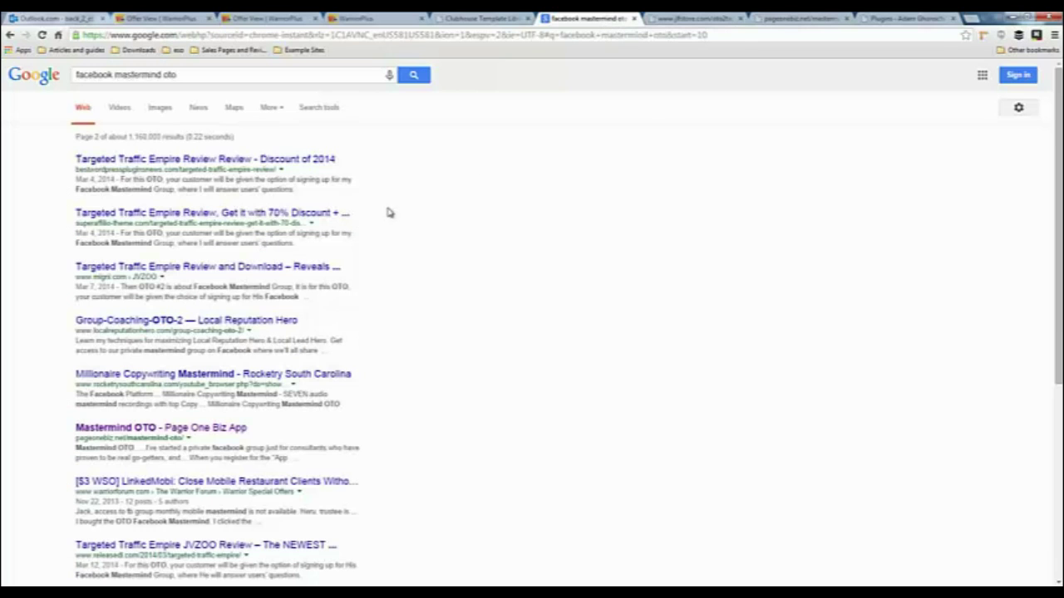
pyautogui.moveTo(124, 75); pyautogui.dragTo(205, 79)
pyautogui.click(205, 85)
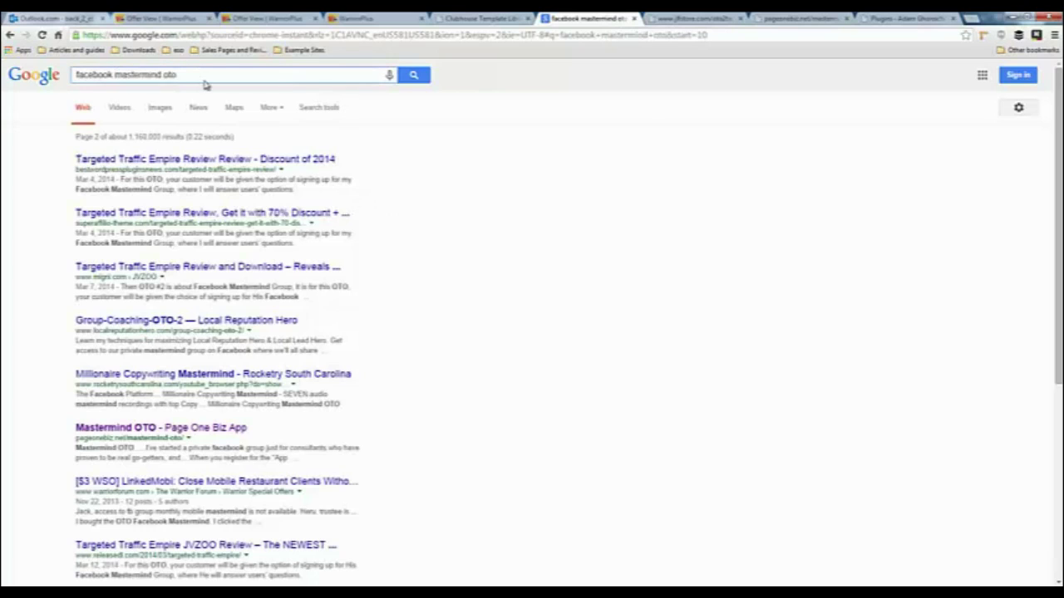
pyautogui.click(499, 185)
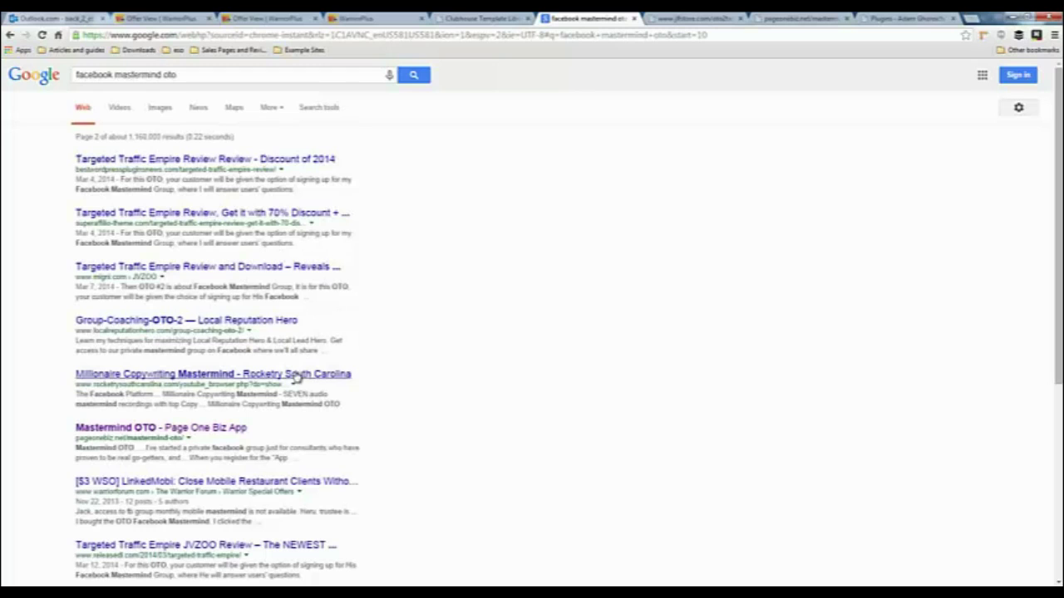
# Switch to the pageonebiz.net mastermind-oto offer page and scroll through it.
pyautogui.click(769, 19)
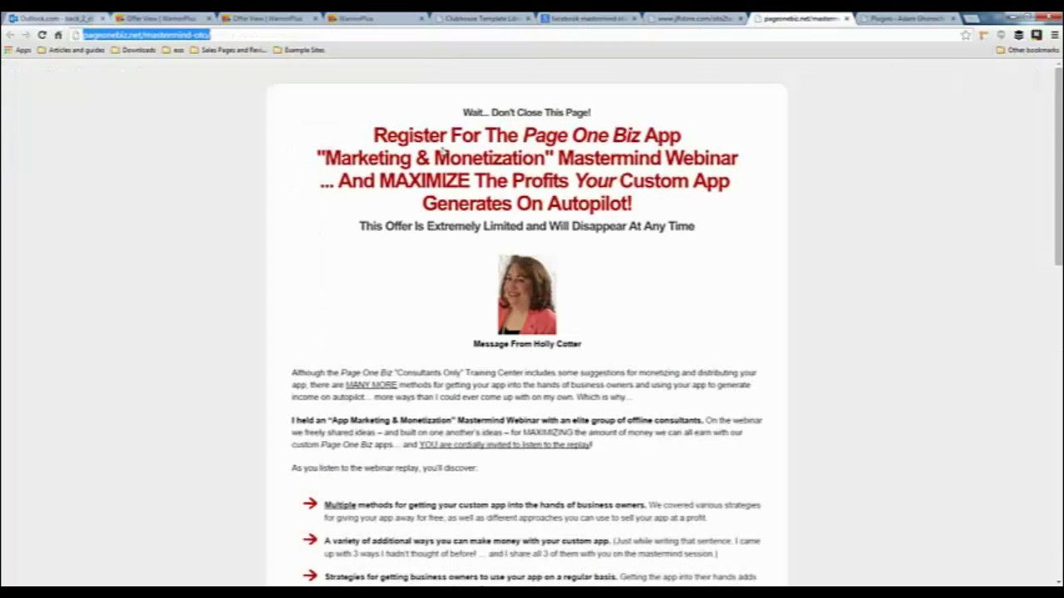
pyautogui.click(430, 111)
pyautogui.scroll(-1, 421, 259)
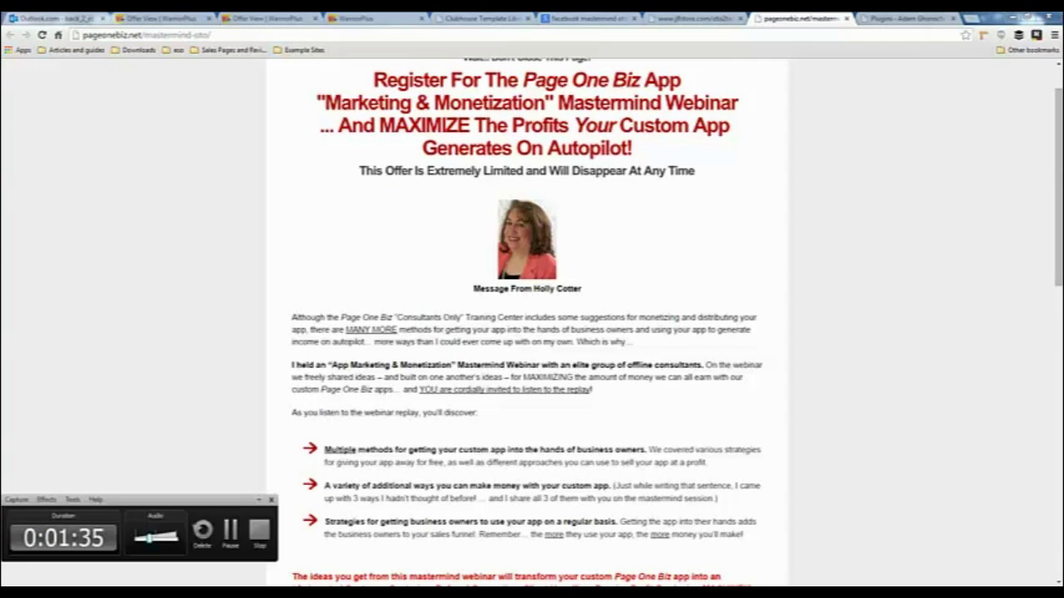
pyautogui.scroll(1, 459, 499)
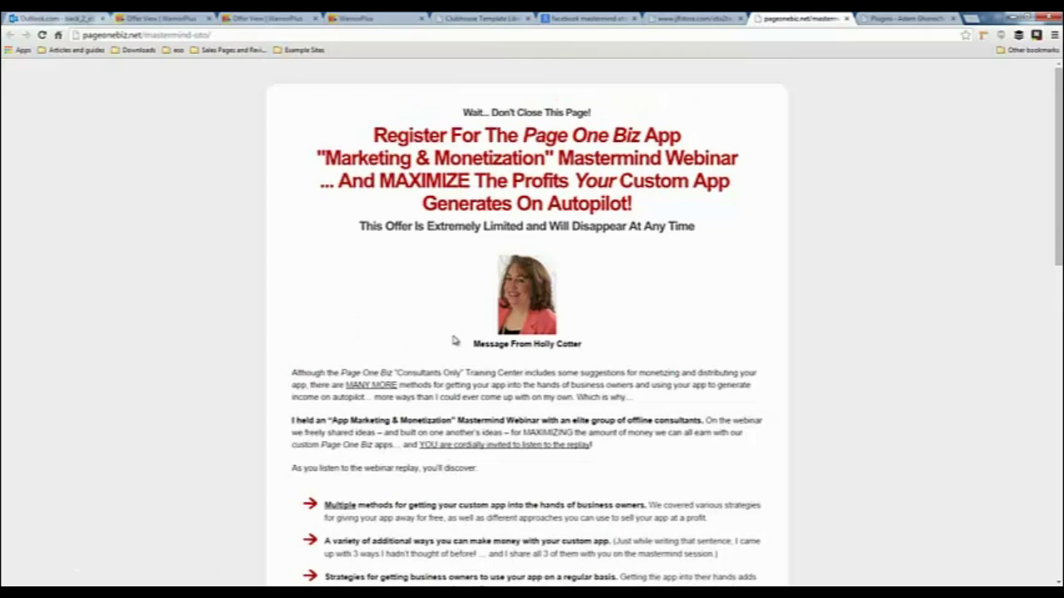
pyautogui.scroll(-2, 455, 340)
pyautogui.scroll(-2, 399, 345)
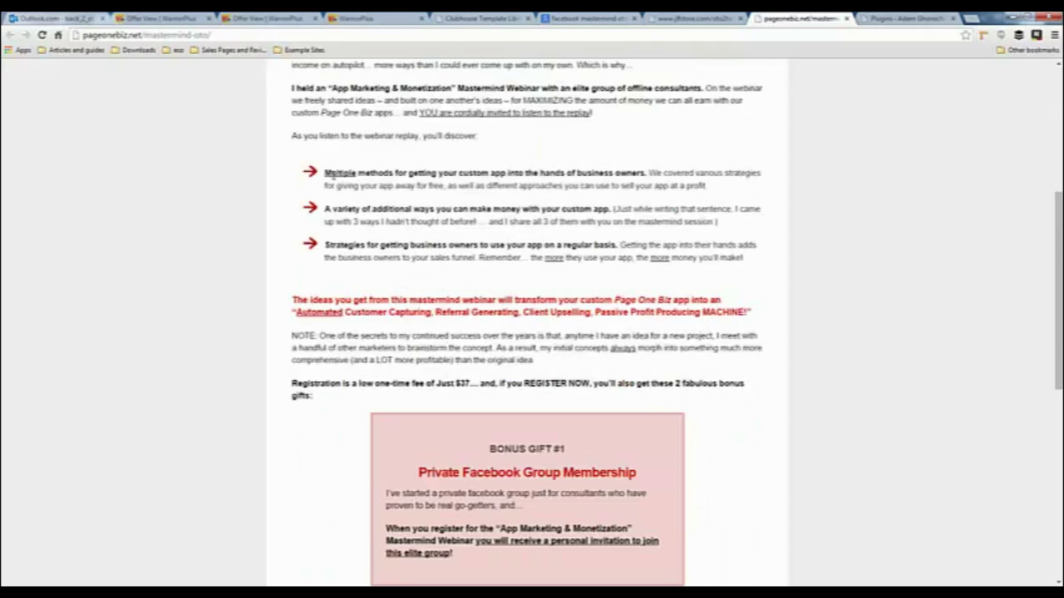
# Highlight the introductory line and the bullet list on the offer page.
pyautogui.moveTo(293, 136); pyautogui.dragTo(522, 135)
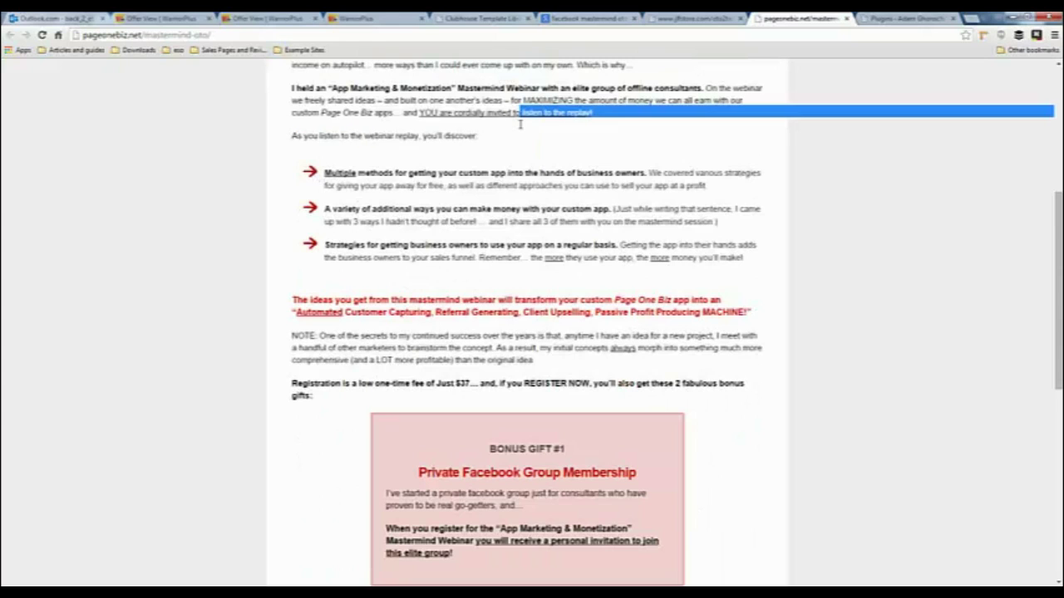
pyautogui.moveTo(529, 173); pyautogui.dragTo(528, 385)
pyautogui.scroll(-2, 529, 172)
pyautogui.scroll(-4, 528, 172)
pyautogui.scroll(2, 528, 384)
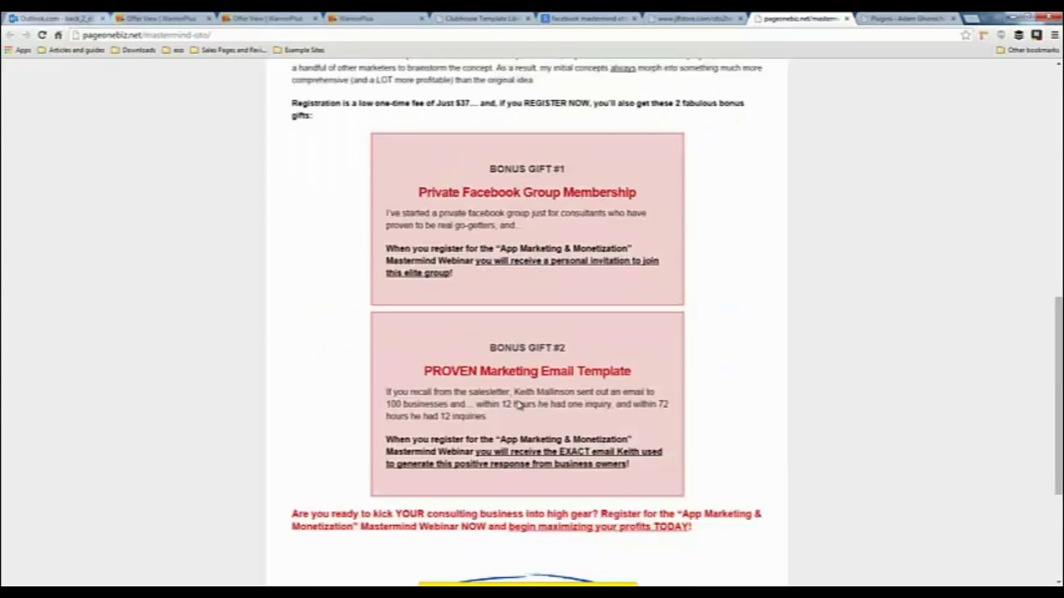
pyautogui.scroll(5, 528, 385)
pyautogui.click(533, 292)
# Highlight the photo and the bullets, then clear the selections.
pyautogui.scroll(1, 486, 190)
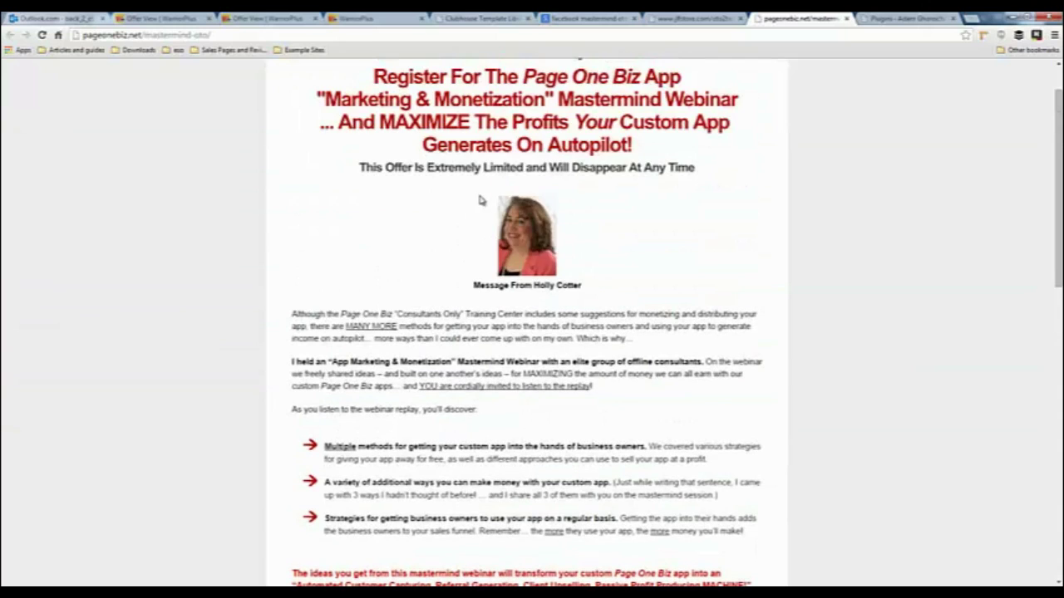
pyautogui.moveTo(468, 220); pyautogui.dragTo(586, 218)
pyautogui.click(585, 263)
pyautogui.scroll(-3, 394, 355)
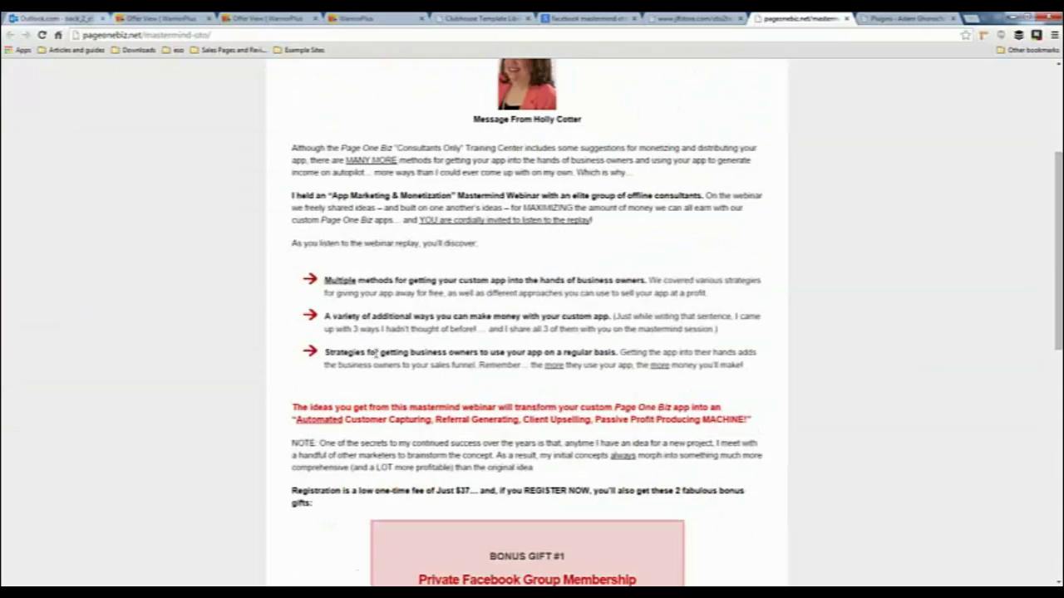
pyautogui.scroll(-2, 359, 261)
pyautogui.scroll(3, 359, 261)
pyautogui.moveTo(332, 223); pyautogui.dragTo(516, 310)
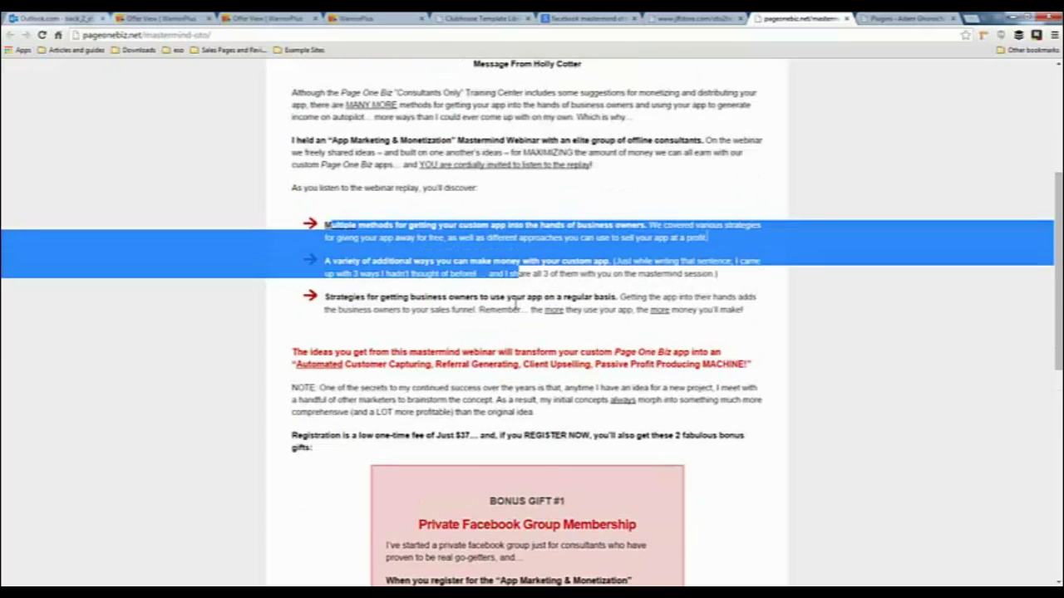
pyautogui.click(515, 309)
# Highlight the Private Facebook Group Membership bonus heading and scroll back up.
pyautogui.scroll(-3, 489, 344)
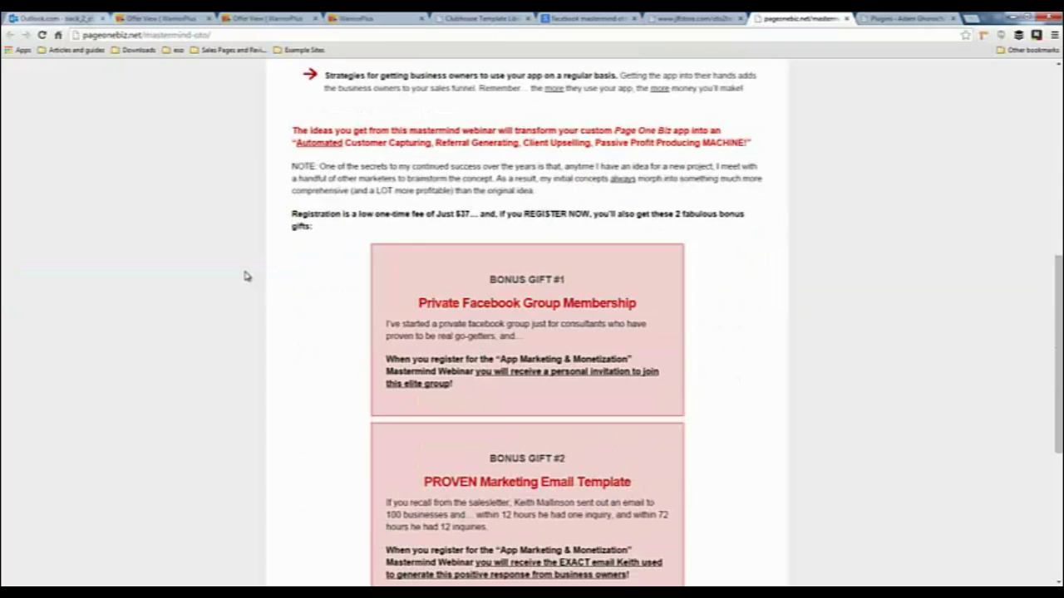
pyautogui.scroll(2, 246, 275)
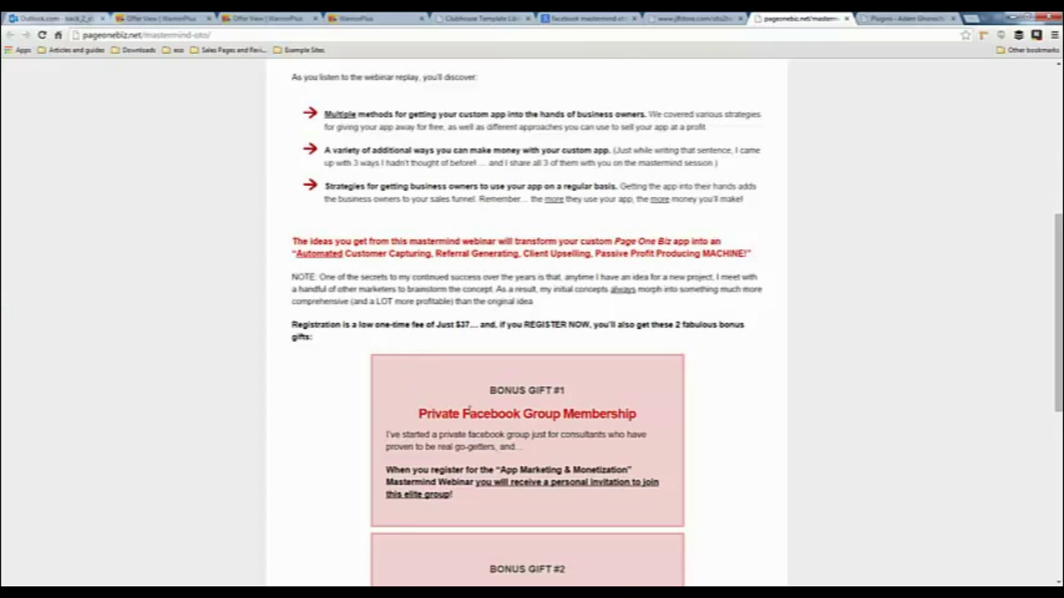
pyautogui.moveTo(418, 414); pyautogui.dragTo(654, 423)
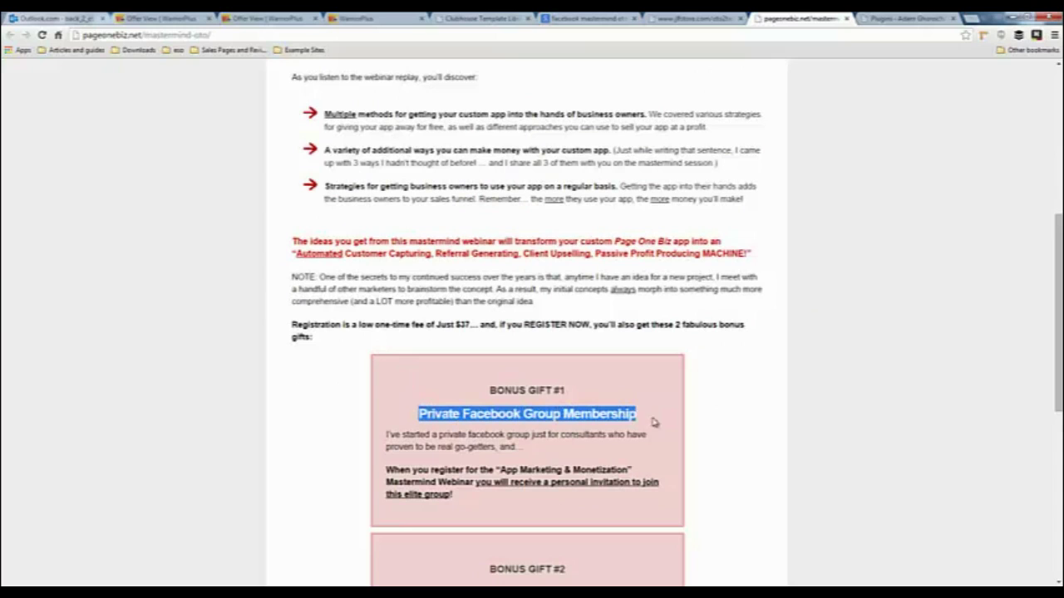
pyautogui.scroll(3, 413, 425)
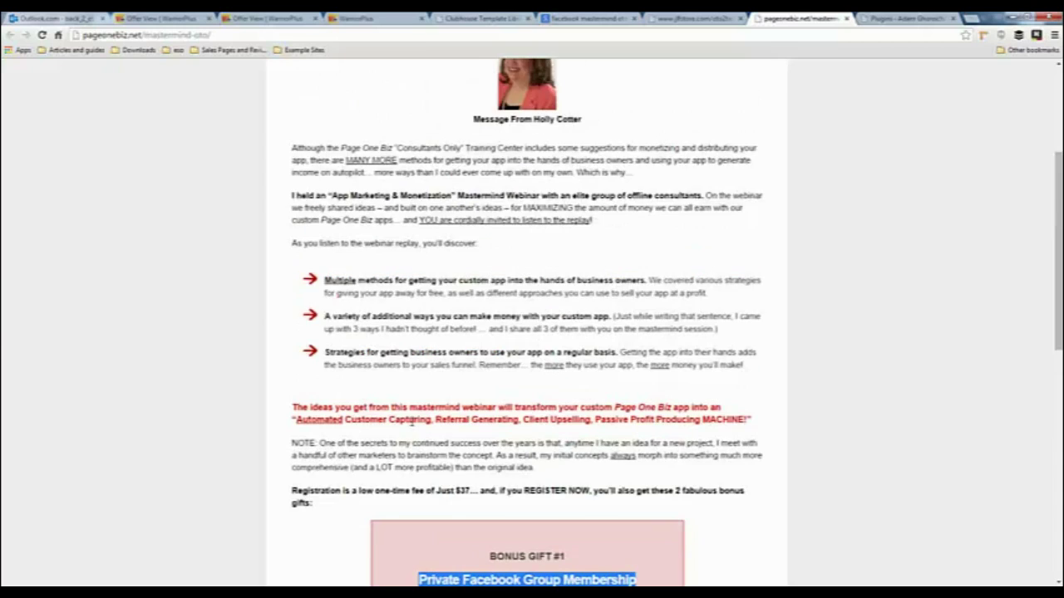
pyautogui.scroll(3, 414, 426)
pyautogui.scroll(1, 607, 187)
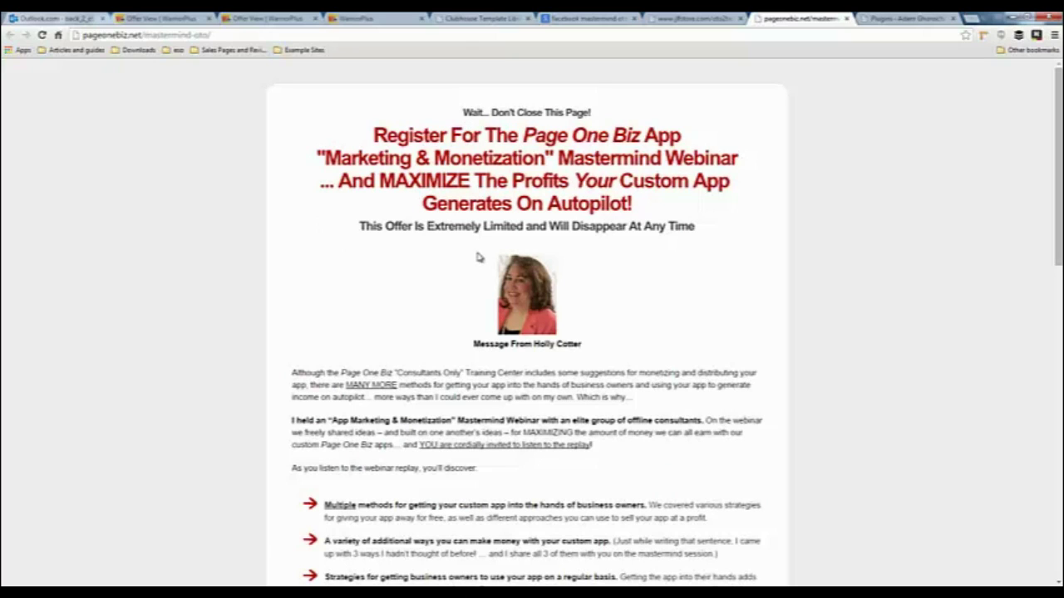
# Choose videojacker.zip from the Desktop's Video Jacker Plugin folder as the plugin upload file.
pyautogui.click(895, 20)
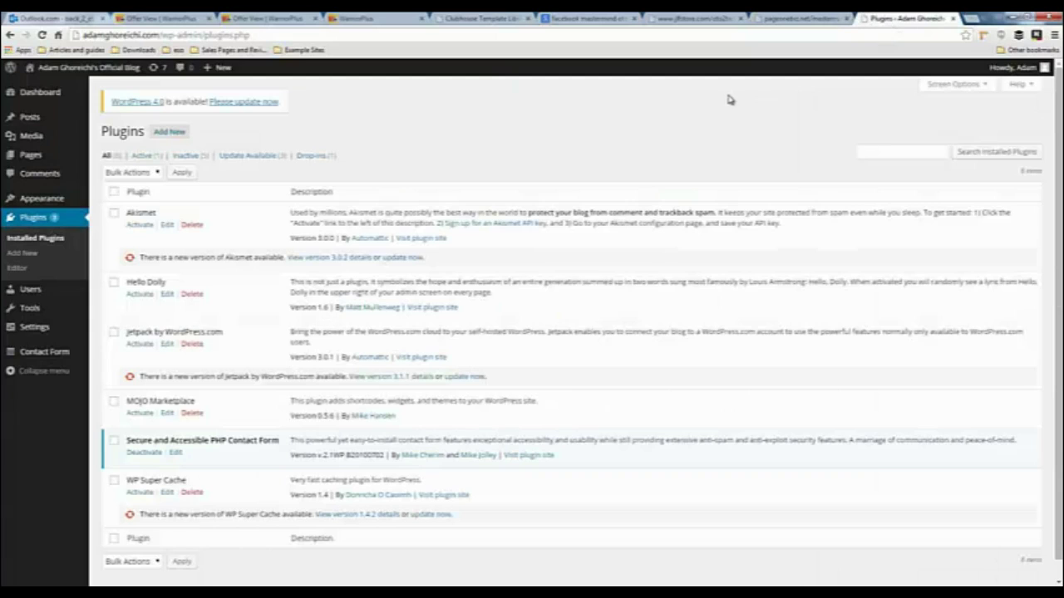
pyautogui.click(180, 133)
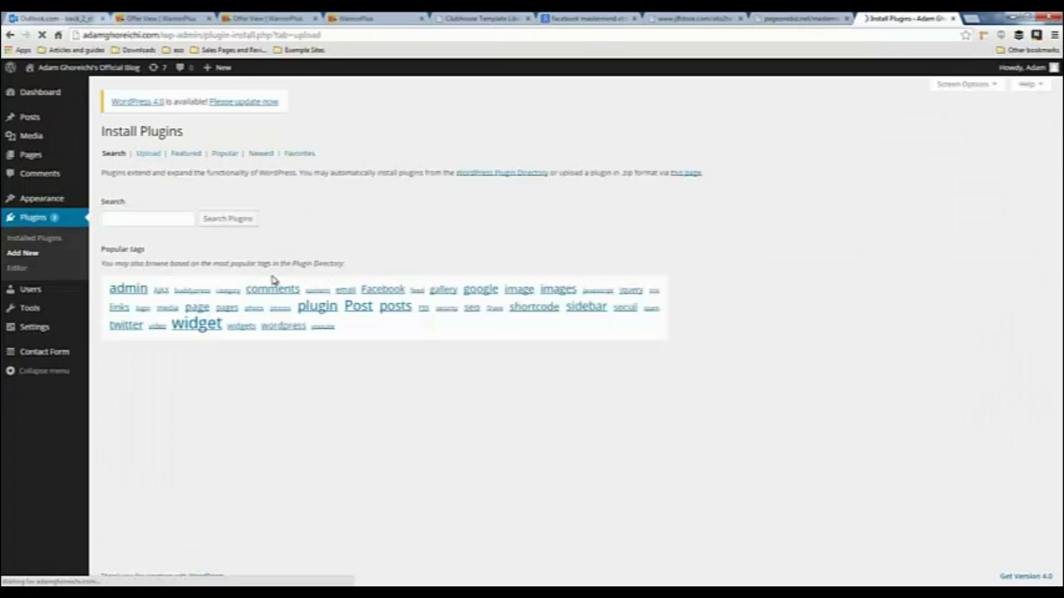
pyautogui.click(176, 223)
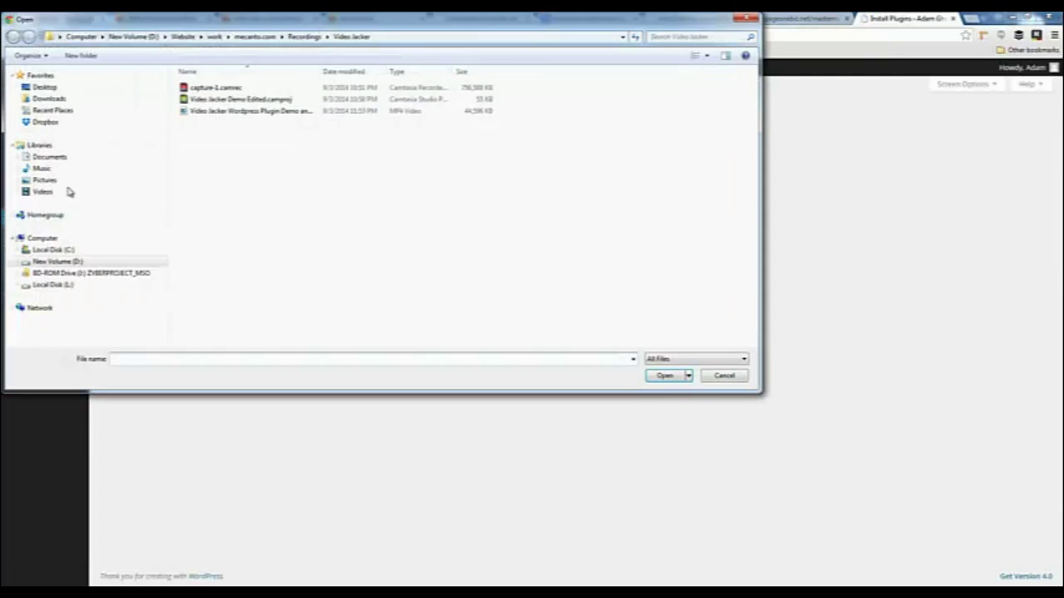
pyautogui.click(50, 88)
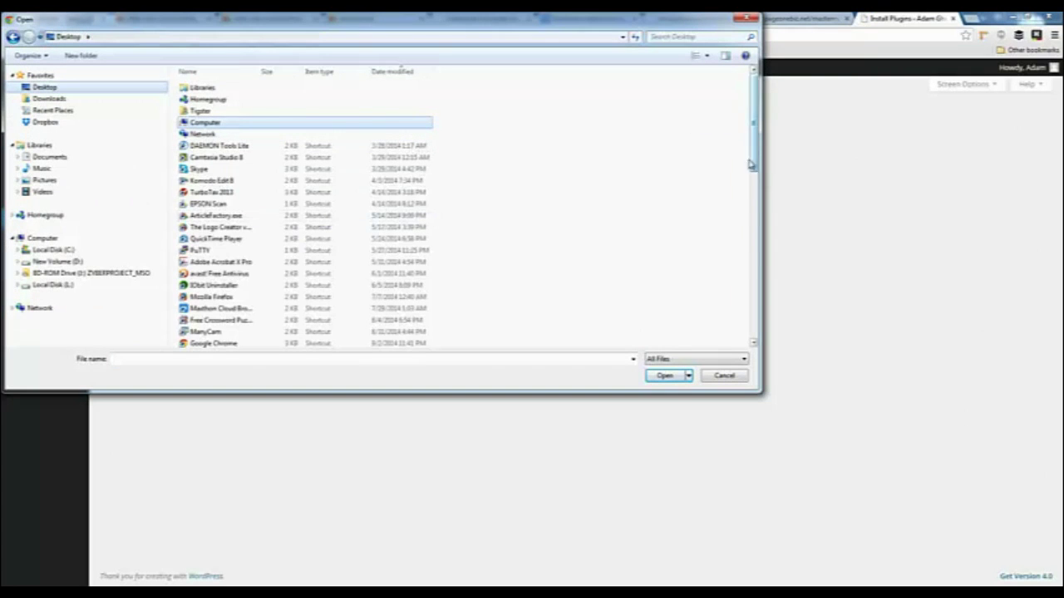
pyautogui.moveTo(755, 121); pyautogui.dragTo(748, 190)
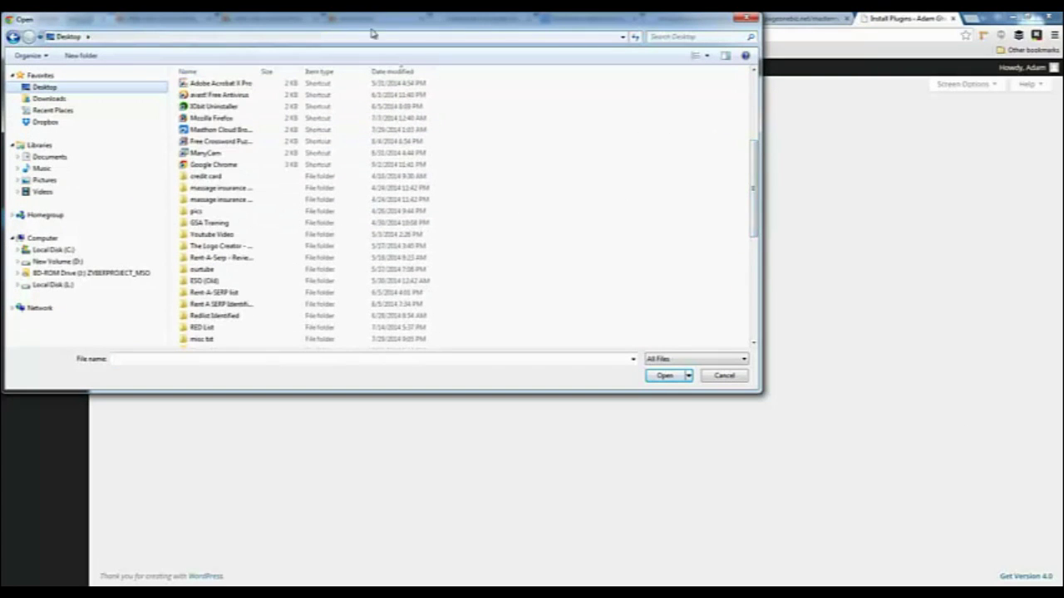
pyautogui.click(388, 72)
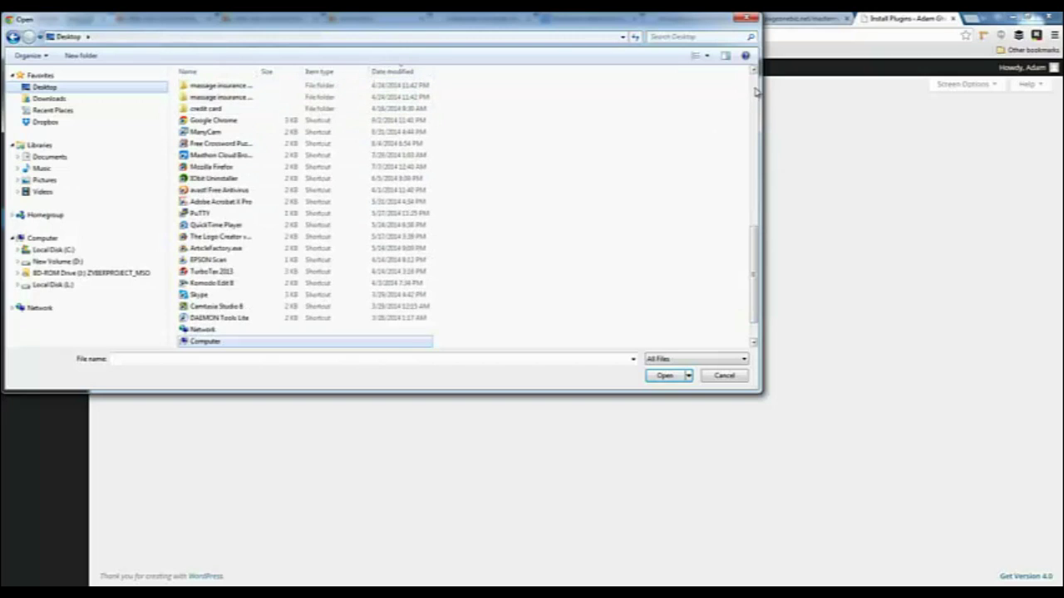
pyautogui.scroll(10, 282, 187)
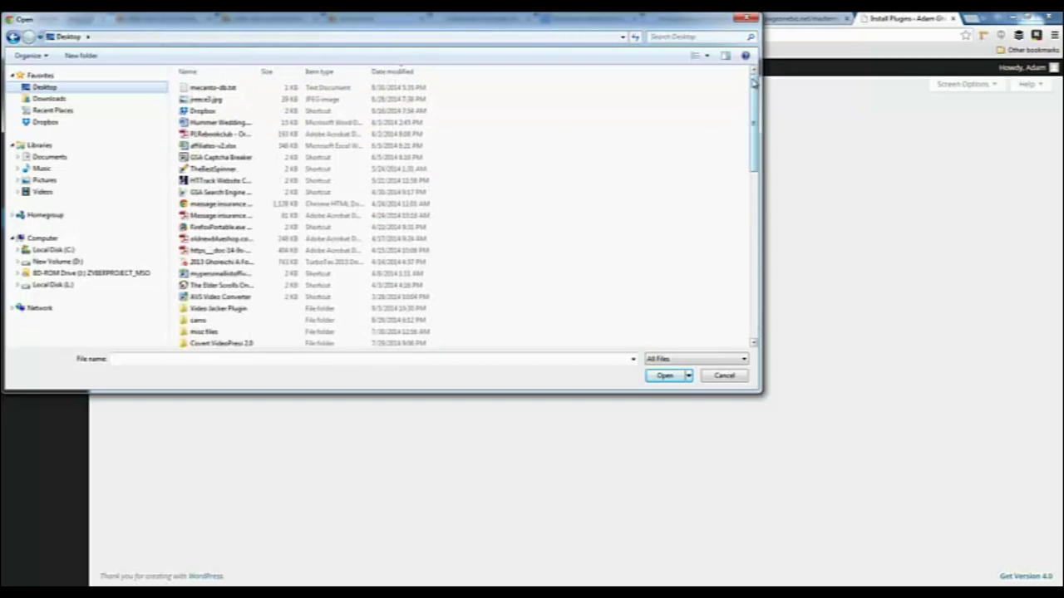
pyautogui.doubleClick(204, 310)
pyautogui.click(220, 105)
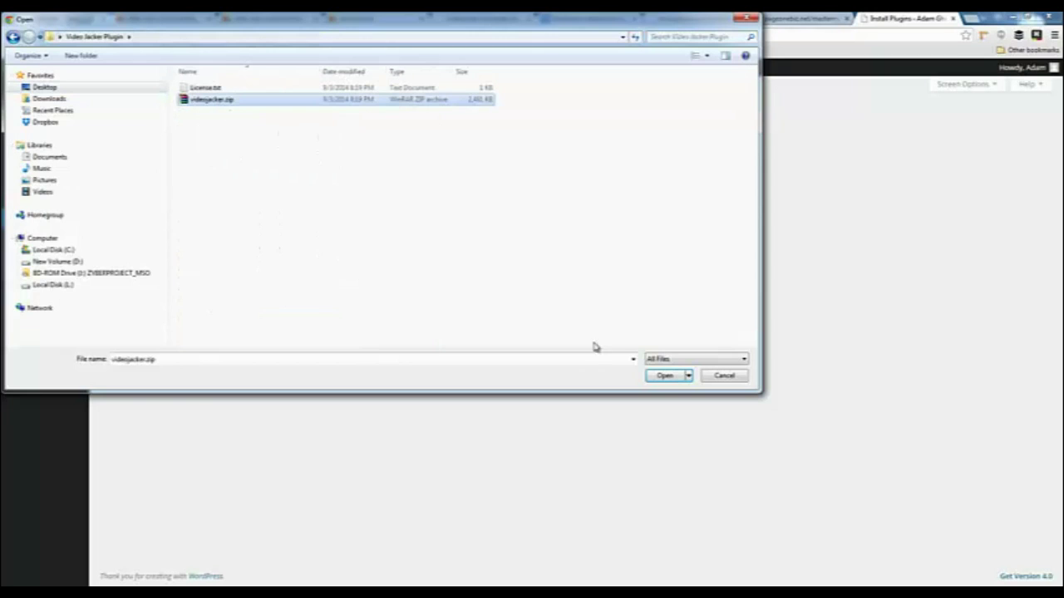
pyautogui.click(667, 375)
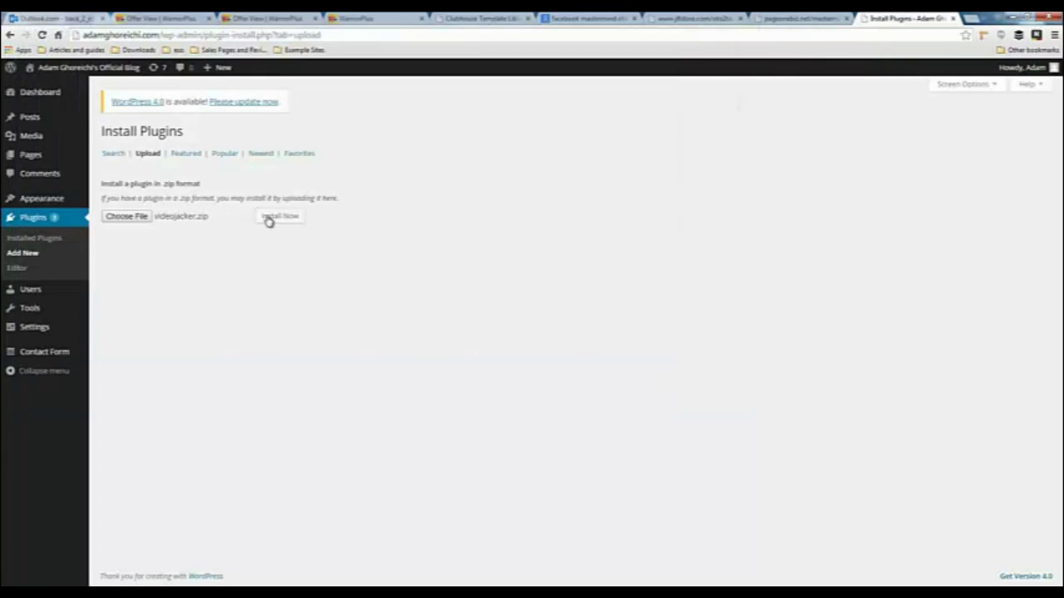
# Install and activate the Video Jacker plugin, then go to its campaigns page.
pyautogui.click(270, 220)
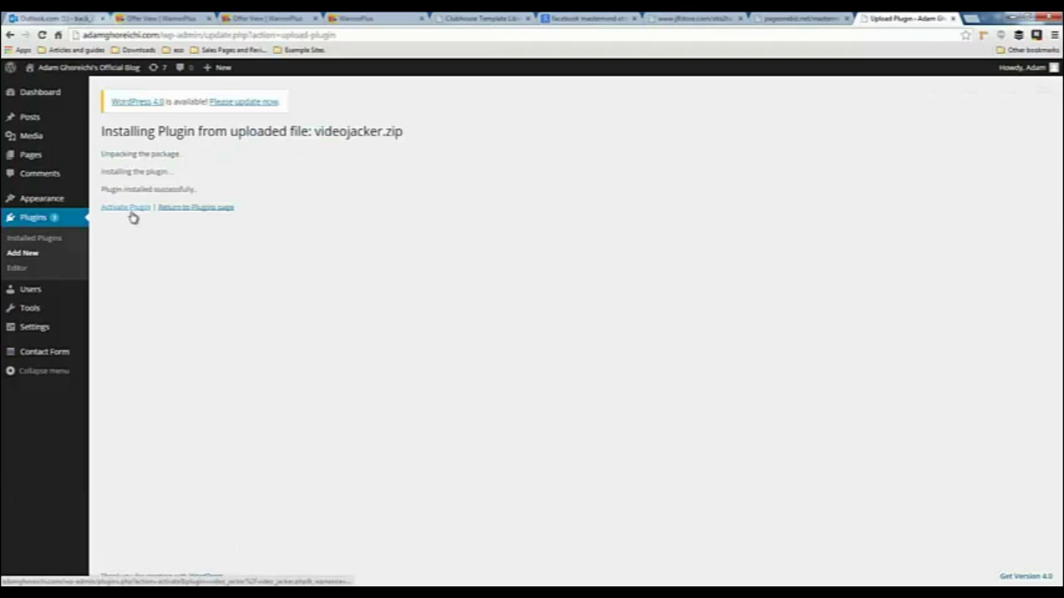
pyautogui.click(131, 215)
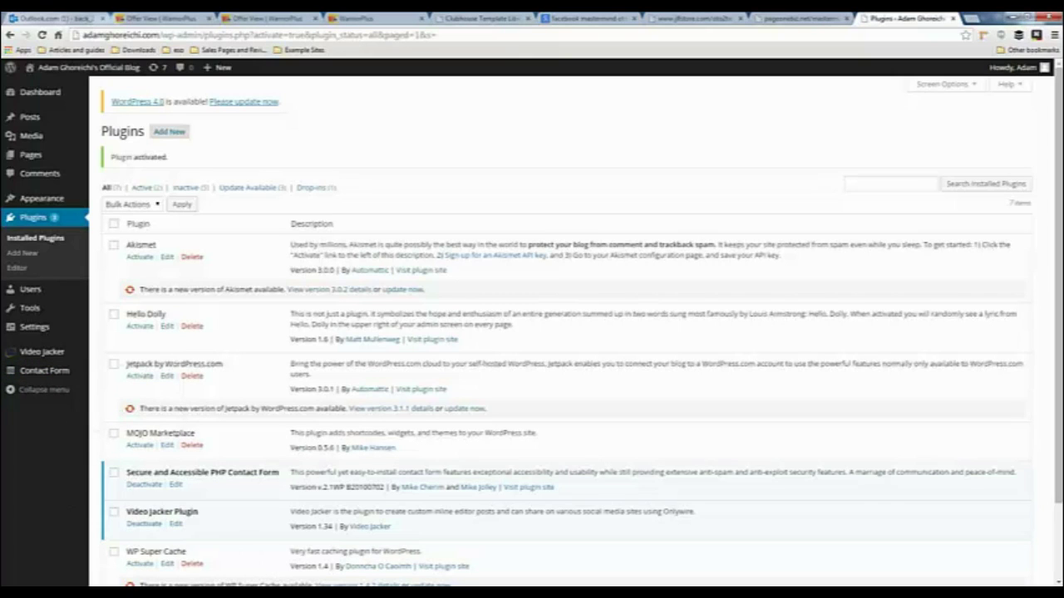
pyautogui.click(52, 353)
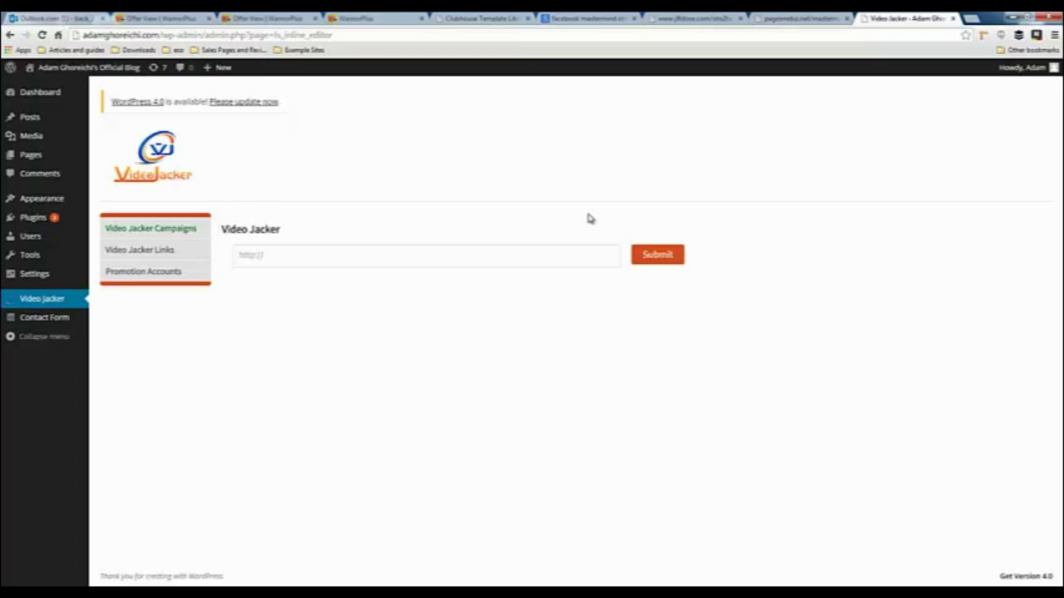
pyautogui.tripleClick(227, 233)
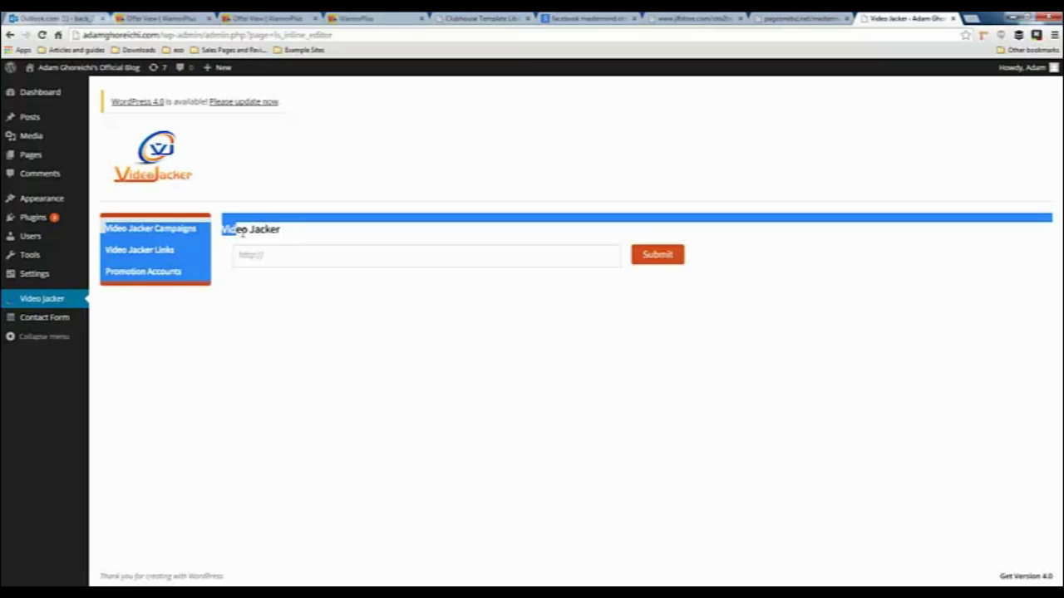
pyautogui.click(291, 239)
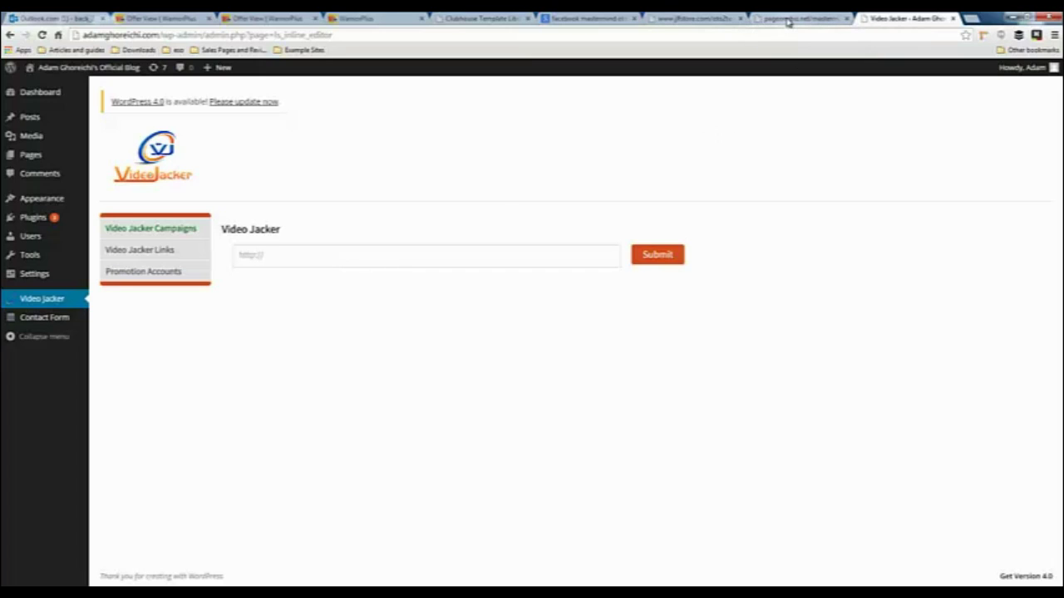
pyautogui.click(788, 20)
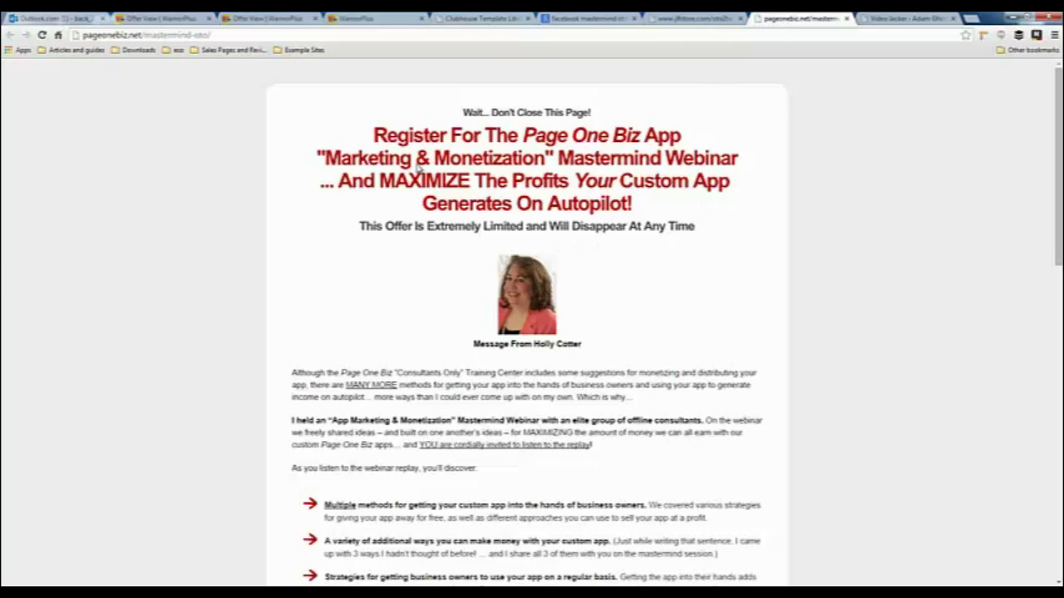
pyautogui.click(245, 37)
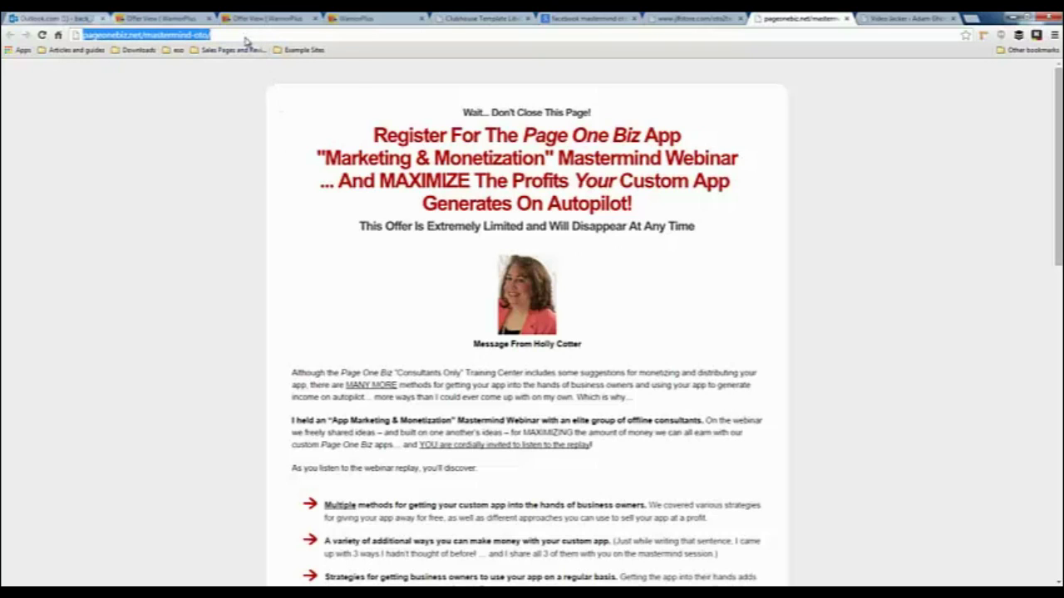
pyautogui.rightClick(246, 37)
pyautogui.click(277, 78)
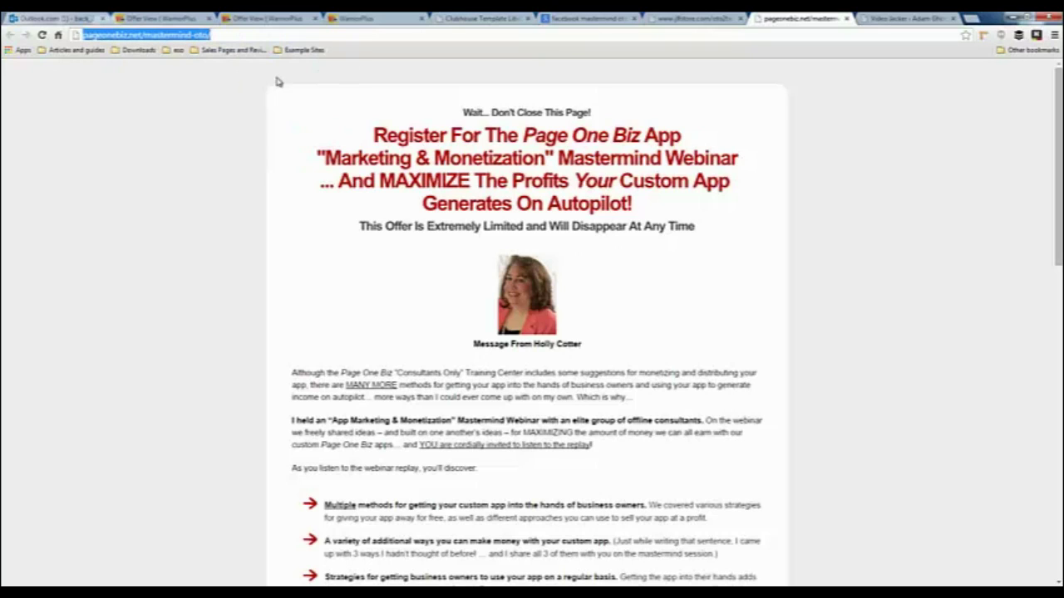
# Paste the copied address into the Video Jacker campaign URL field.
pyautogui.click(893, 17)
pyautogui.click(258, 255)
pyautogui.rightClick(258, 254)
pyautogui.click(283, 318)
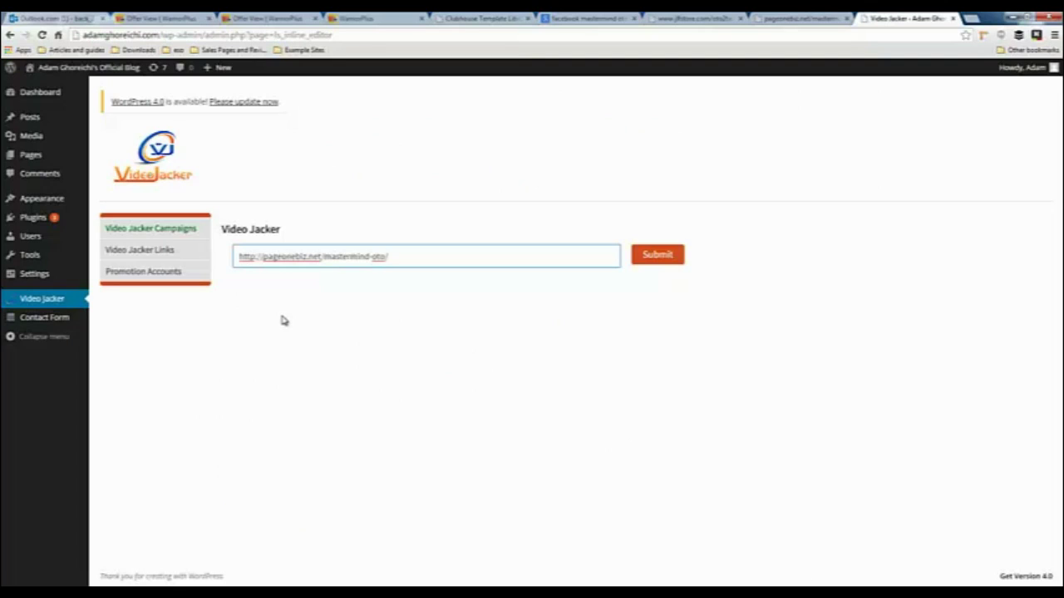
# Submit the mastermind-oto URL to clone it into the inline editor, comparing with the original page.
pyautogui.click(652, 256)
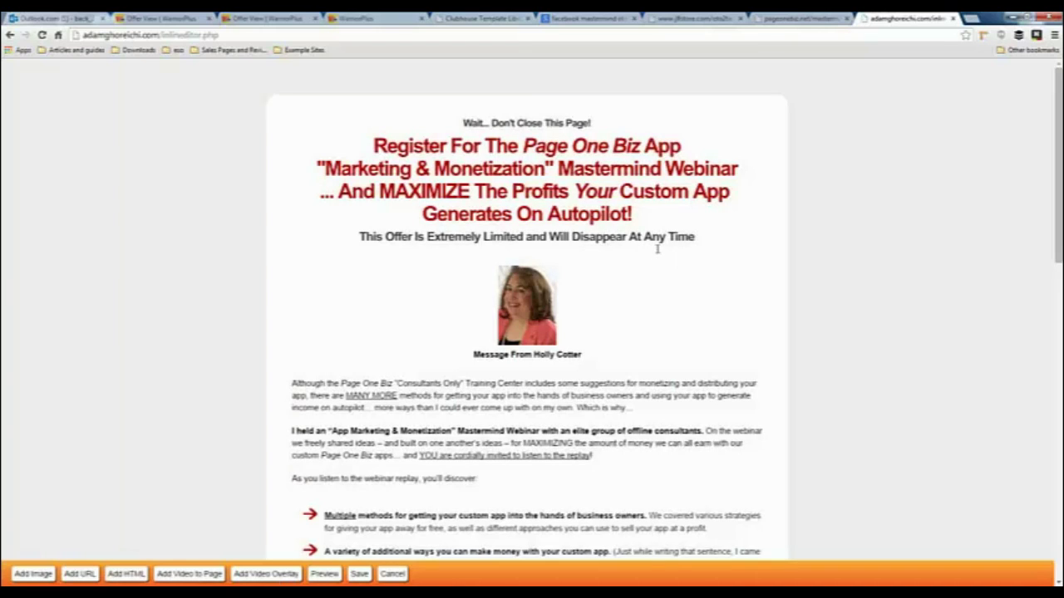
pyautogui.click(773, 24)
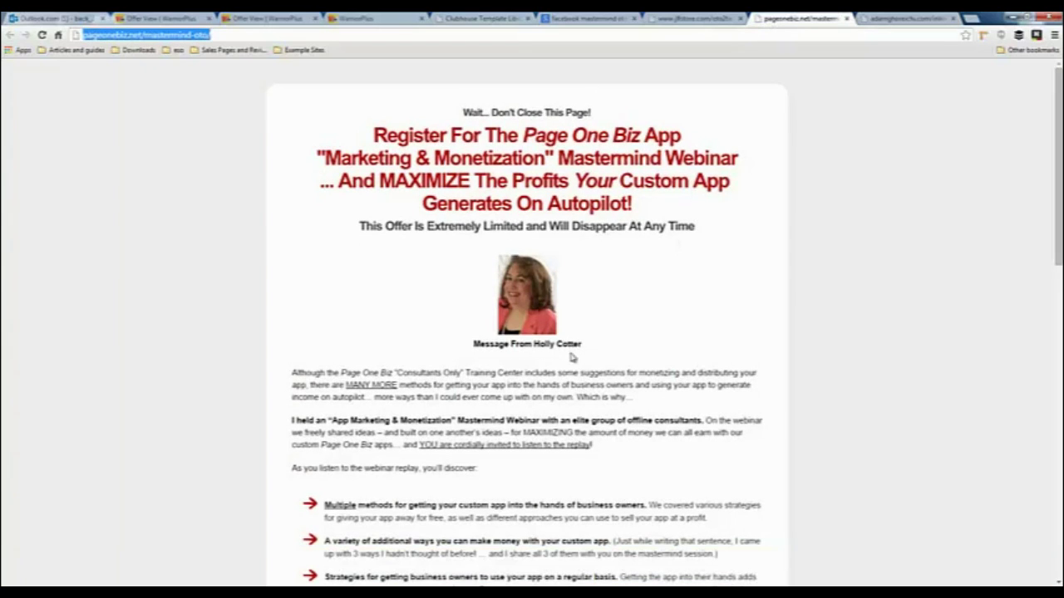
pyautogui.click(886, 20)
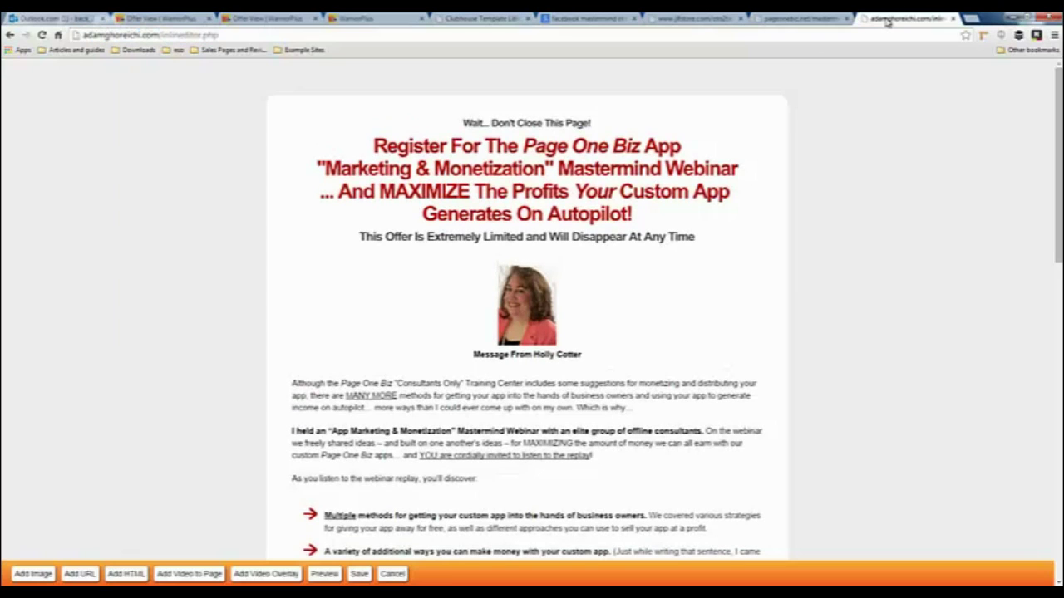
pyautogui.click(792, 20)
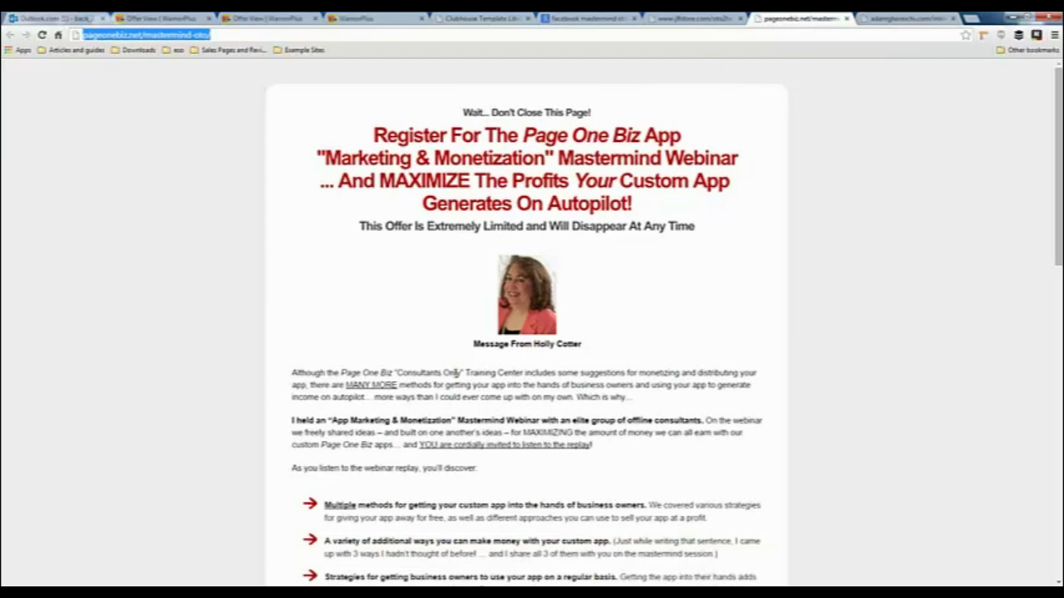
pyautogui.click(436, 375)
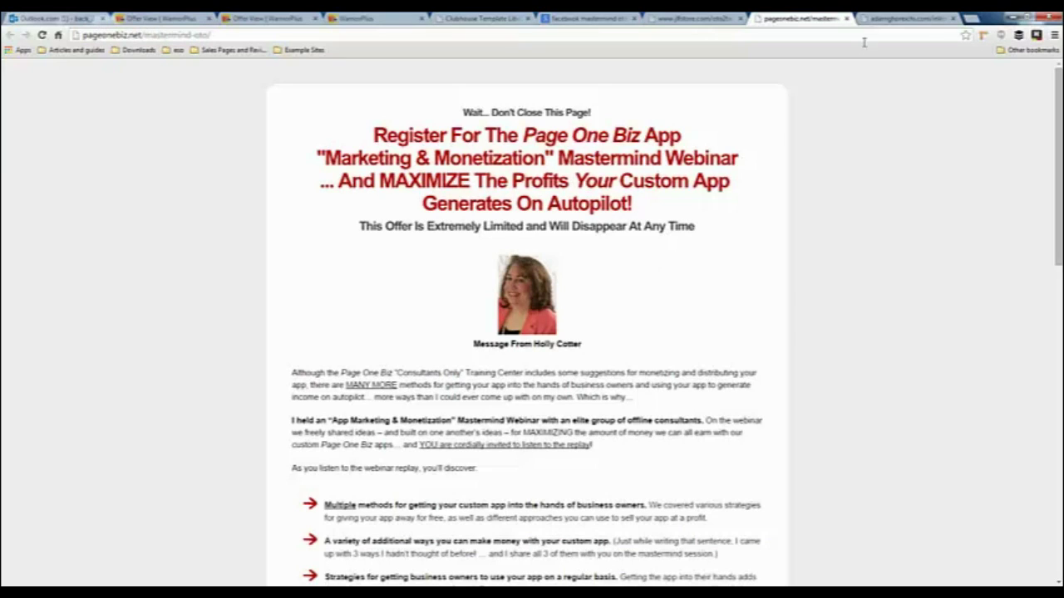
# Delete 'Consultants Only' and replace the Message From name with the user's own name.
pyautogui.click(879, 20)
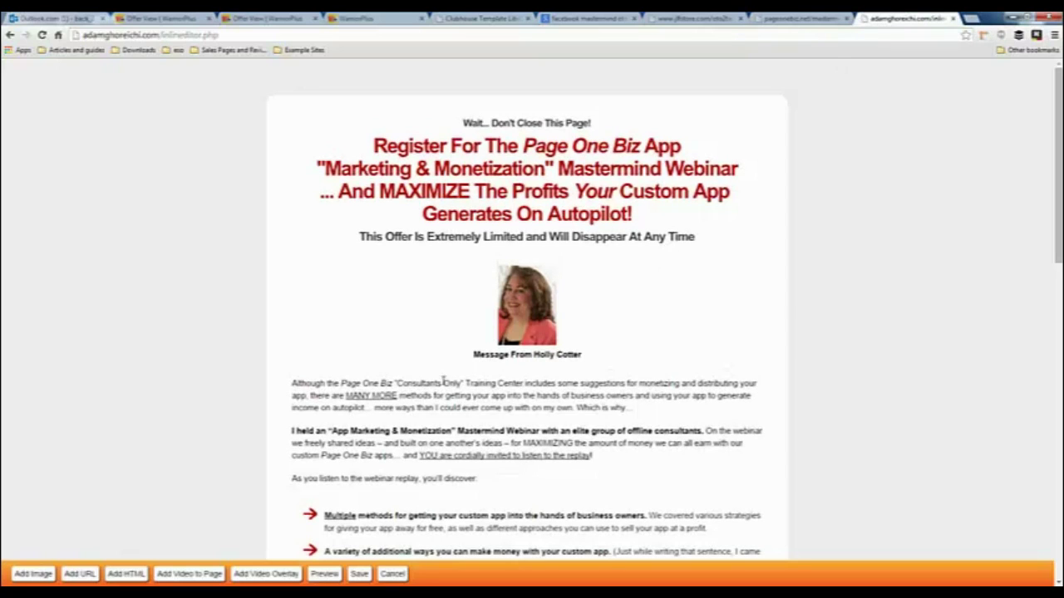
pyautogui.moveTo(394, 383); pyautogui.dragTo(463, 383)
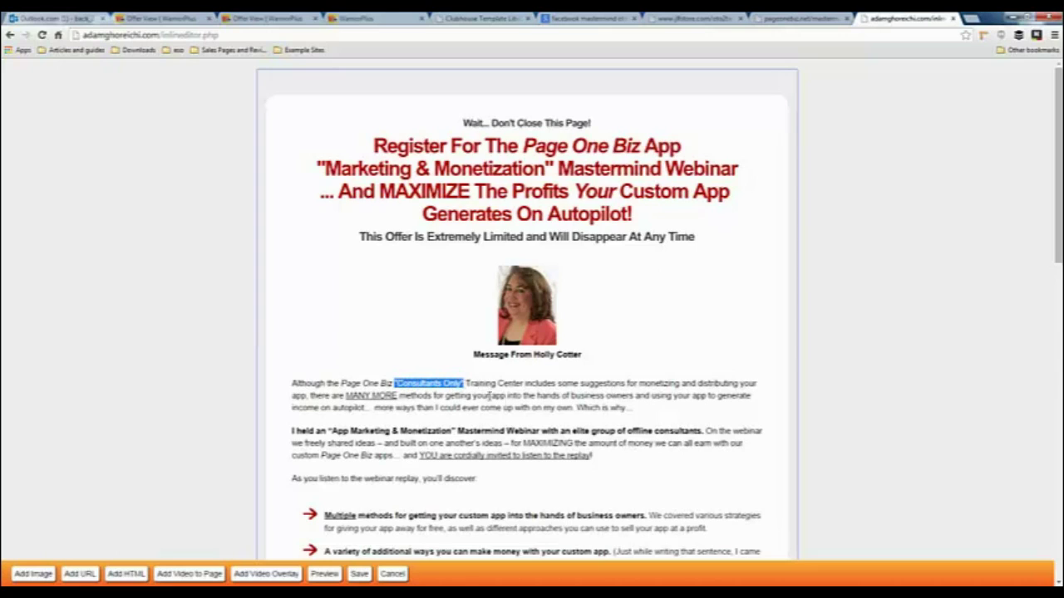
pyautogui.press('Delete')
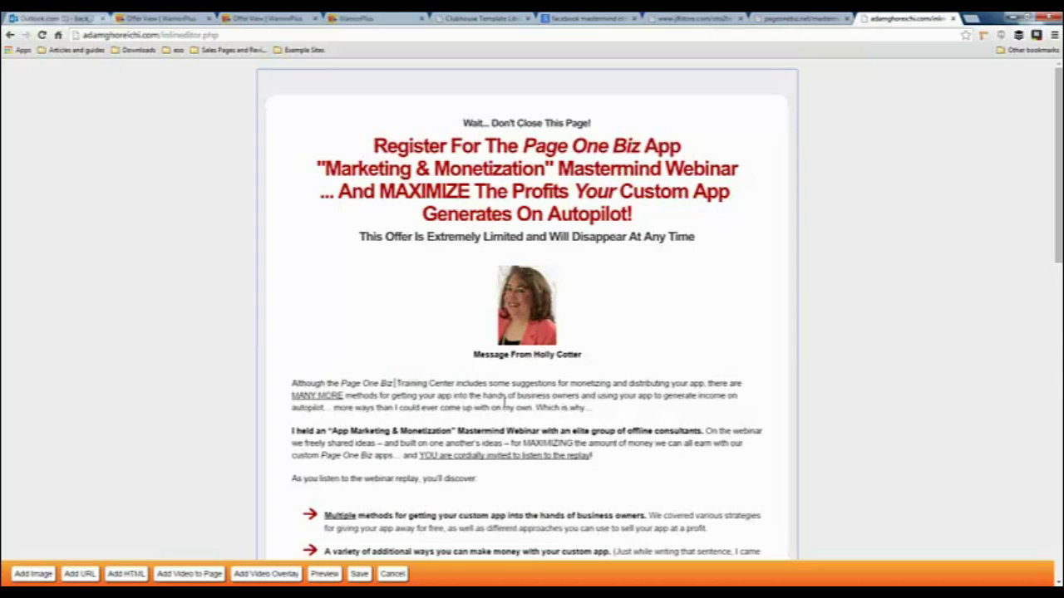
pyautogui.press('Delete')
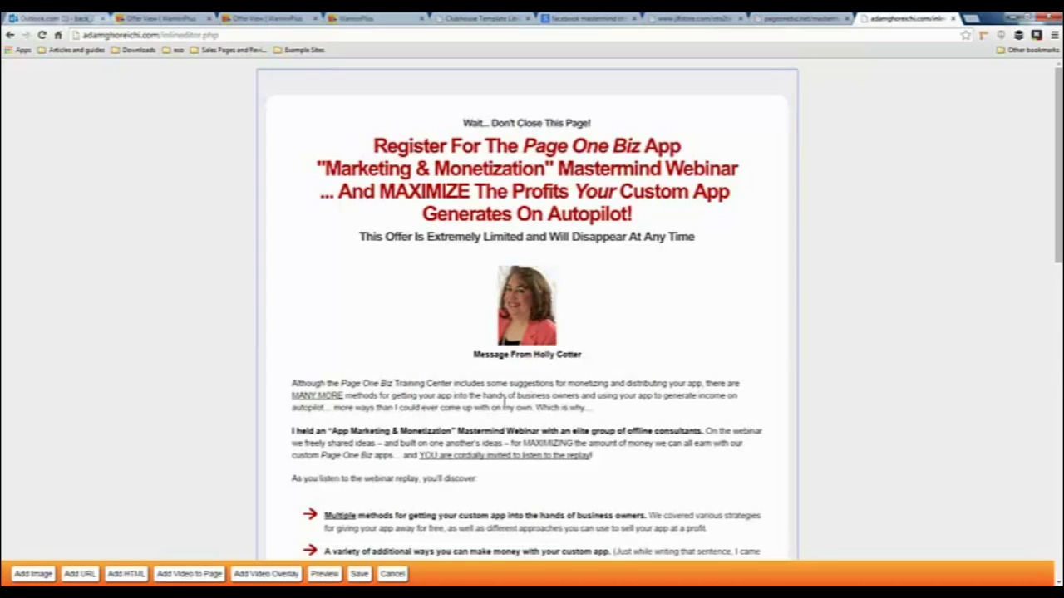
pyautogui.moveTo(533, 354); pyautogui.dragTo(582, 354)
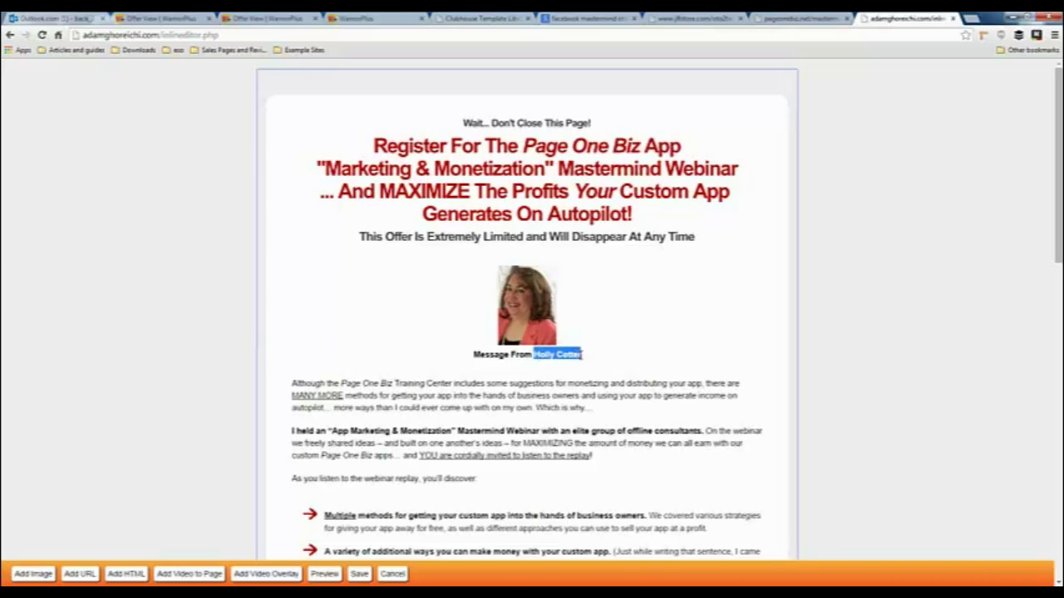
pyautogui.write('Ada')
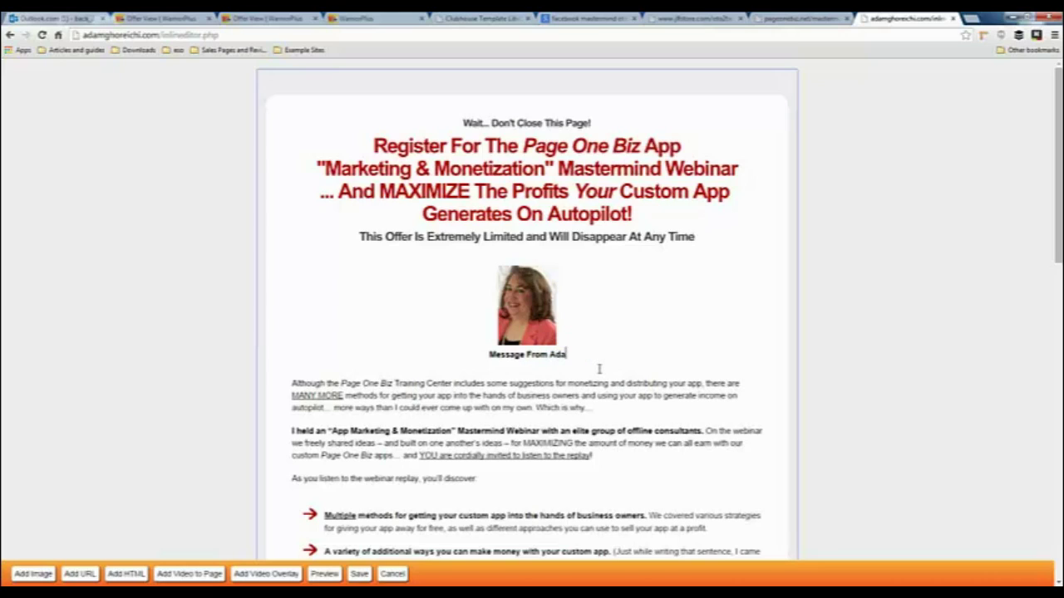
pyautogui.write('m Ghoreichi')
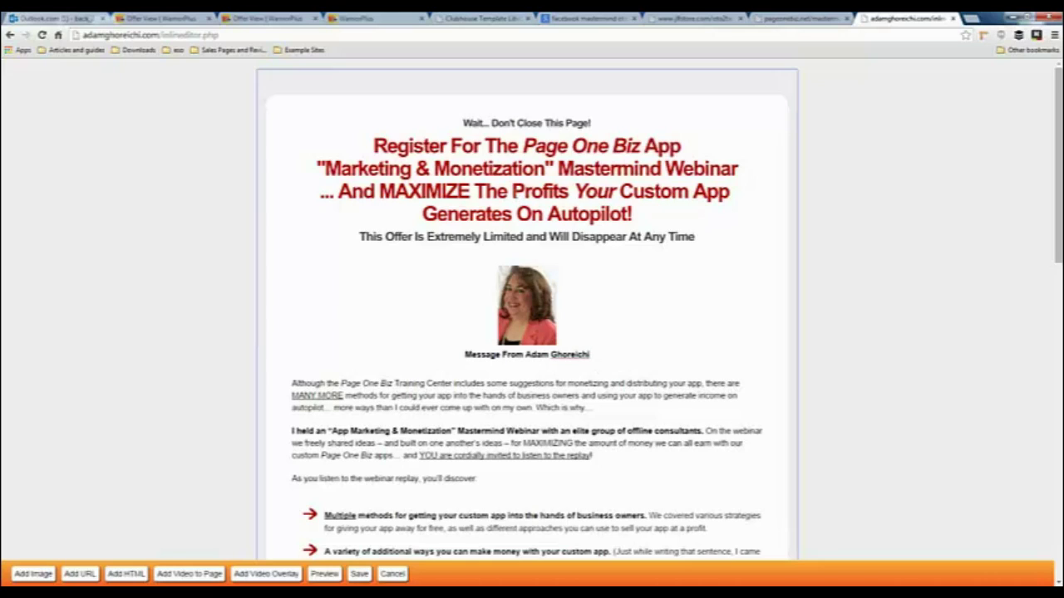
# Try headline selections, deleting the word Don't from the top line and then undoing it.
pyautogui.doubleClick(763, 190)
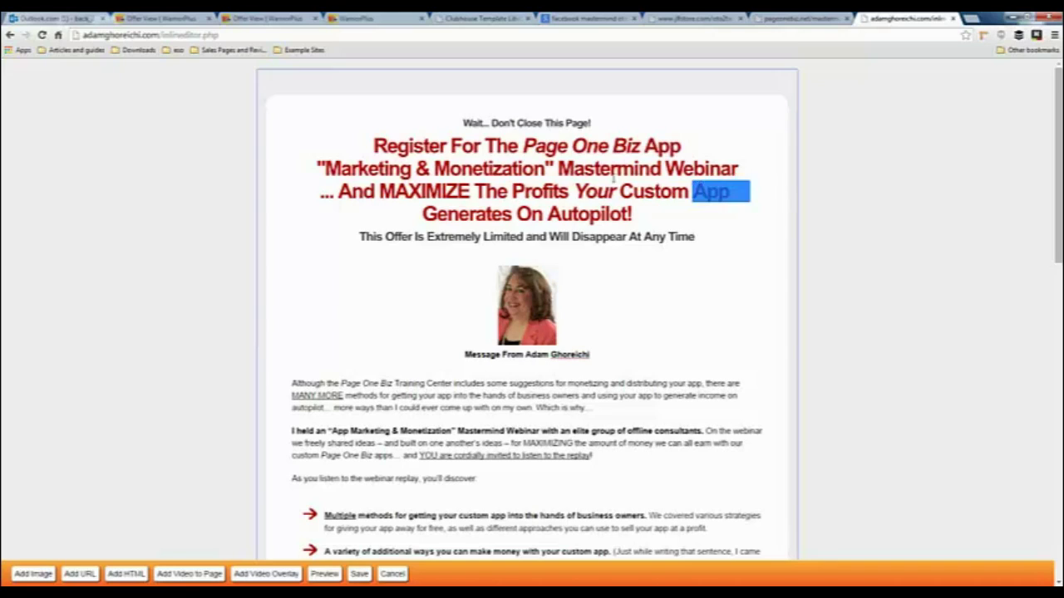
pyautogui.keyDown('shift'); pyautogui.click(613, 177); pyautogui.keyUp('shift')
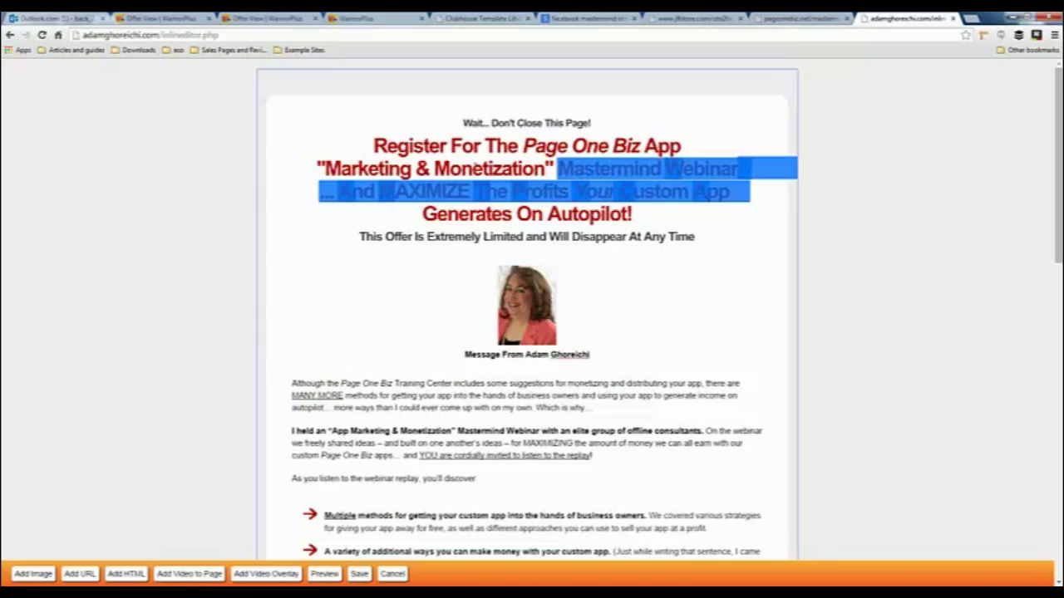
pyautogui.click(369, 143)
pyautogui.moveTo(450, 147); pyautogui.dragTo(538, 148)
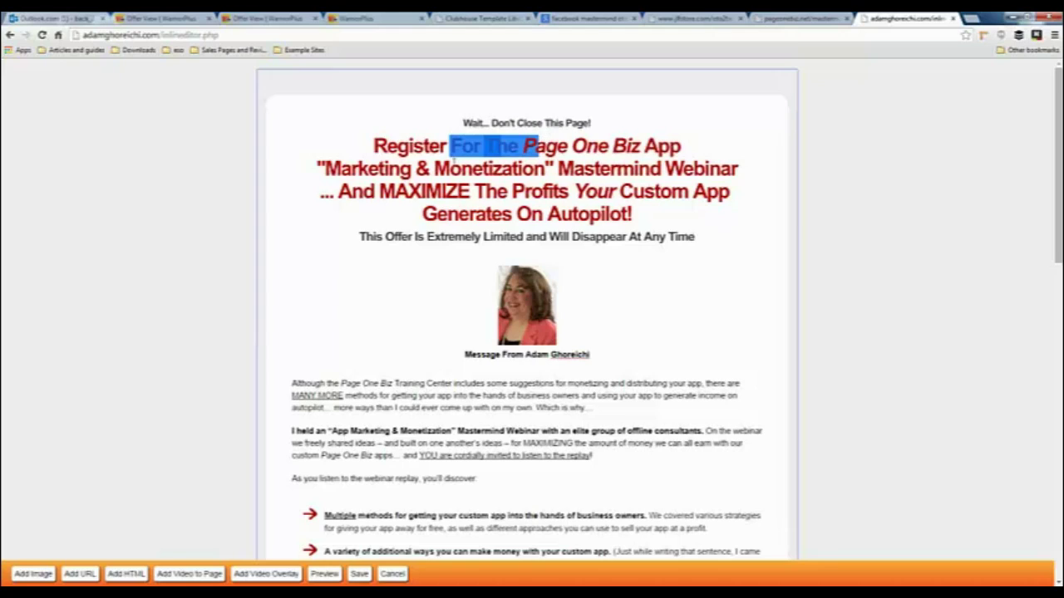
pyautogui.click(436, 125)
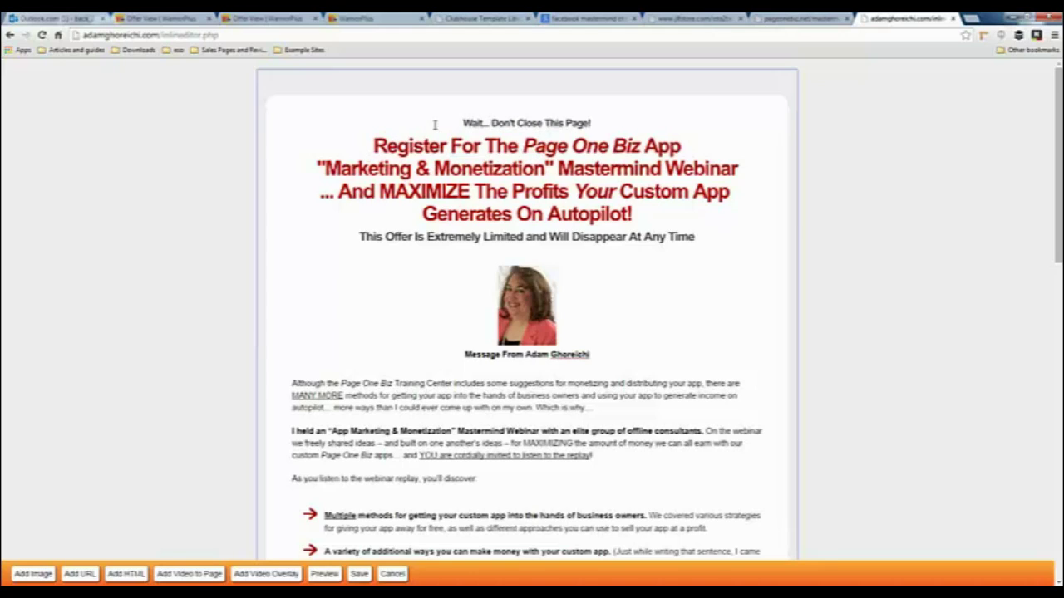
pyautogui.moveTo(491, 123); pyautogui.dragTo(523, 123)
pyautogui.press('Delete')
pyautogui.hotkey('ctrl', 'z')
# Delete the original author photo and bring up the Add Image form above the Message From heading.
pyautogui.click(666, 304)
pyautogui.scroll(-1, 429, 266)
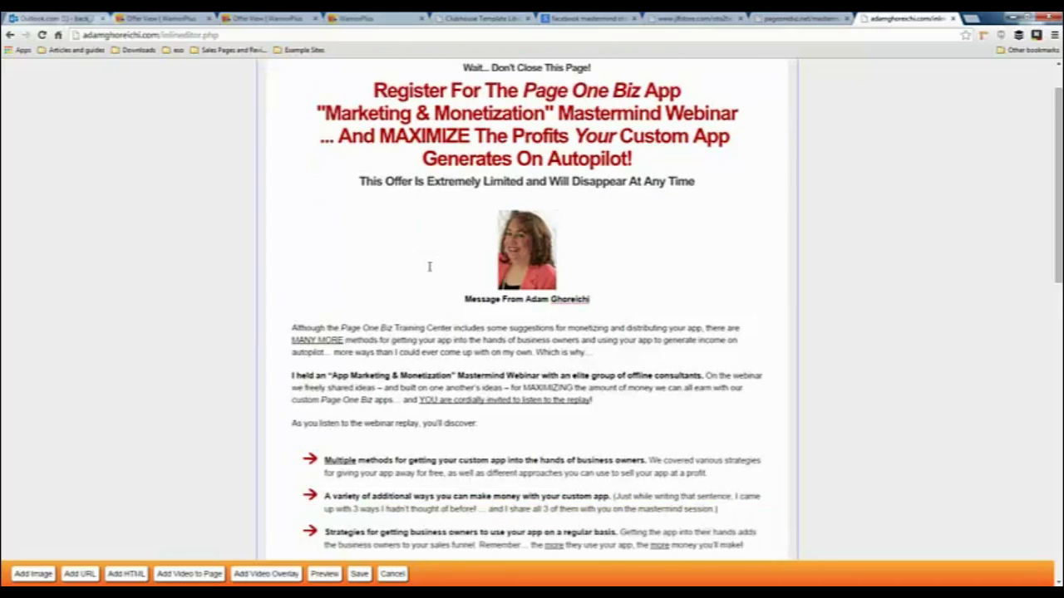
pyautogui.scroll(-1, 430, 266)
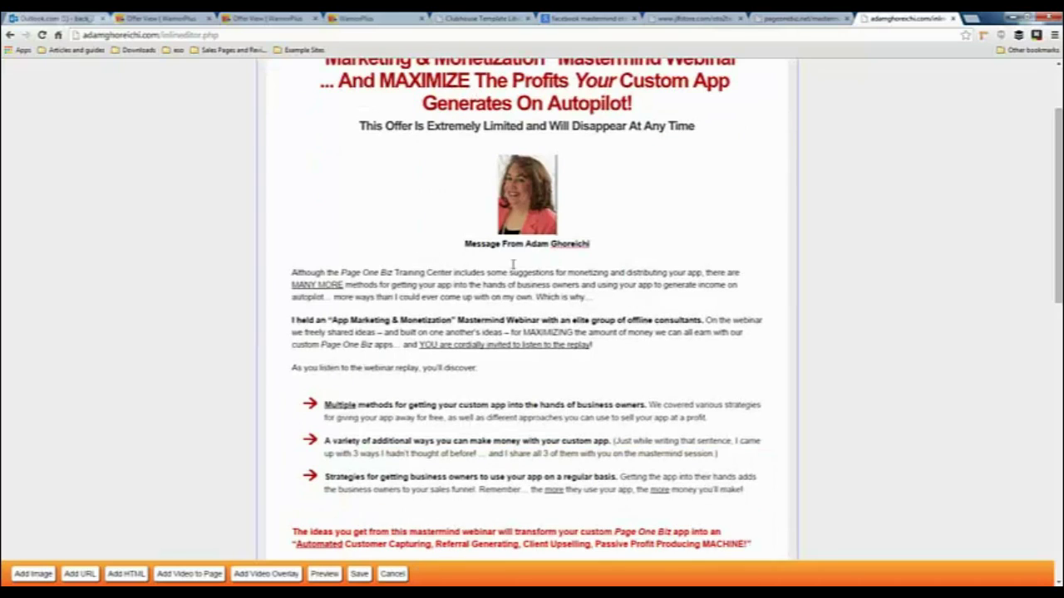
pyautogui.click(528, 189)
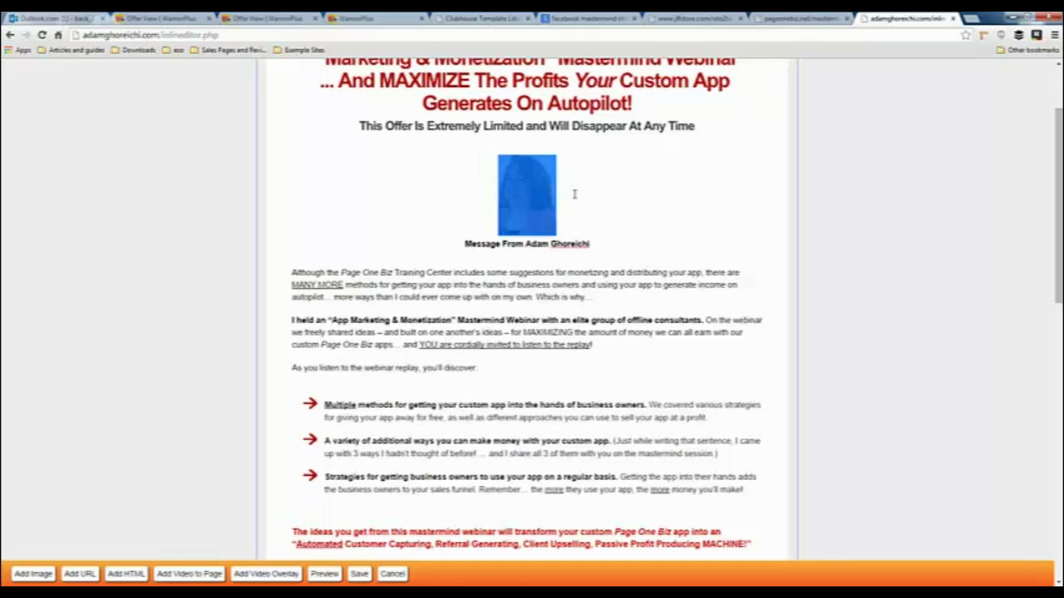
pyautogui.press('Delete')
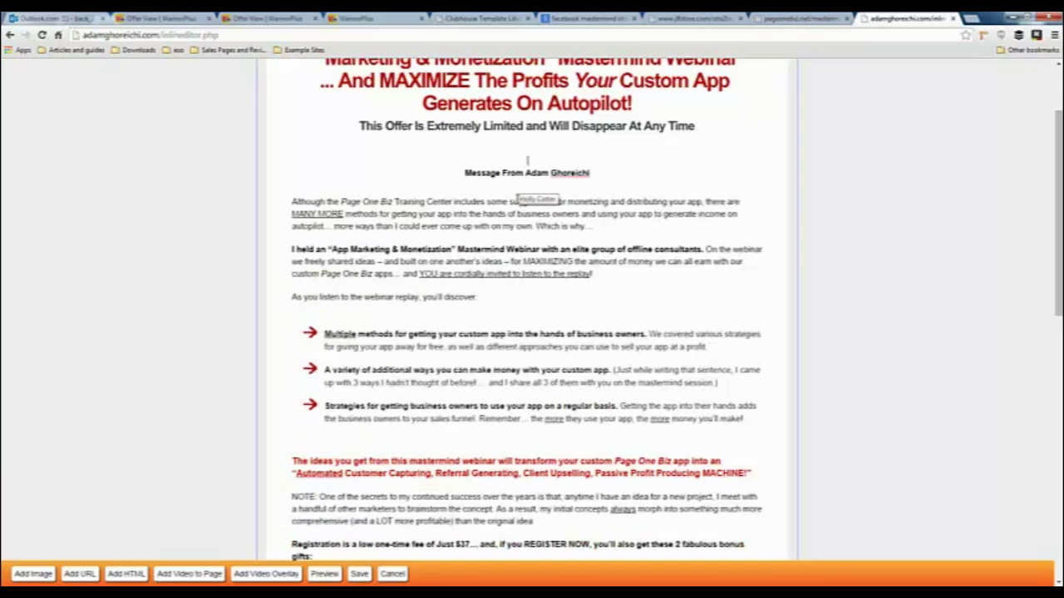
pyautogui.click(38, 574)
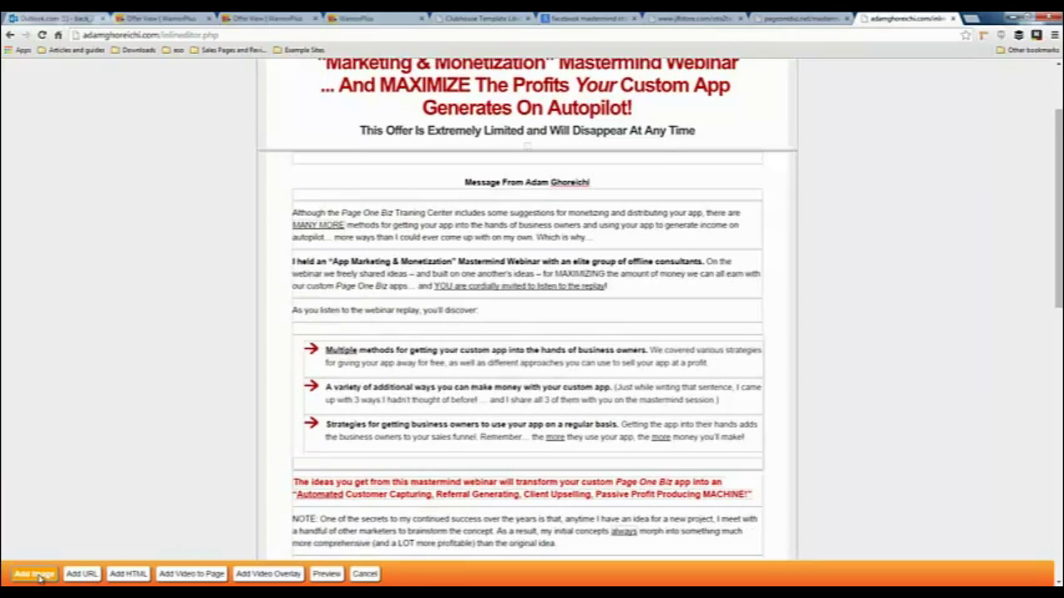
pyautogui.click(527, 170)
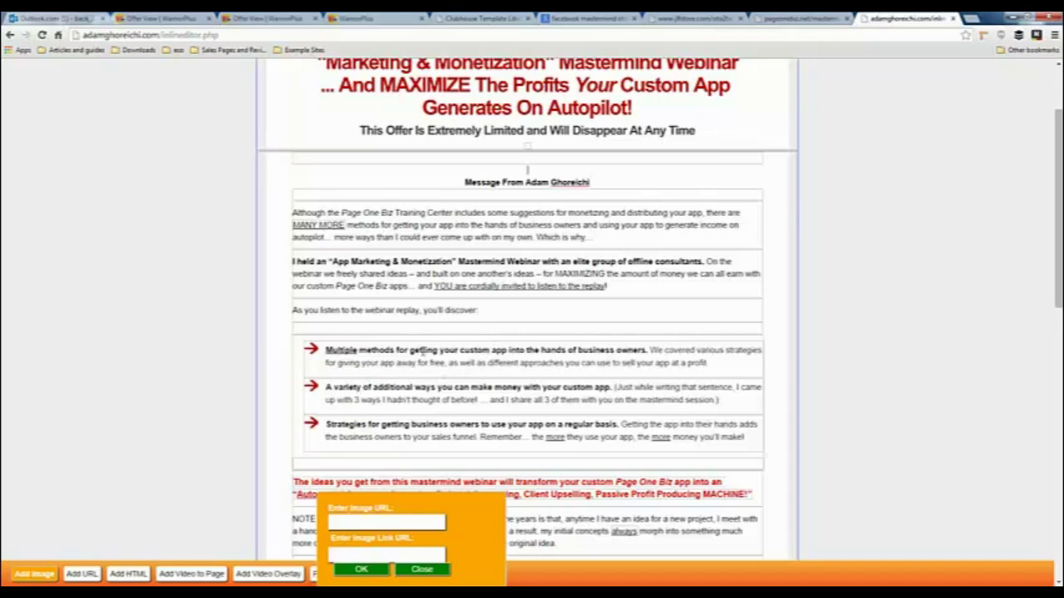
pyautogui.scroll(1, 424, 374)
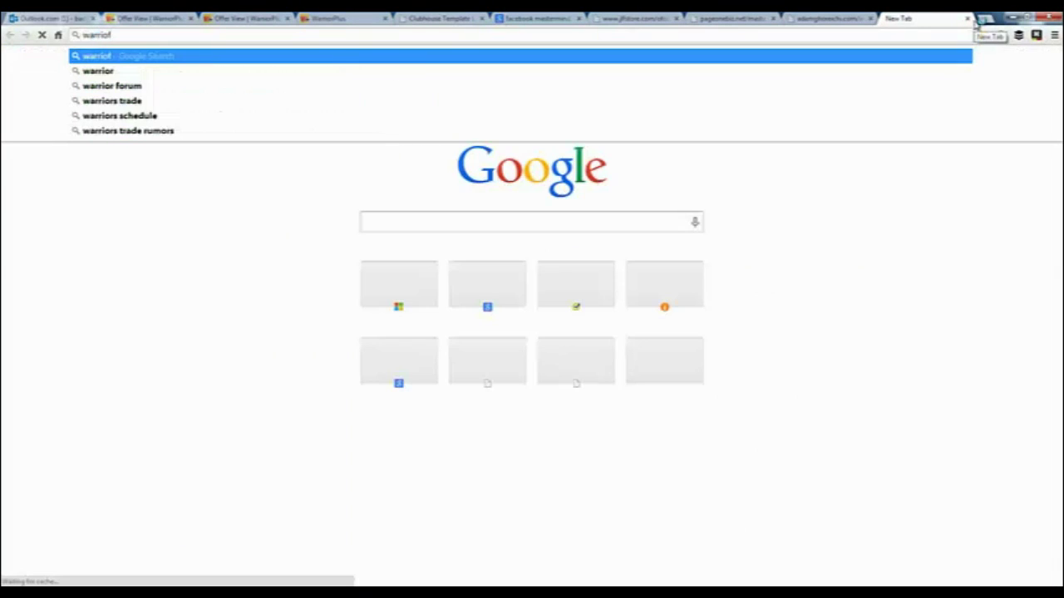
# Enter 'warrioff' to reach the Warrior Forum site, try the author photo's options, then return to the editor.
pyautogui.write('f')
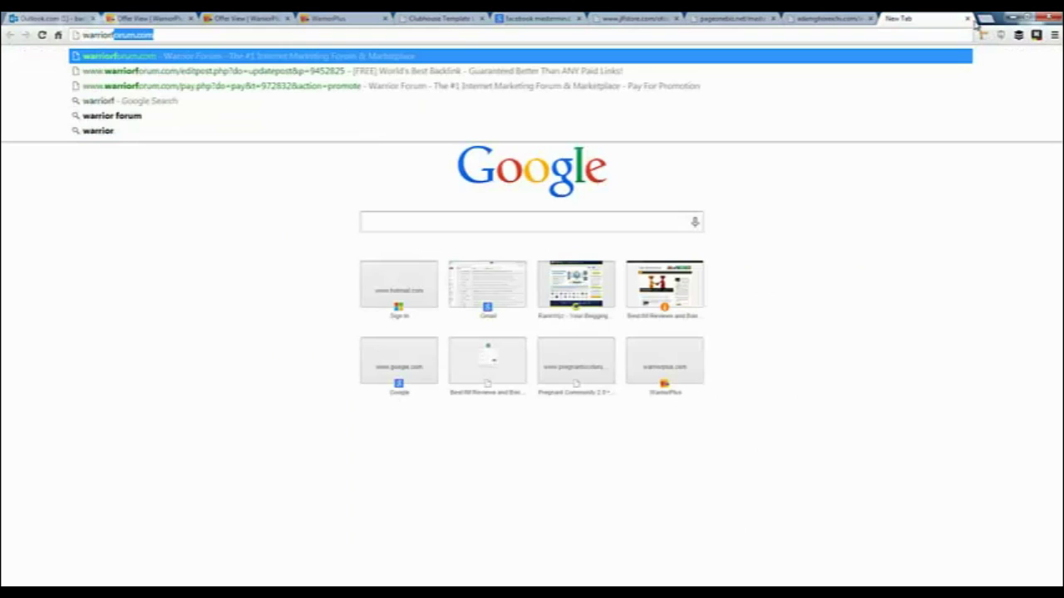
pyautogui.press('Return')
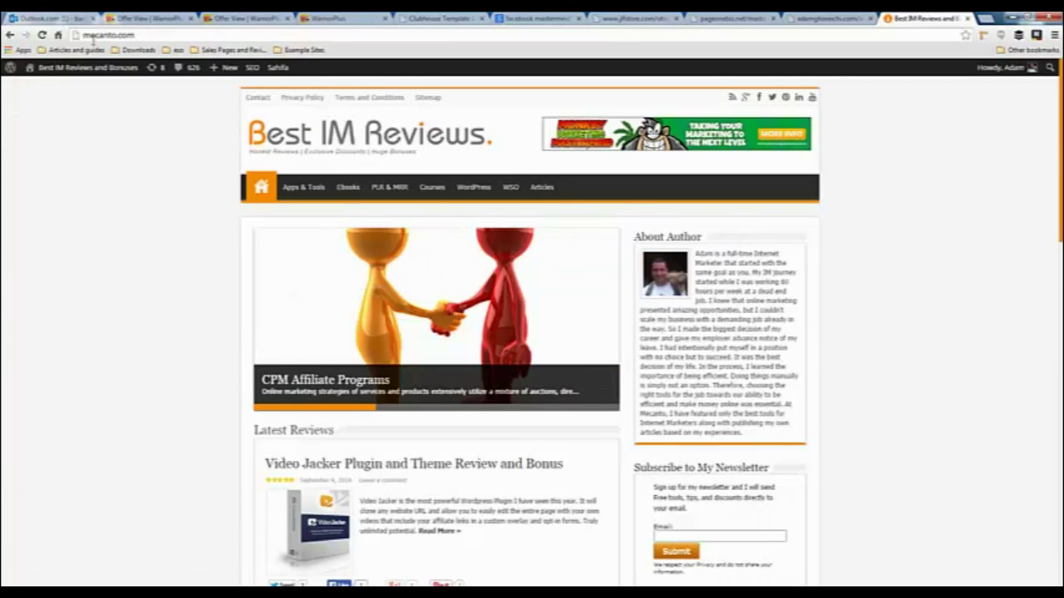
pyautogui.click(142, 35)
pyautogui.click(104, 257)
pyautogui.rightClick(661, 277)
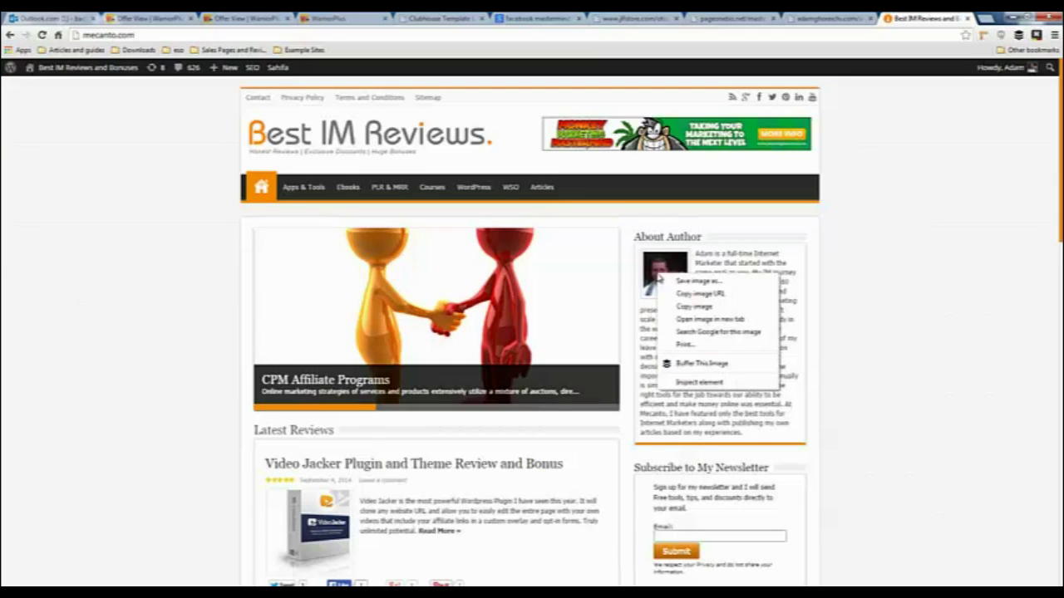
pyautogui.press('Escape')
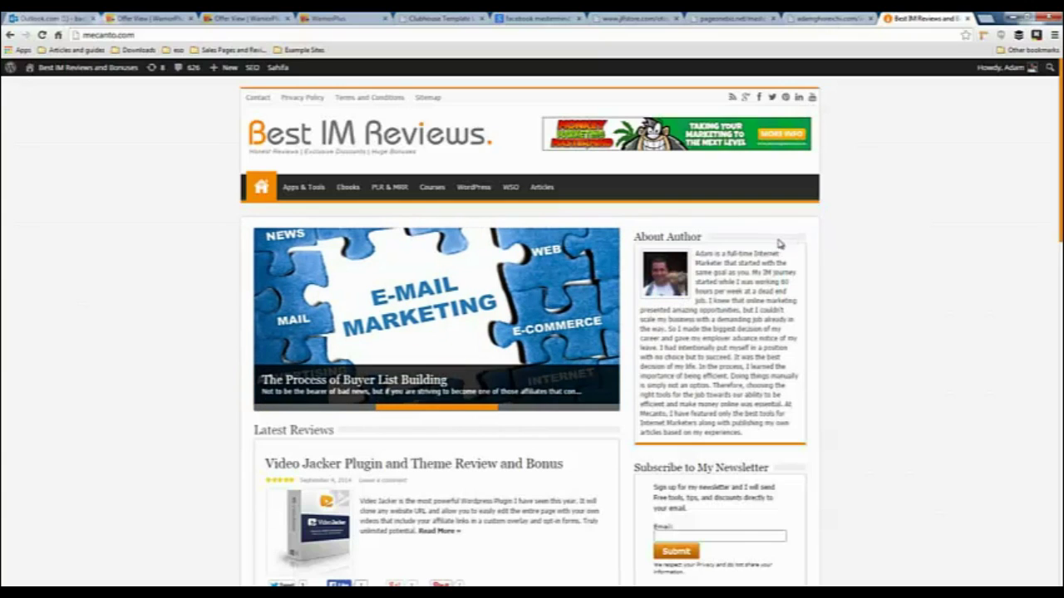
pyautogui.click(839, 18)
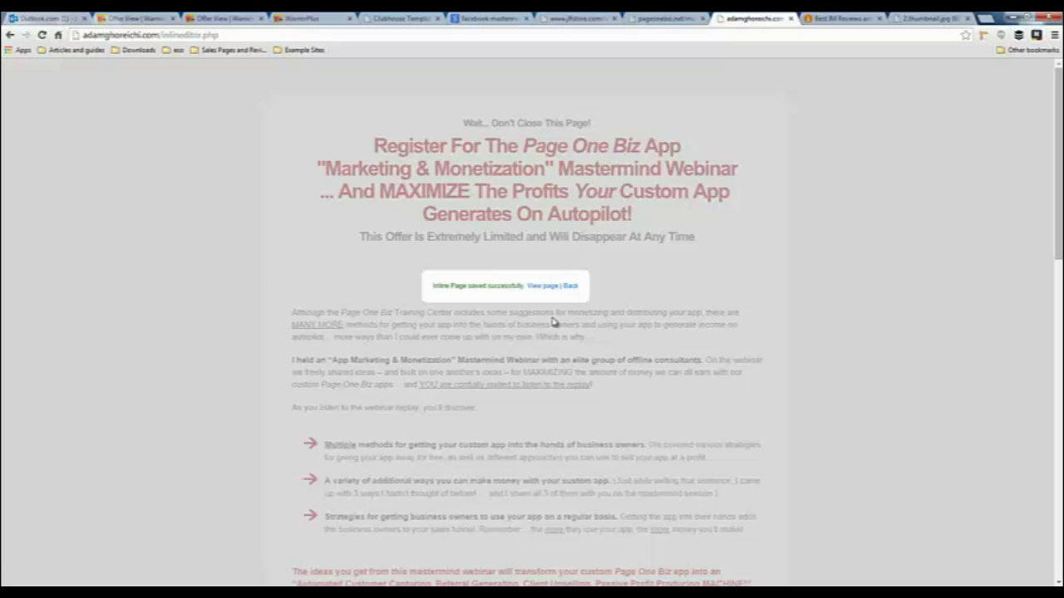
# Compare the original mastermind page with the saved cloned page.
pyautogui.click(659, 20)
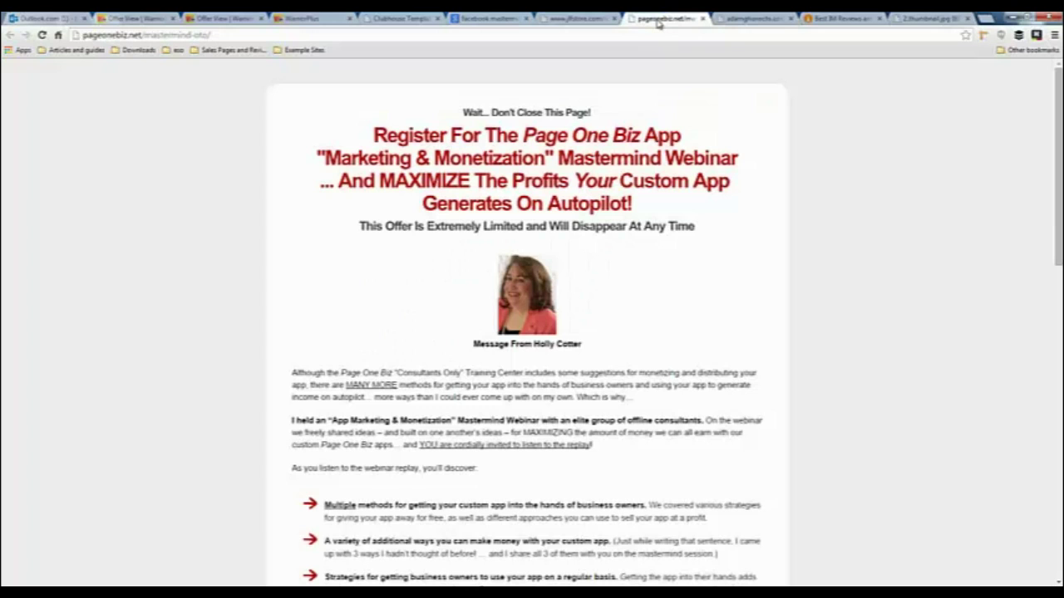
pyautogui.click(727, 20)
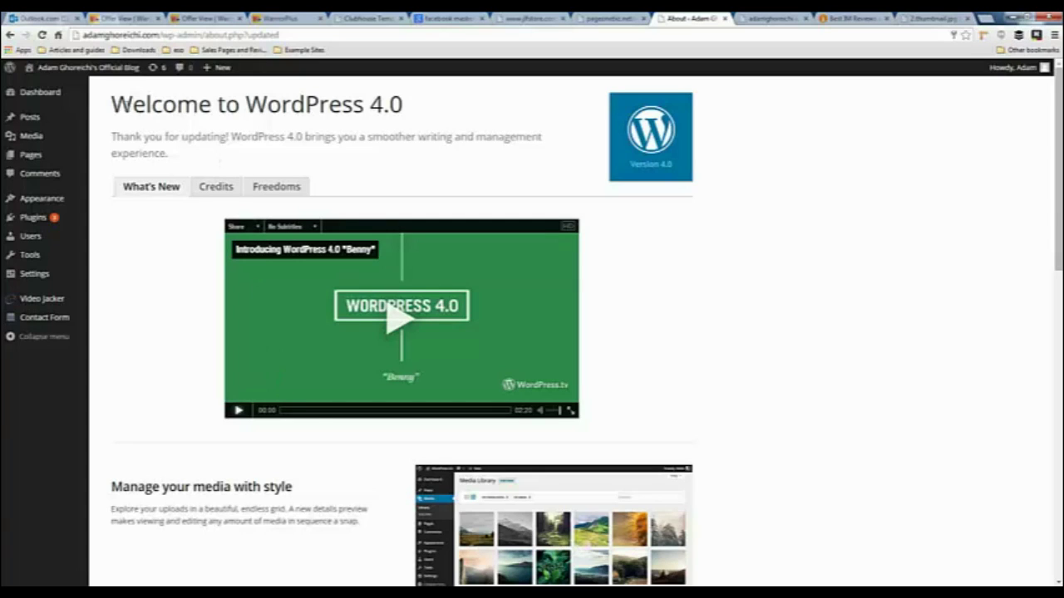
# Open the Video Jacker page editor from the WordPress admin sidebar.
pyautogui.moveTo(112, 104); pyautogui.dragTo(406, 105)
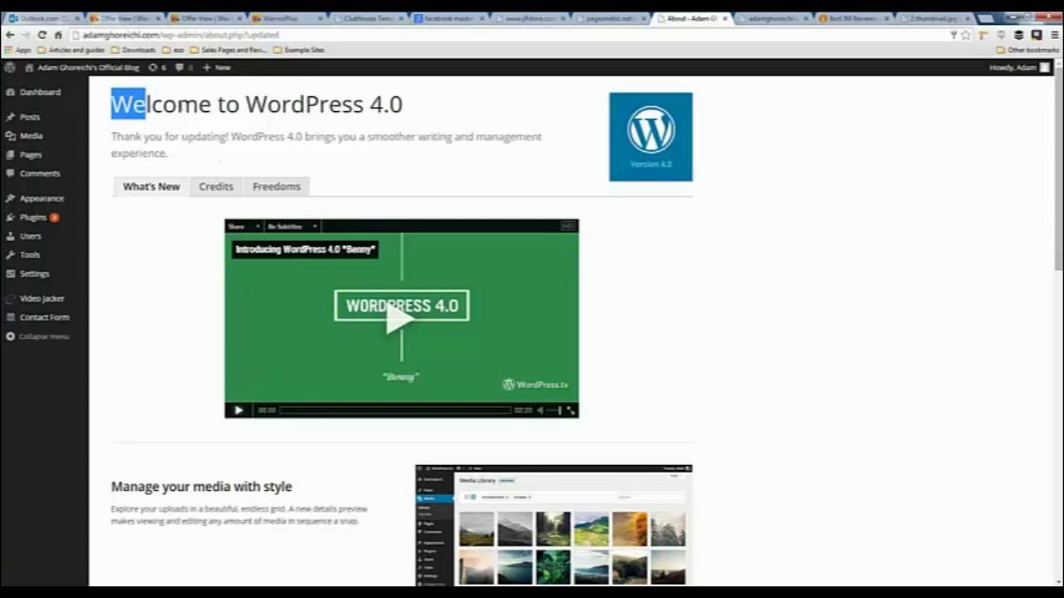
pyautogui.click(402, 114)
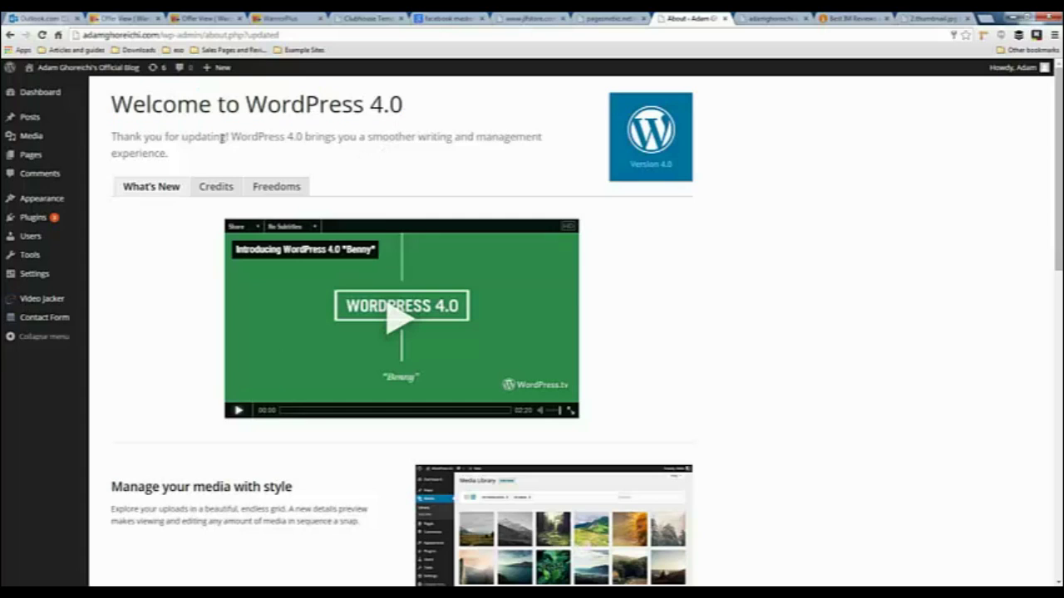
pyautogui.moveTo(232, 137); pyautogui.dragTo(304, 138)
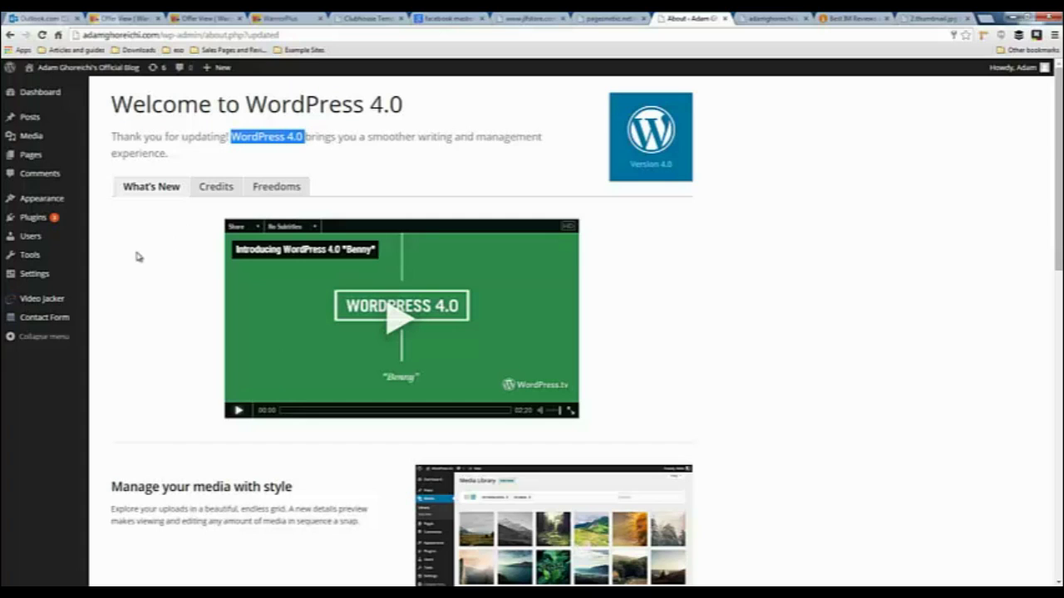
pyautogui.click(60, 304)
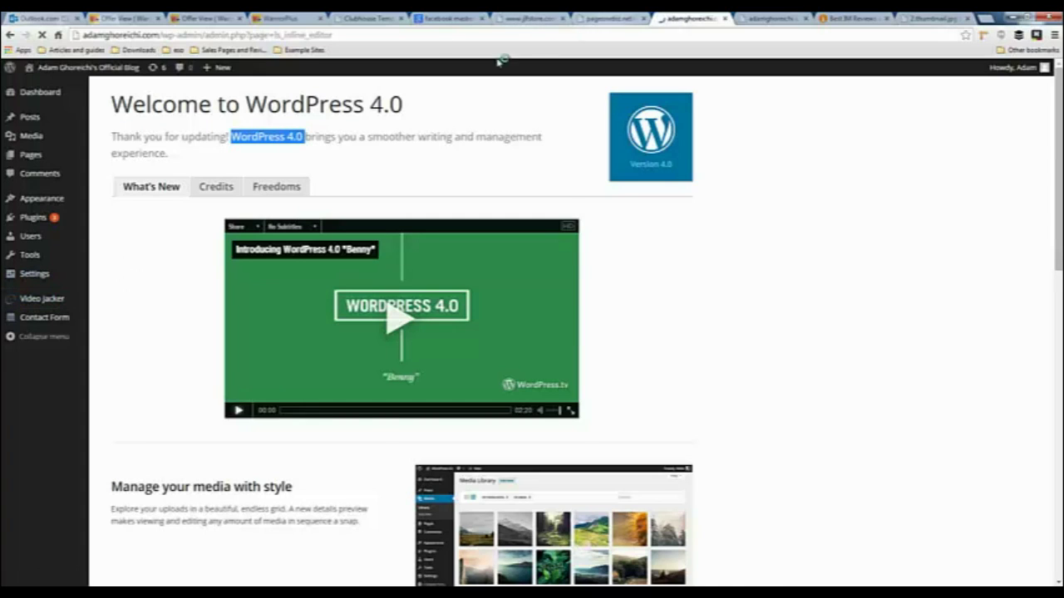
# Copy the original pageonebiz.net mastermind page address.
pyautogui.click(611, 17)
pyautogui.click(220, 34)
pyautogui.rightClick(221, 39)
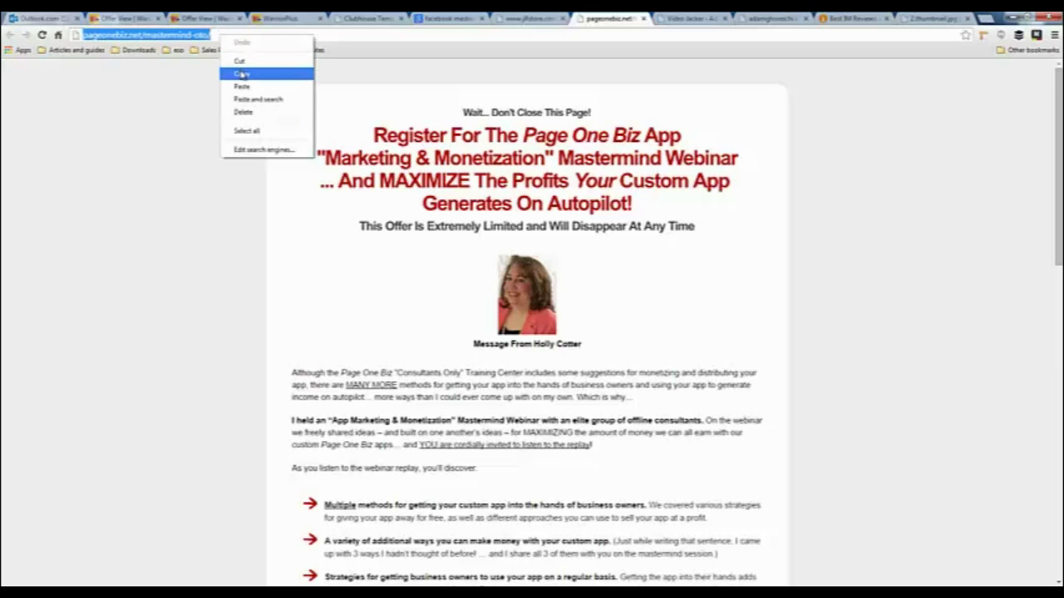
pyautogui.click(241, 74)
# Browse the facebook mastermind oto Google results and go to page 4.
pyautogui.click(536, 19)
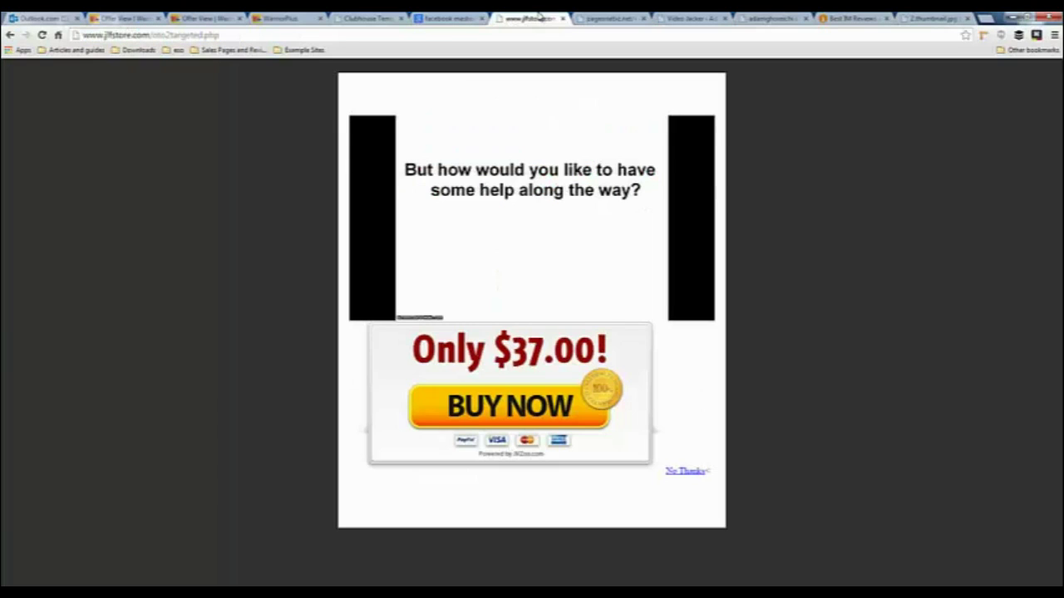
pyautogui.click(462, 17)
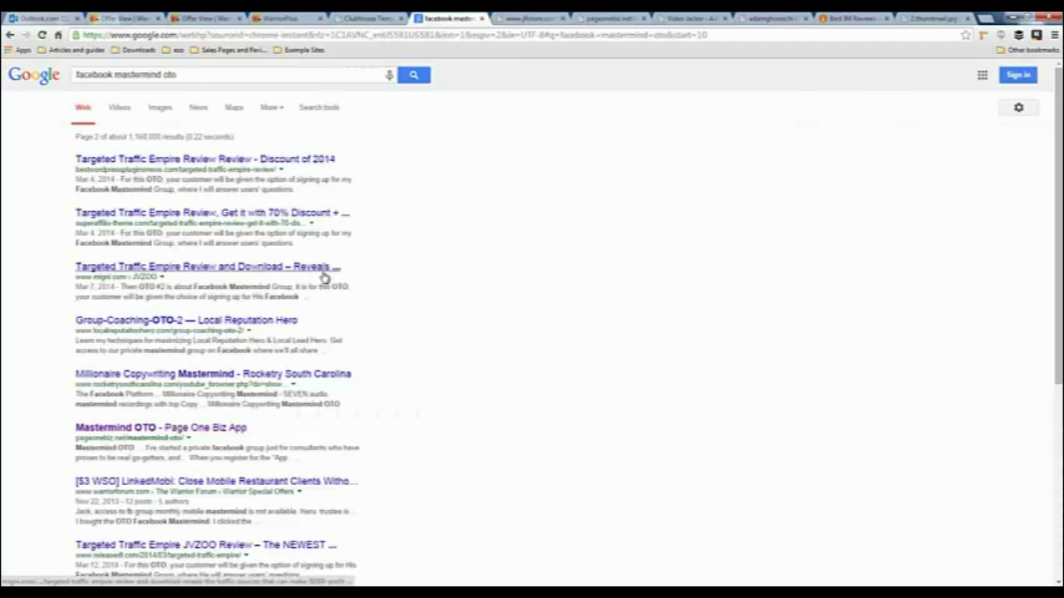
pyautogui.scroll(-1, 199, 332)
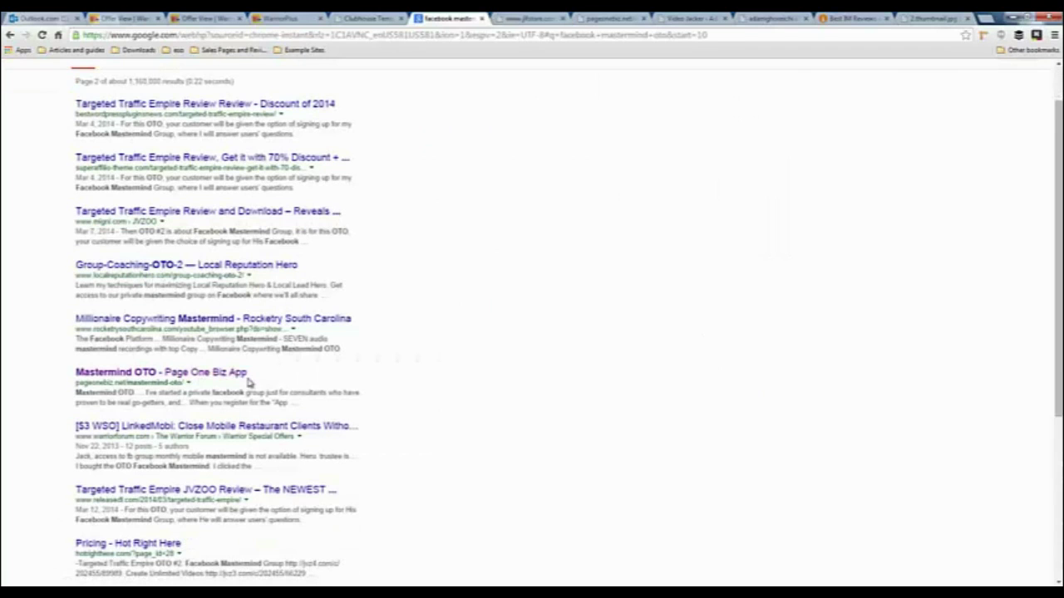
pyautogui.scroll(-1, 236, 424)
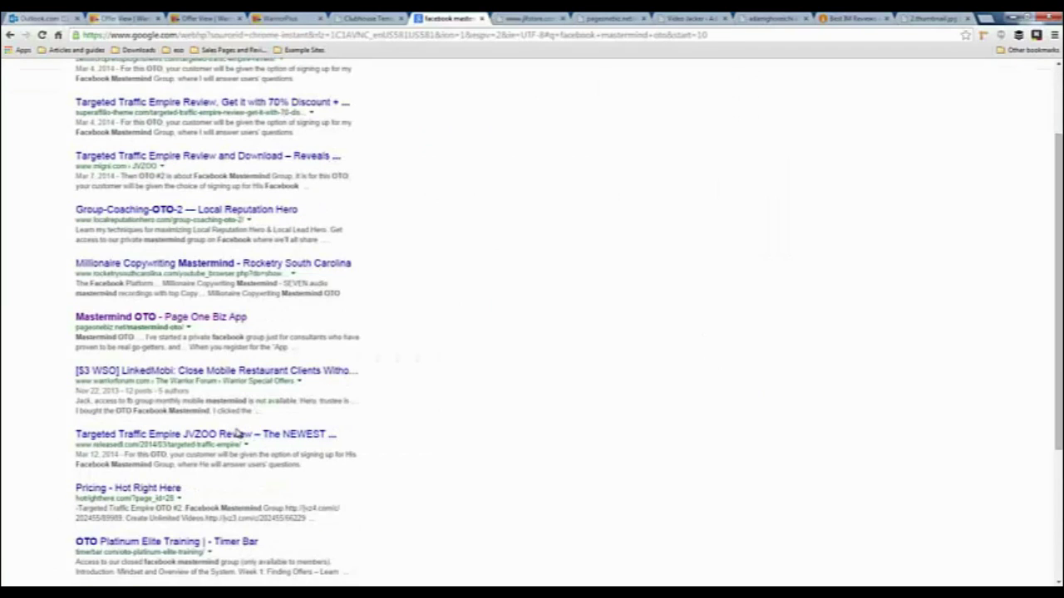
pyautogui.scroll(-1, 226, 447)
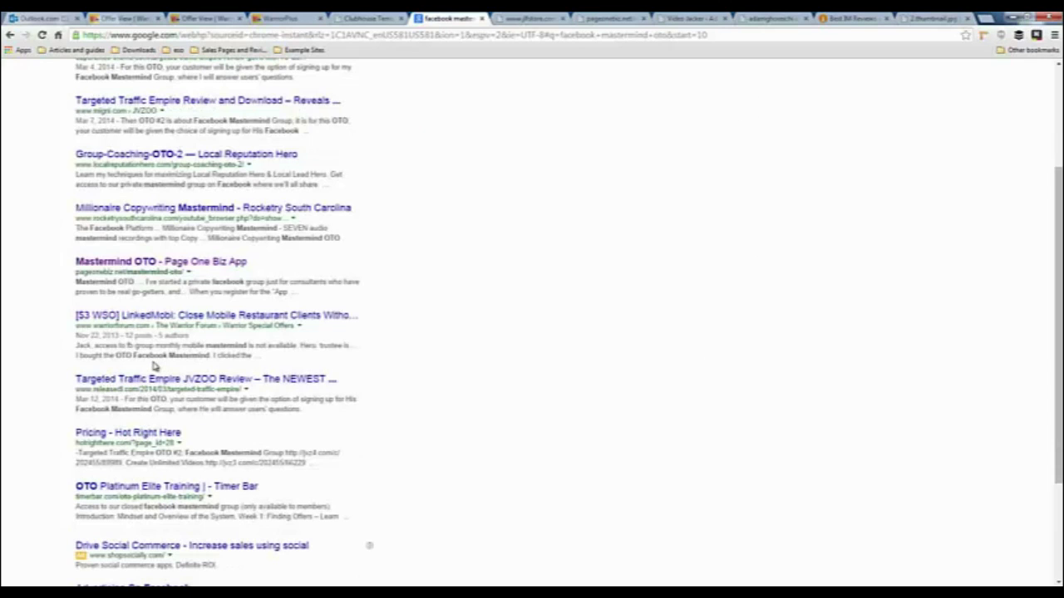
pyautogui.moveTo(82, 355); pyautogui.dragTo(156, 349)
pyautogui.scroll(1, 155, 359)
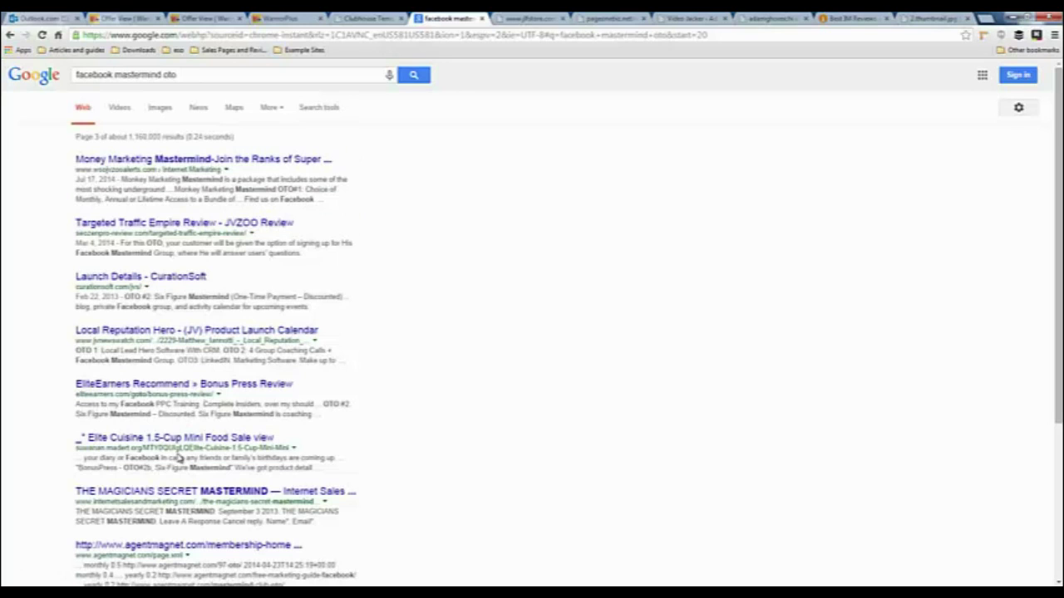
pyautogui.scroll(-1, 174, 449)
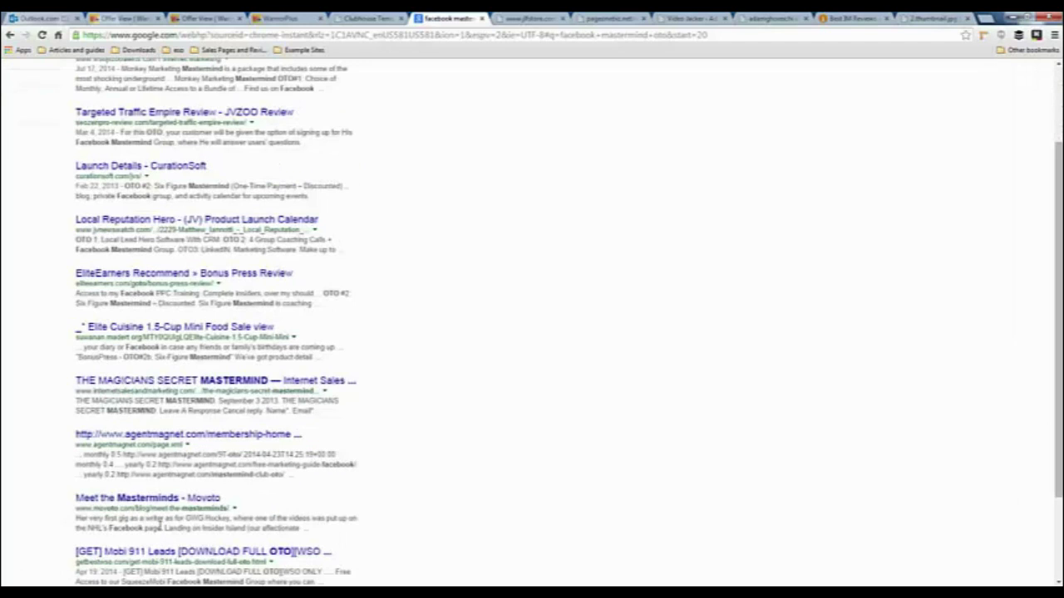
pyautogui.scroll(-1, 158, 525)
pyautogui.scroll(-1, 165, 561)
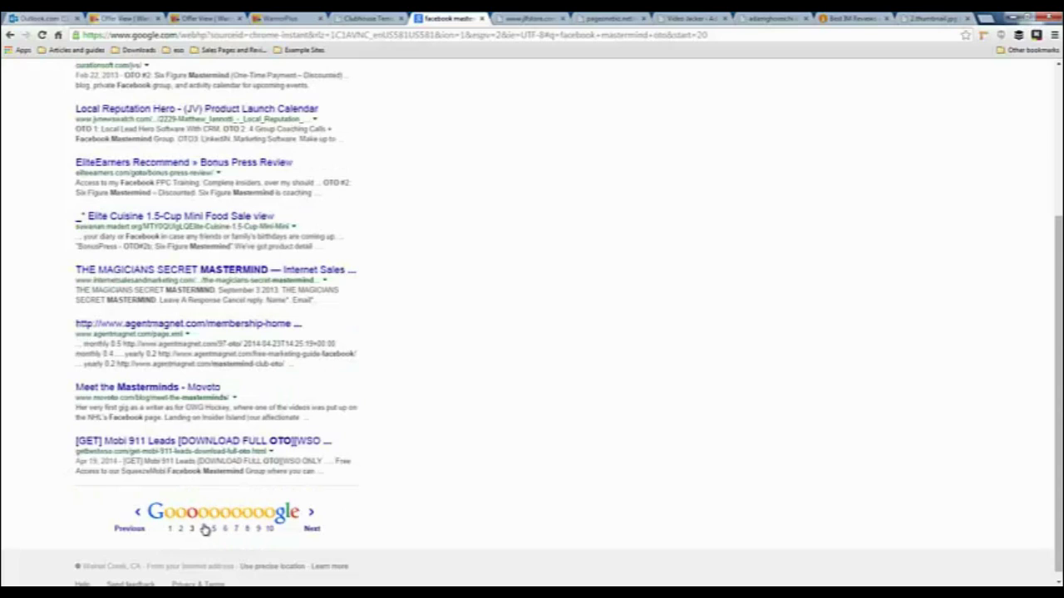
pyautogui.click(206, 527)
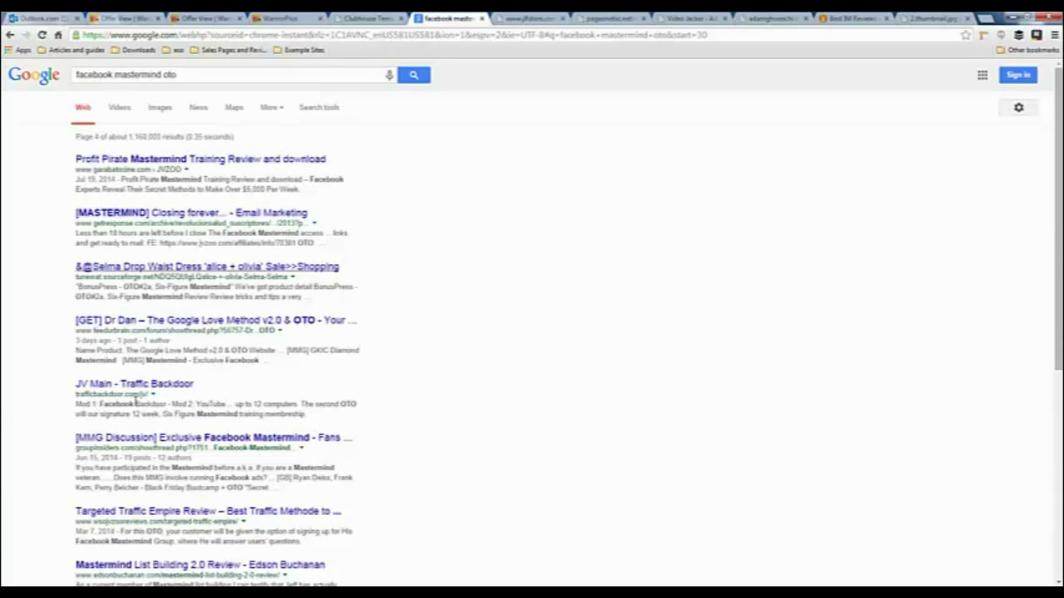
# View the MMG Discussion forum thread in a new tab, then close it.
pyautogui.rightClick(193, 443)
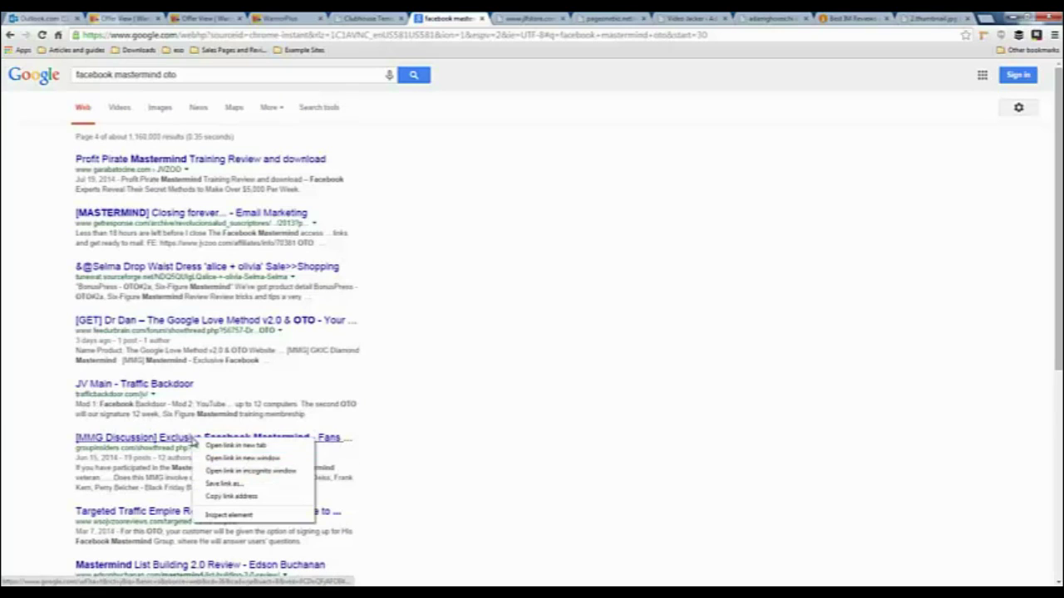
pyautogui.click(222, 449)
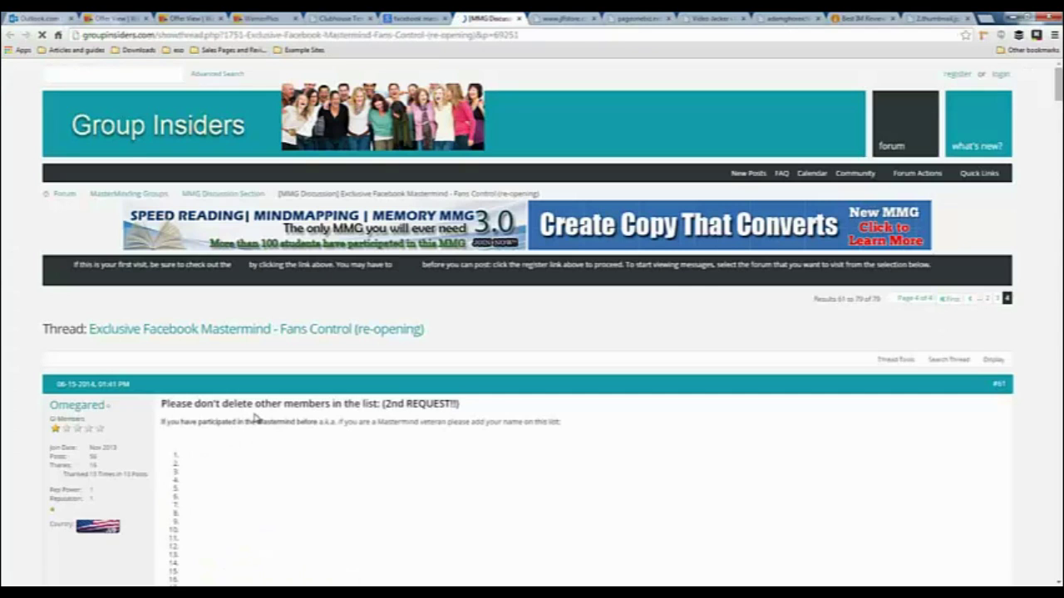
pyautogui.scroll(-1, 255, 420)
pyautogui.scroll(-1, 254, 424)
pyautogui.scroll(-4, 256, 428)
pyautogui.scroll(-2, 257, 441)
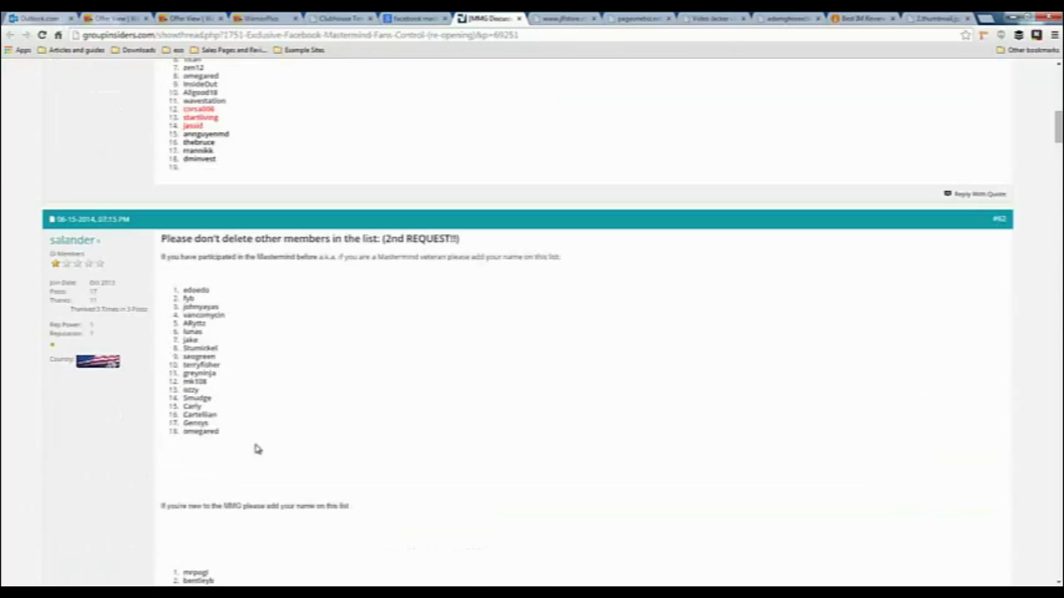
pyautogui.click(520, 18)
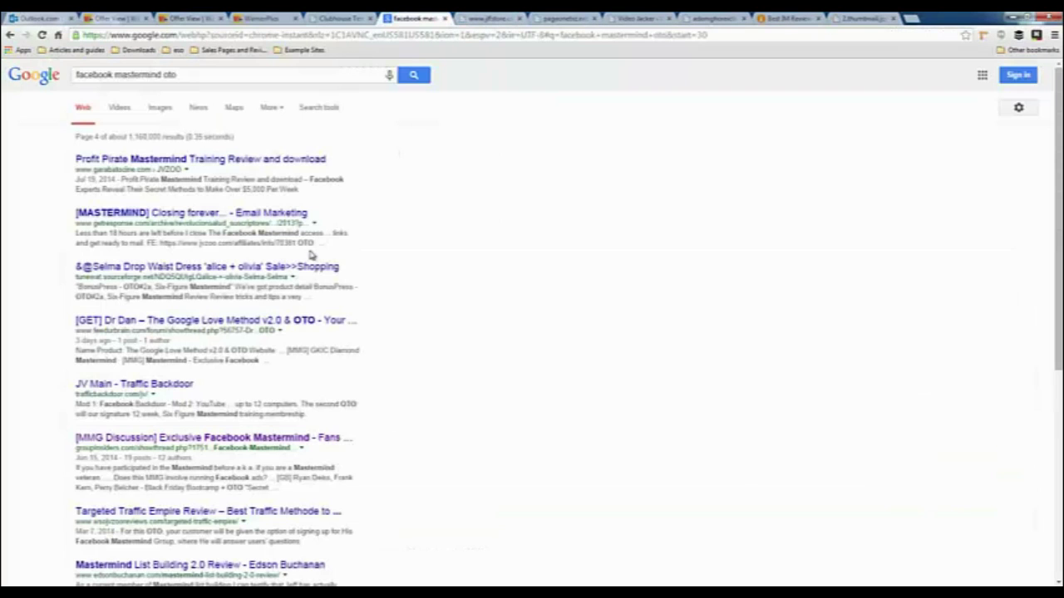
# Read the 'How Chris Made $15K' article in a new tab, close it, and scroll results to the end.
pyautogui.scroll(-1, 257, 354)
pyautogui.scroll(-2, 257, 353)
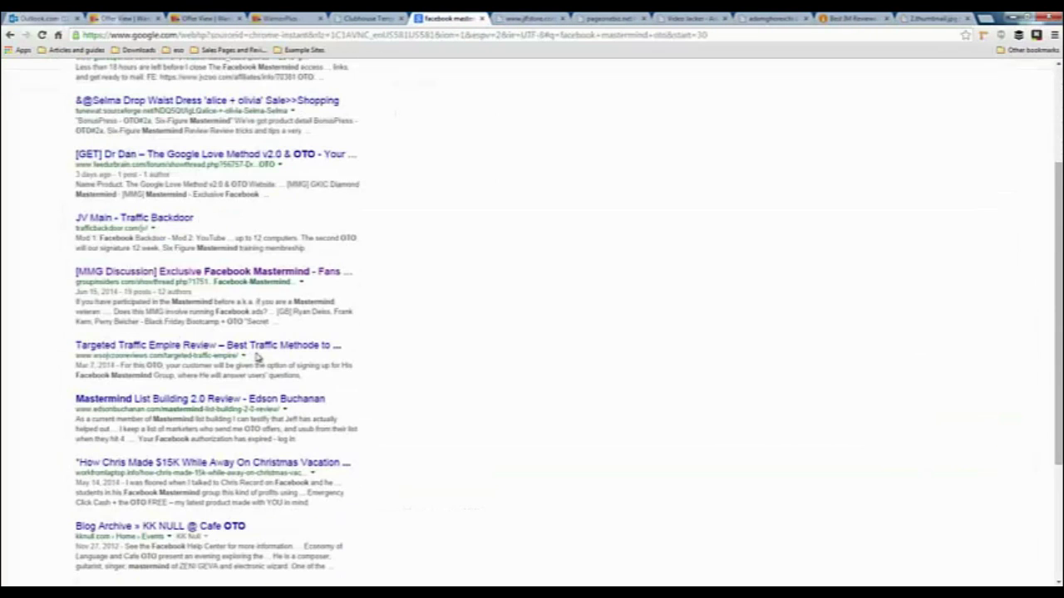
pyautogui.scroll(-1, 256, 355)
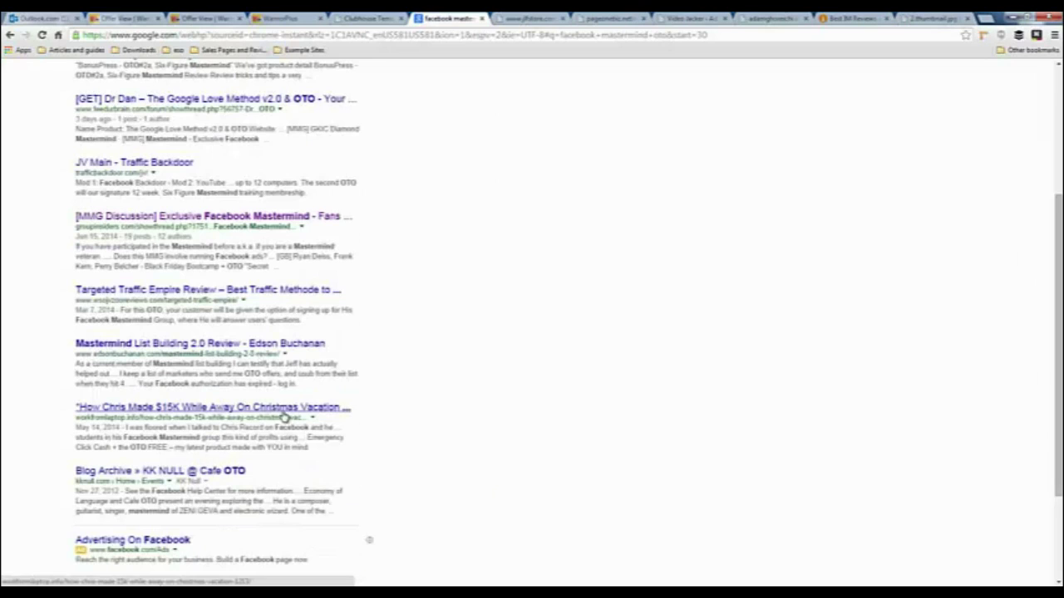
pyautogui.rightClick(279, 410)
pyautogui.click(291, 416)
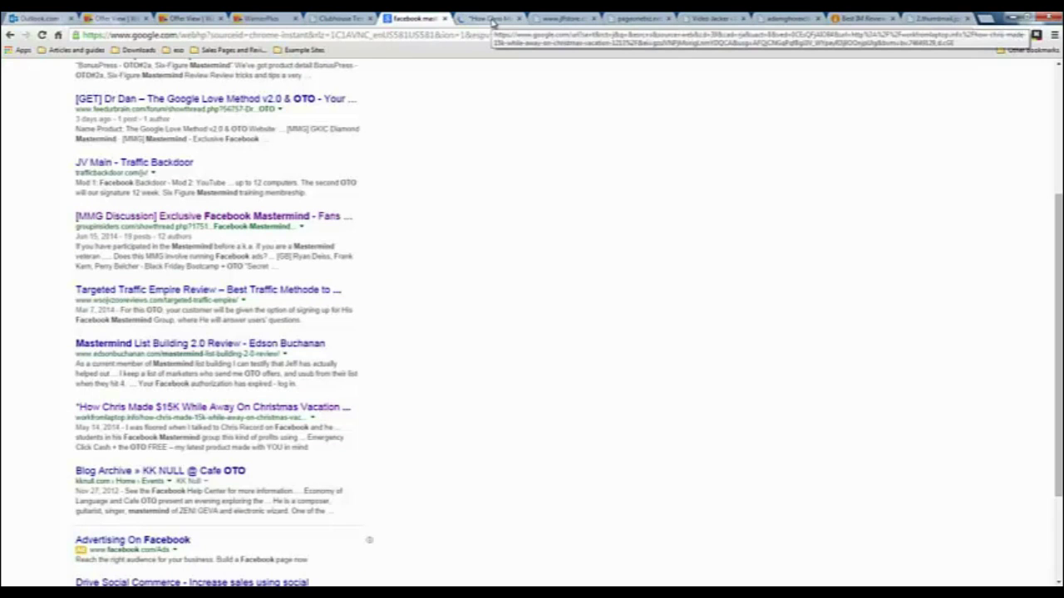
pyautogui.click(492, 18)
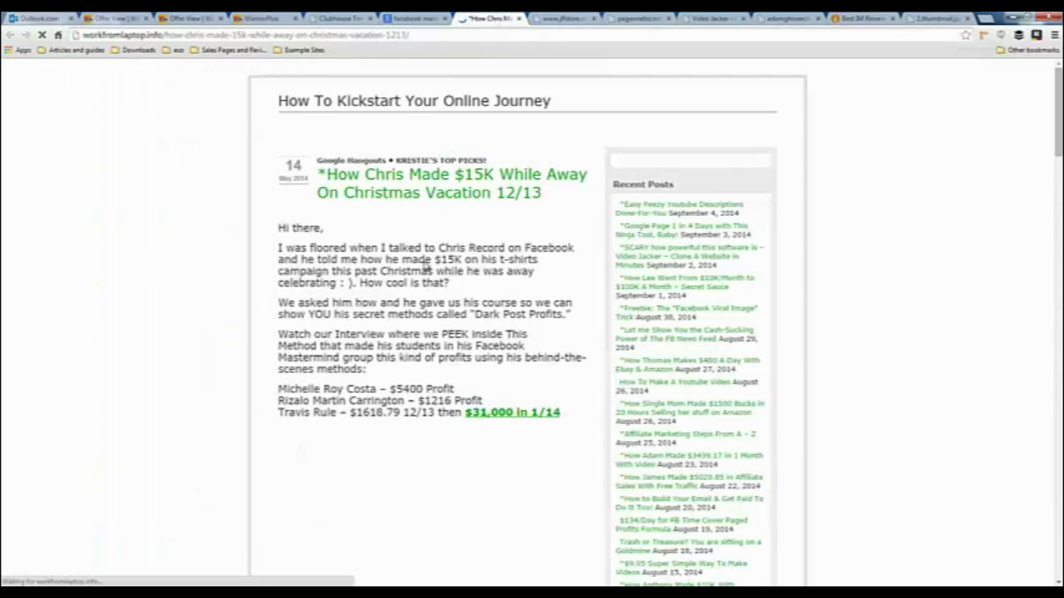
pyautogui.scroll(-2, 422, 282)
pyautogui.scroll(-2, 417, 299)
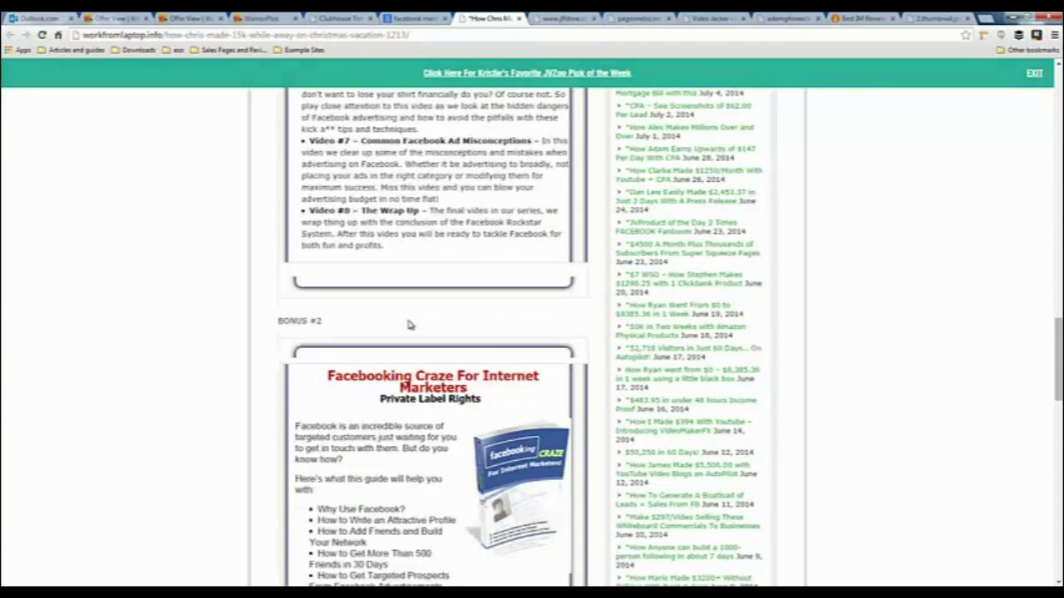
pyautogui.scroll(-2, 409, 324)
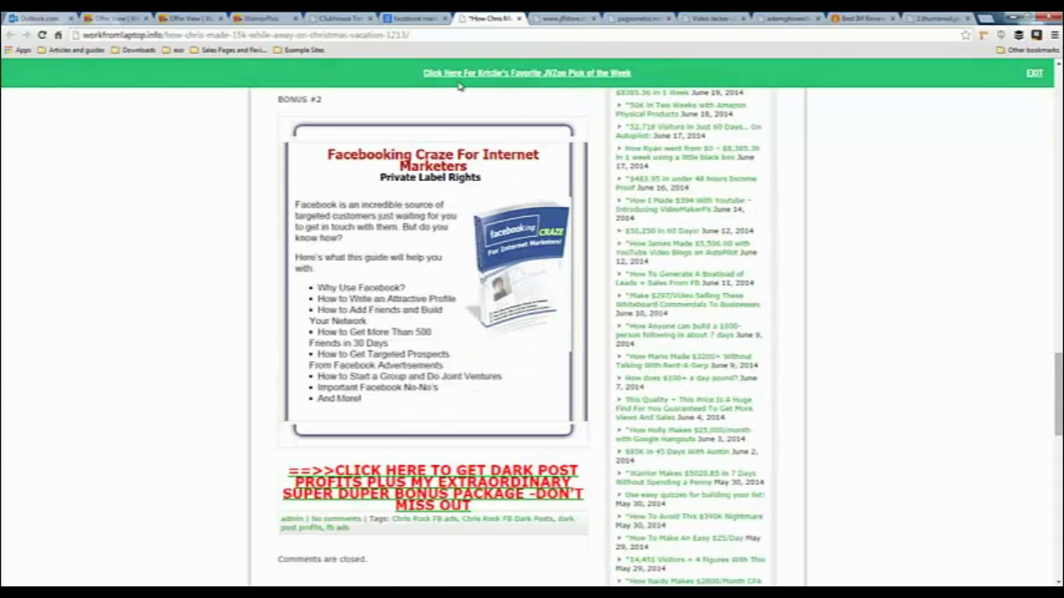
pyautogui.hotkey('ctrl', 'w')
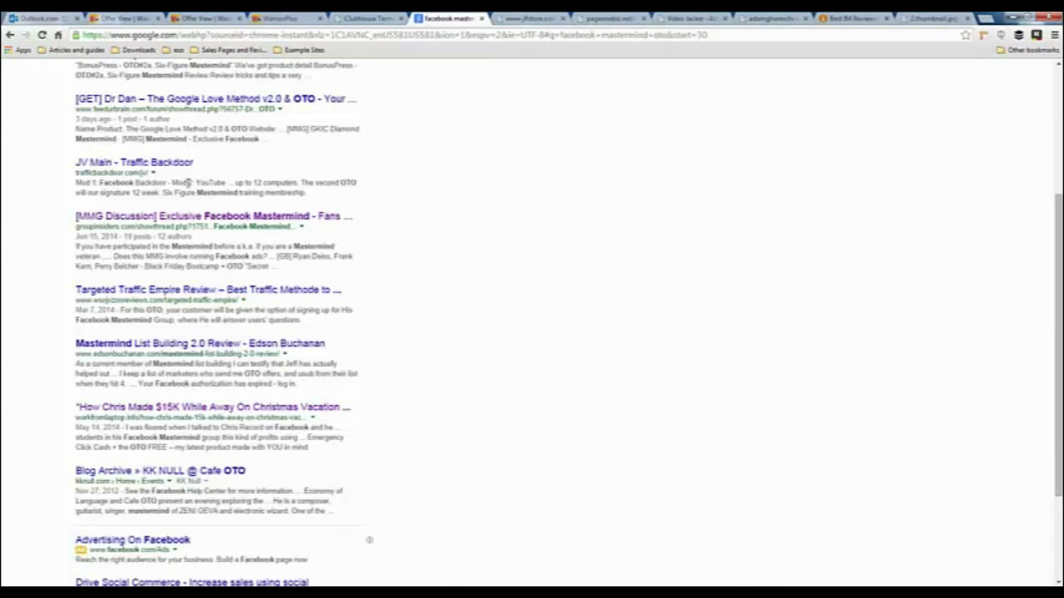
pyautogui.scroll(-2, 258, 265)
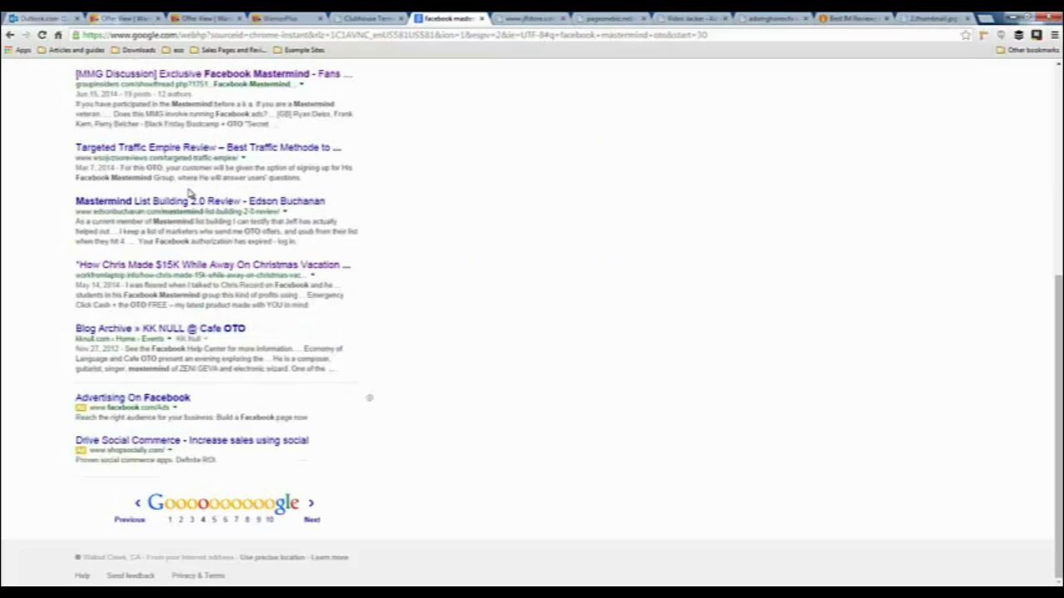
# Clone the pageonebiz.net/mastermind-oto page by submitting its copied URL in Video Jacker.
pyautogui.click(625, 18)
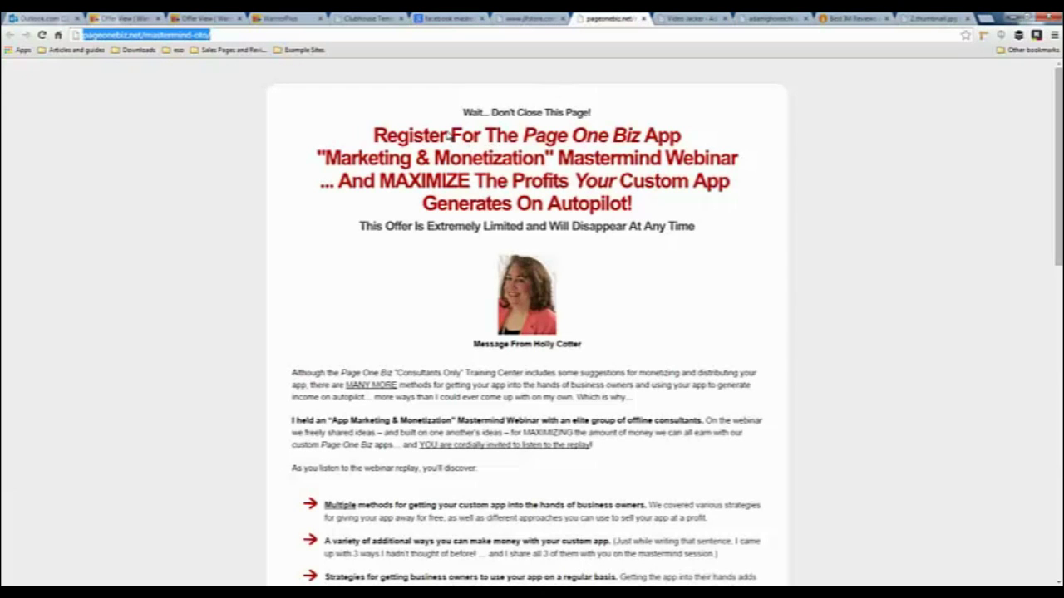
pyautogui.rightClick(396, 35)
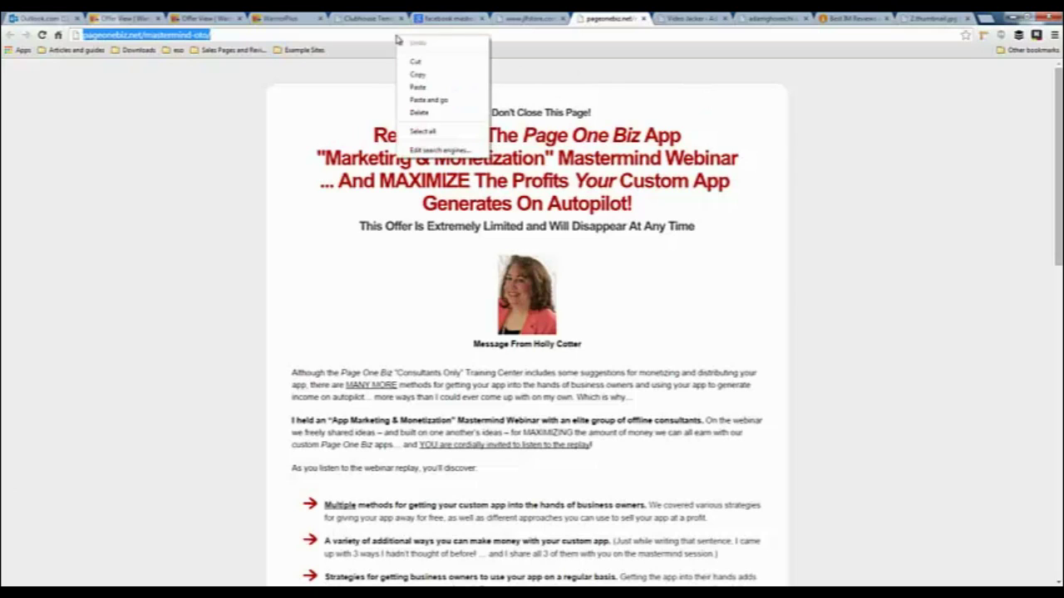
pyautogui.click(434, 75)
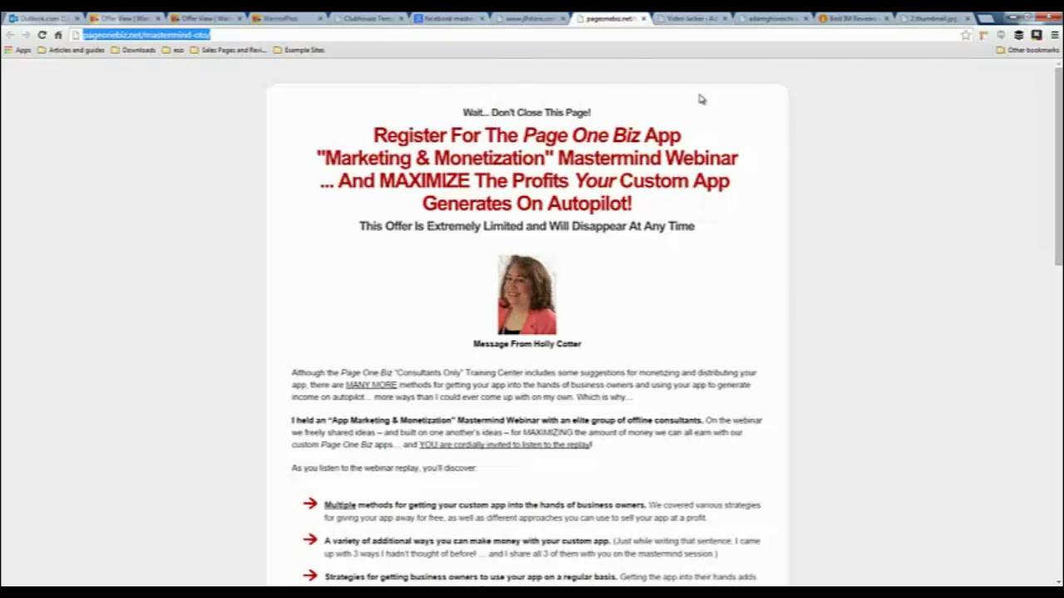
pyautogui.click(692, 19)
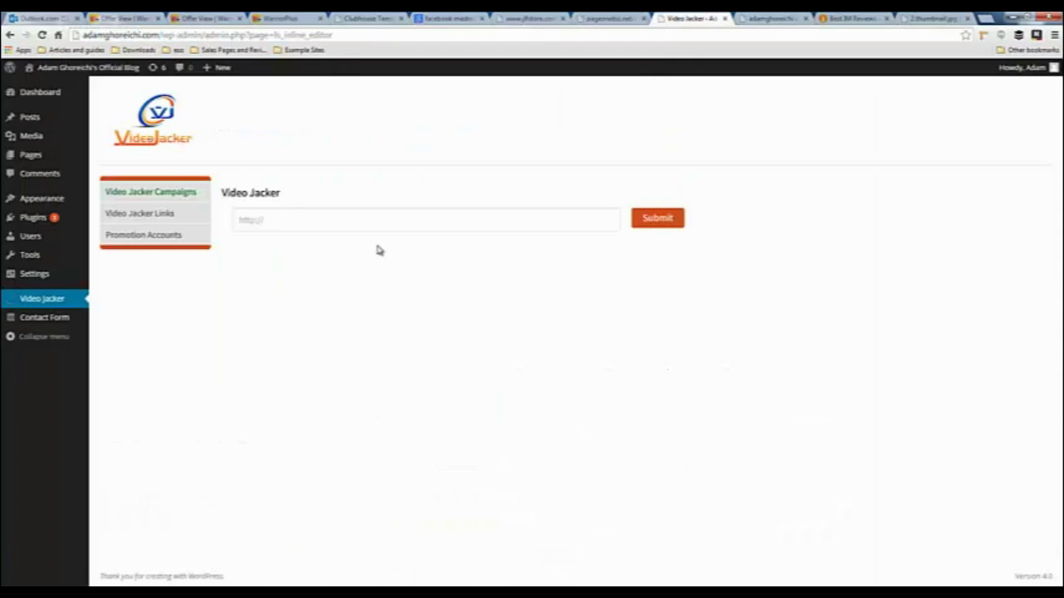
pyautogui.click(367, 219)
pyautogui.rightClick(367, 219)
pyautogui.click(400, 283)
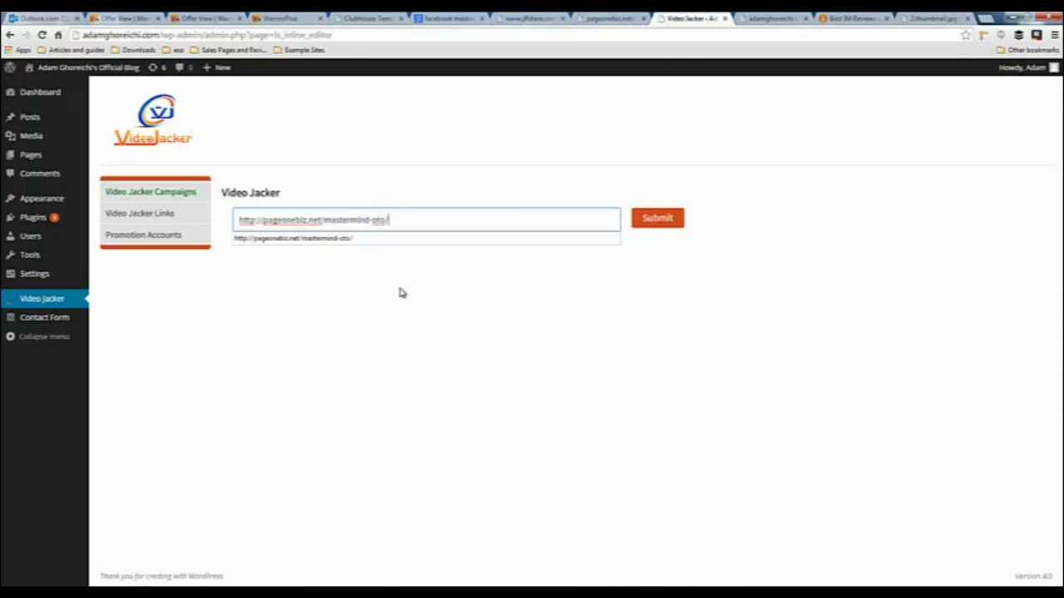
pyautogui.click(449, 307)
pyautogui.click(657, 222)
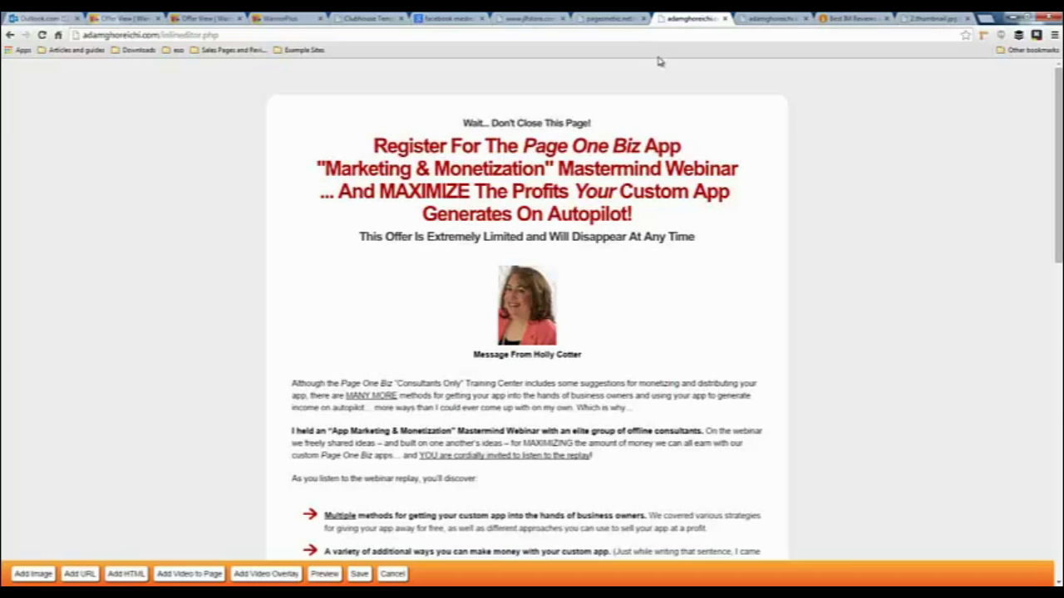
# Replace the name after 'Message From' with the user's own name and delete the portrait photo.
pyautogui.moveTo(535, 354); pyautogui.dragTo(585, 355)
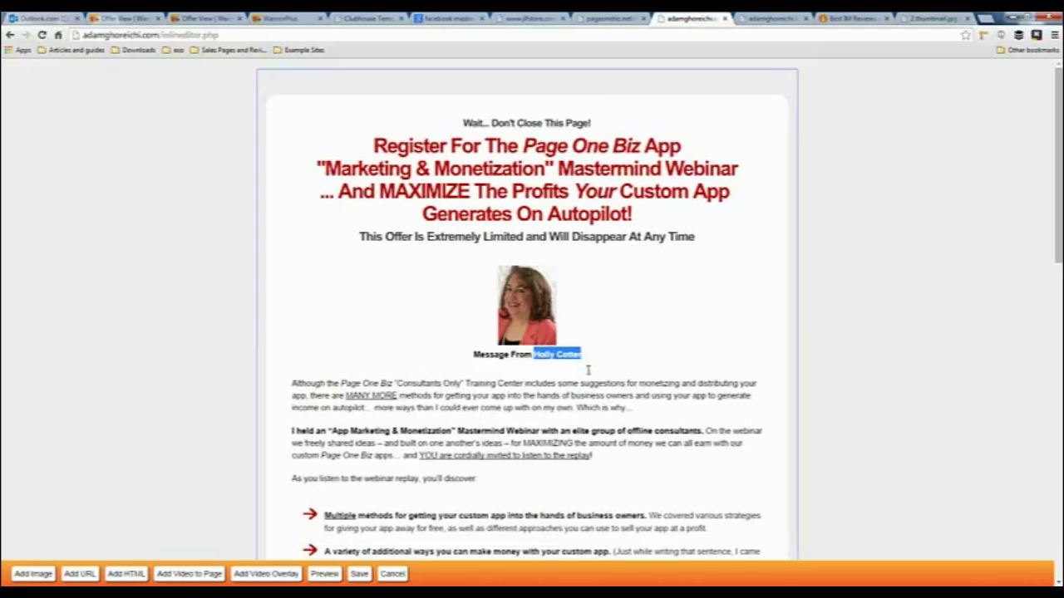
pyautogui.write('Adam')
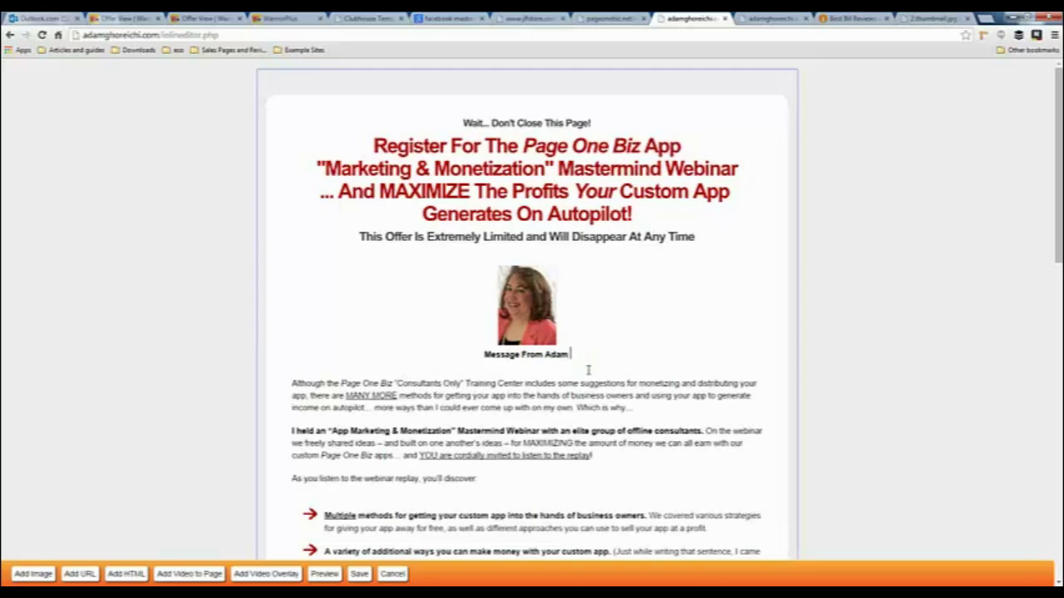
pyautogui.write(' Ghoreichi')
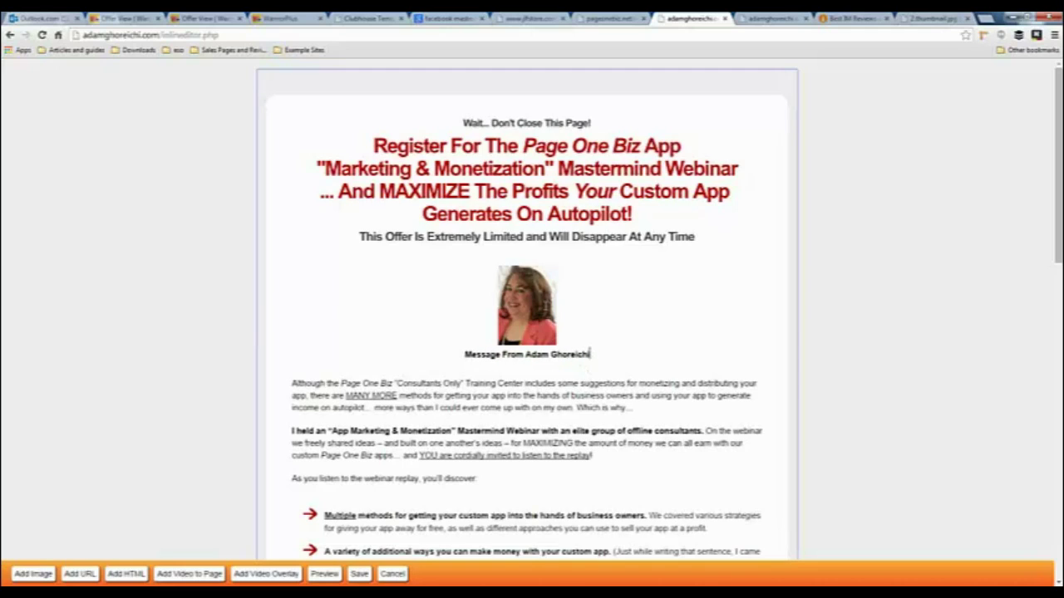
pyautogui.click(537, 298)
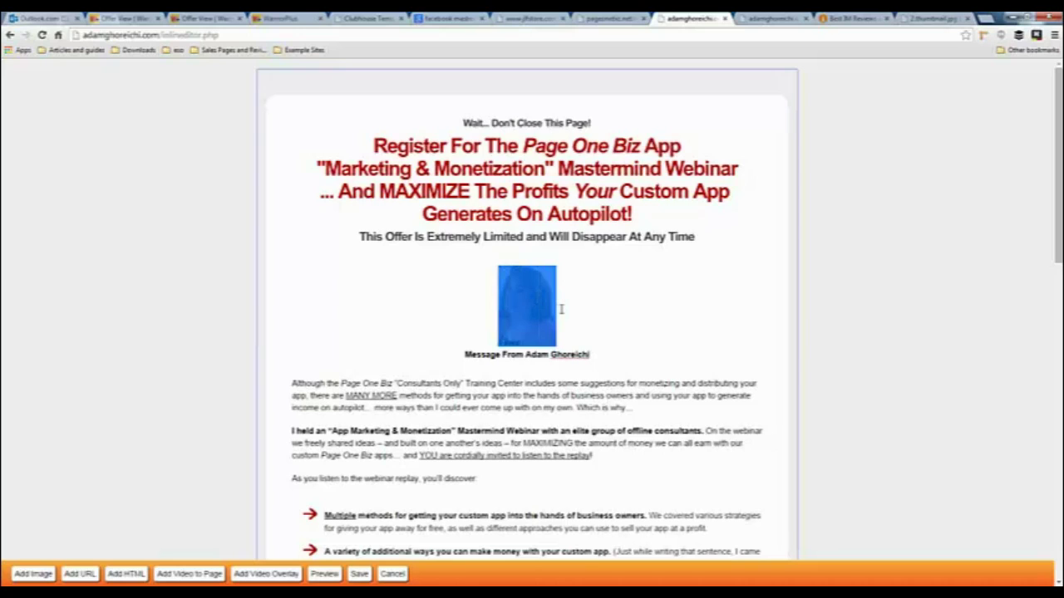
pyautogui.press('Delete')
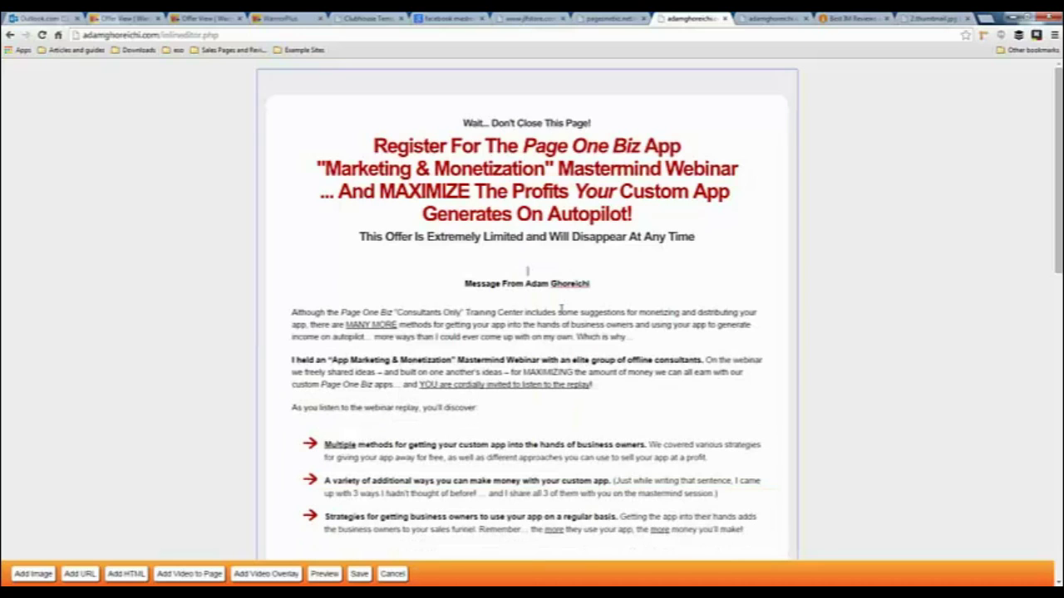
# Add a custom HTML block above the message line and begin an img src tag.
pyautogui.click(33, 574)
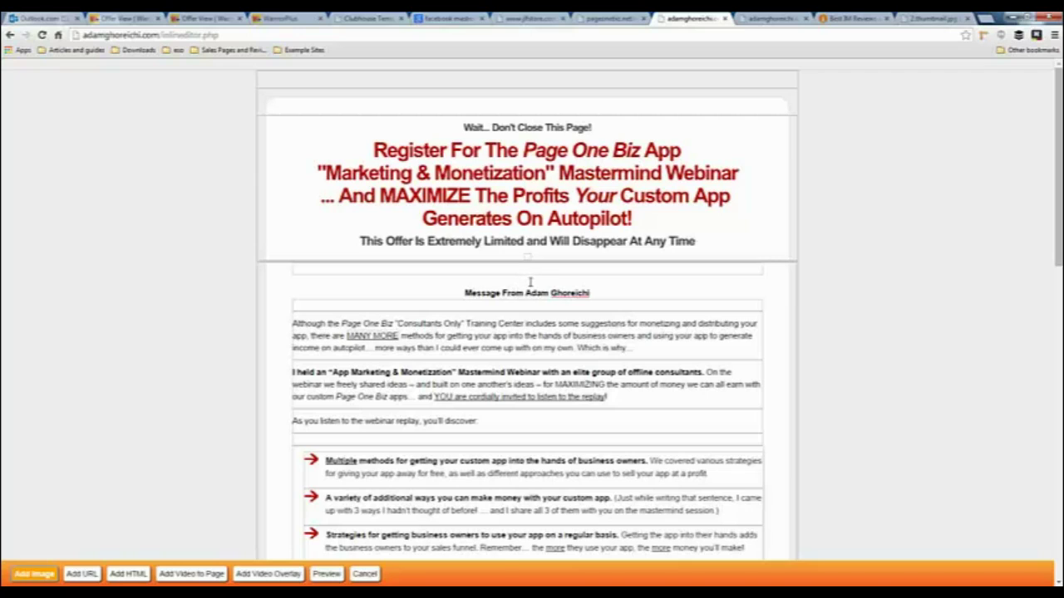
pyautogui.click(529, 283)
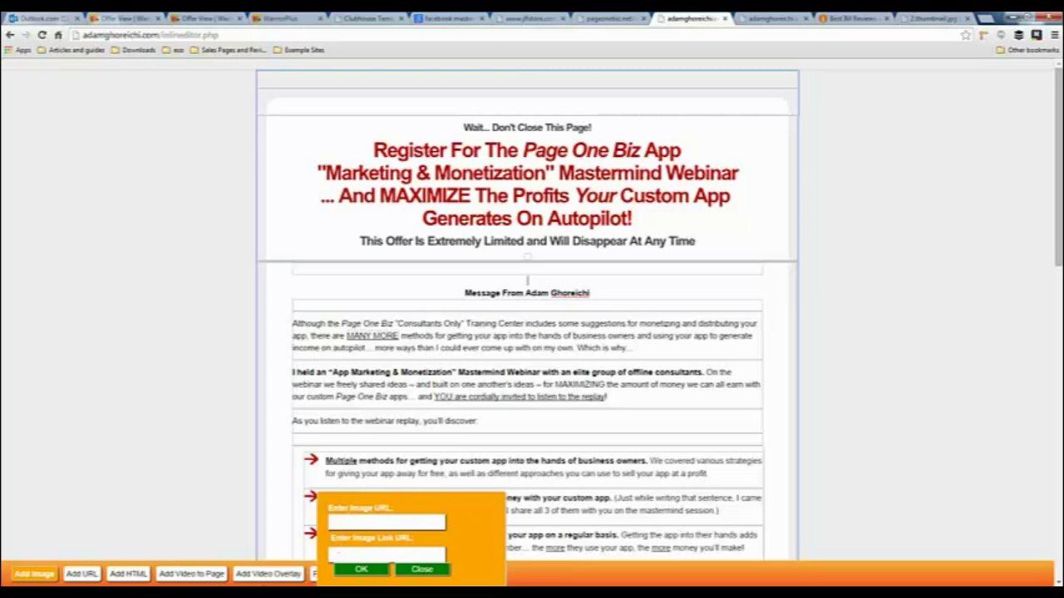
pyautogui.click(422, 570)
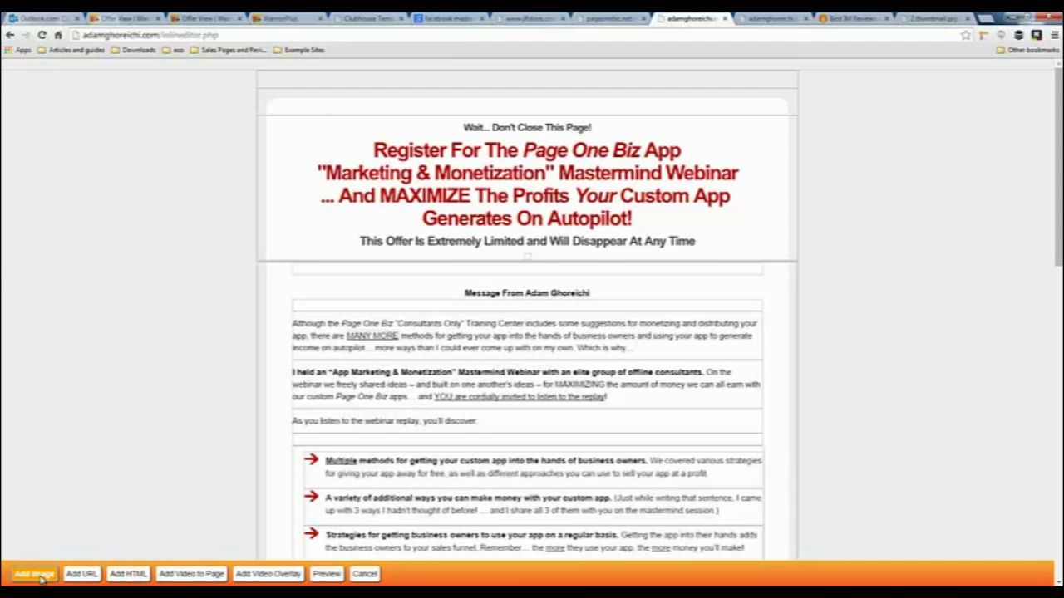
pyautogui.click(129, 576)
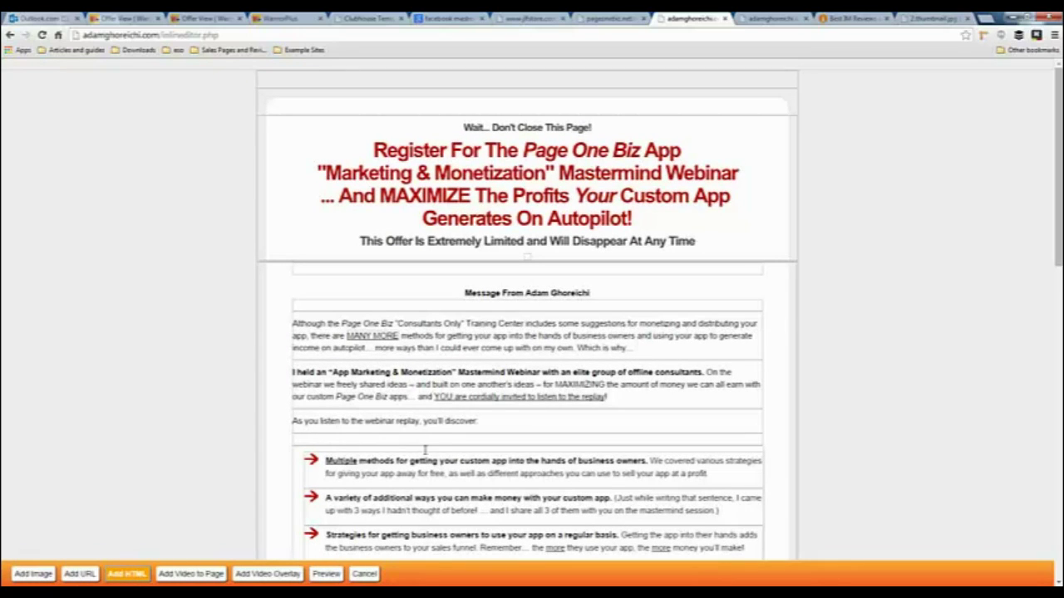
pyautogui.click(526, 283)
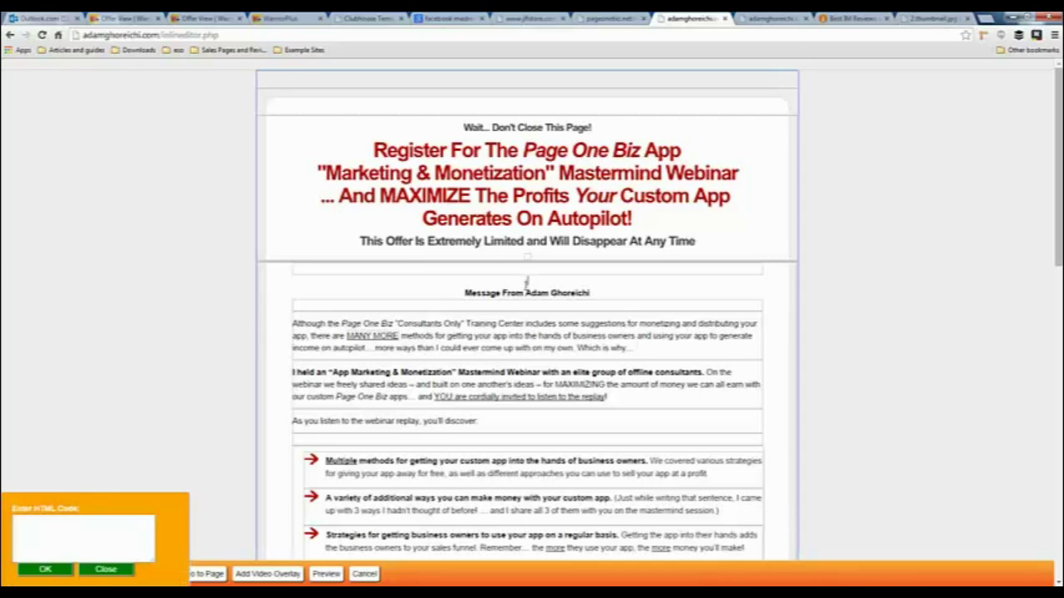
pyautogui.click(83, 542)
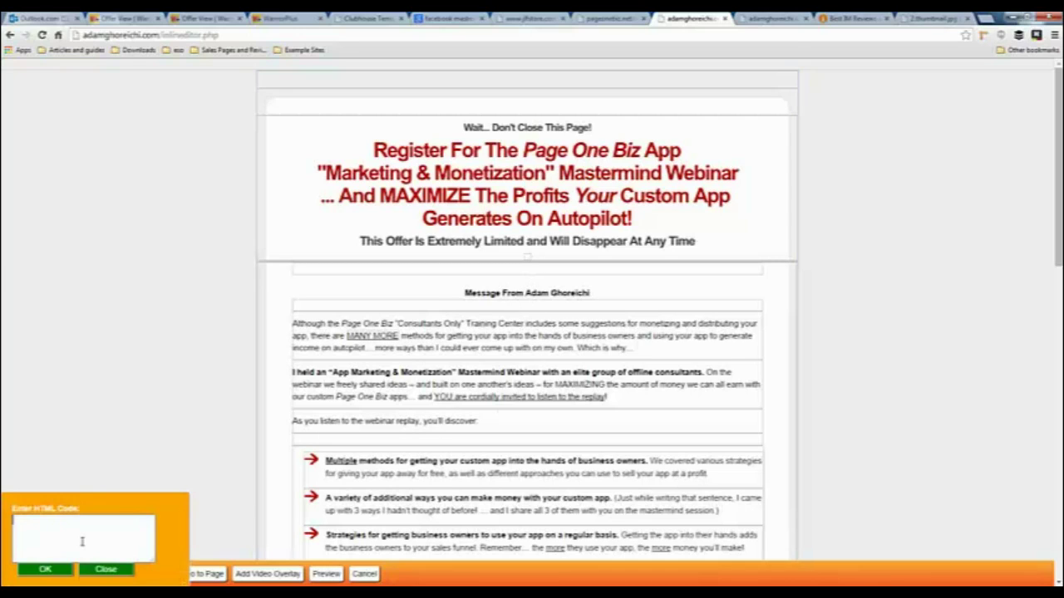
pyautogui.write('img src="')
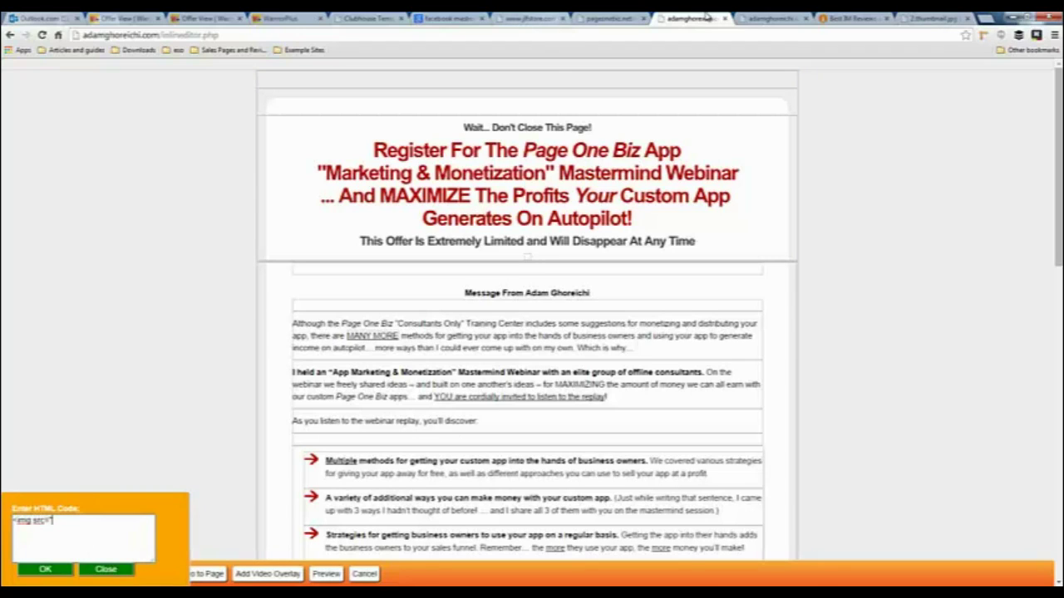
# Copy the full-size userphoto 2.jpg address after trimming the thumbnail suffix from its URL.
pyautogui.click(920, 24)
pyautogui.click(207, 36)
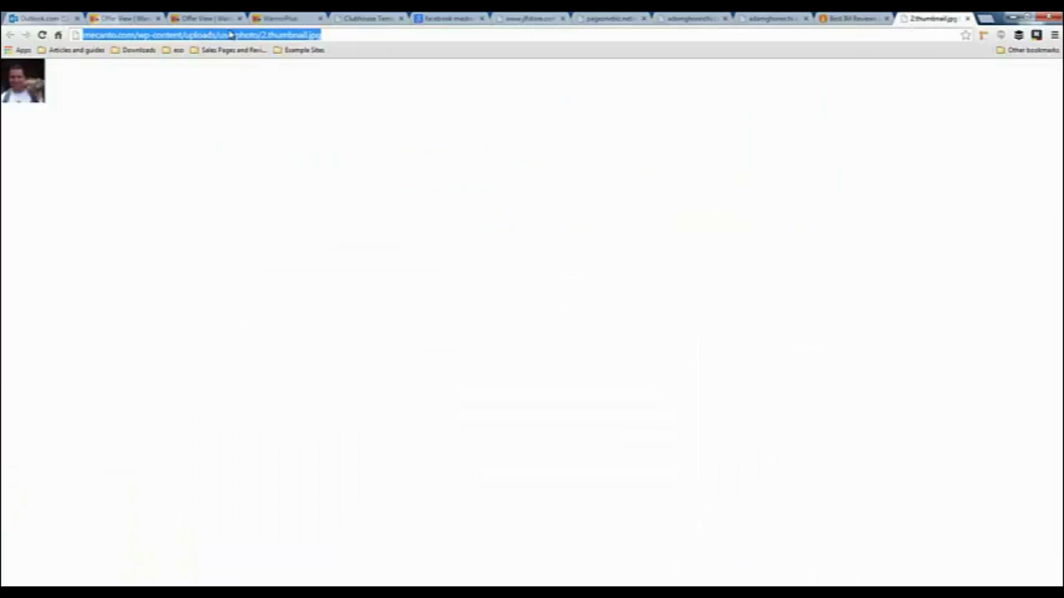
pyautogui.rightClick(231, 38)
pyautogui.click(249, 74)
pyautogui.click(266, 35)
pyautogui.press('Delete')
pyautogui.press('Delete')
pyautogui.press('Delete')
pyautogui.press('Delete')
pyautogui.press('Delete')
pyautogui.press('Delete')
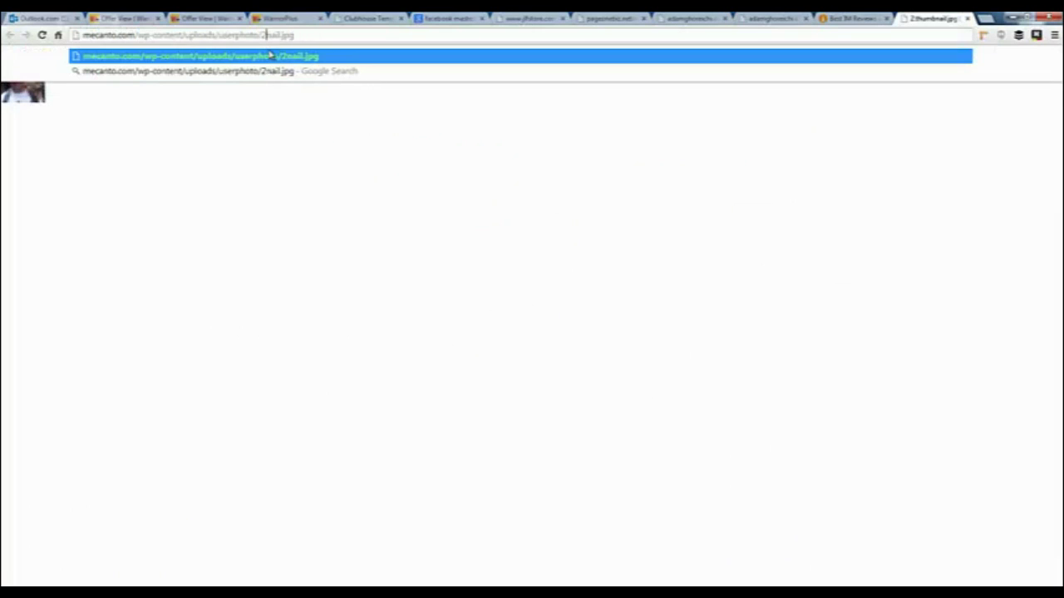
pyautogui.press('Delete')
pyautogui.press('Delete')
pyautogui.press('Delete')
pyautogui.press('Return')
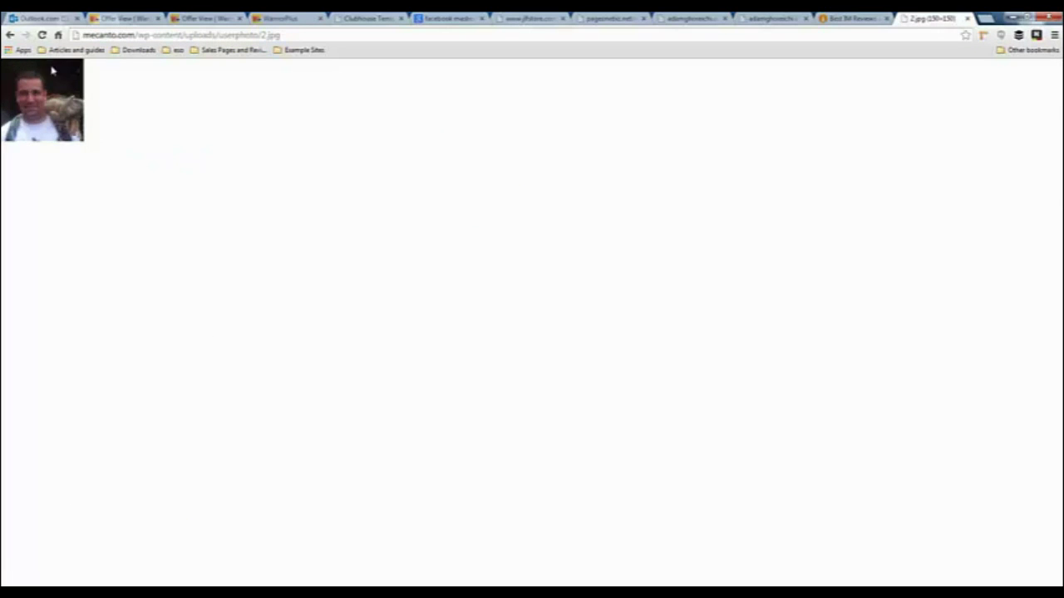
pyautogui.click(131, 36)
pyautogui.rightClick(130, 36)
pyautogui.click(146, 74)
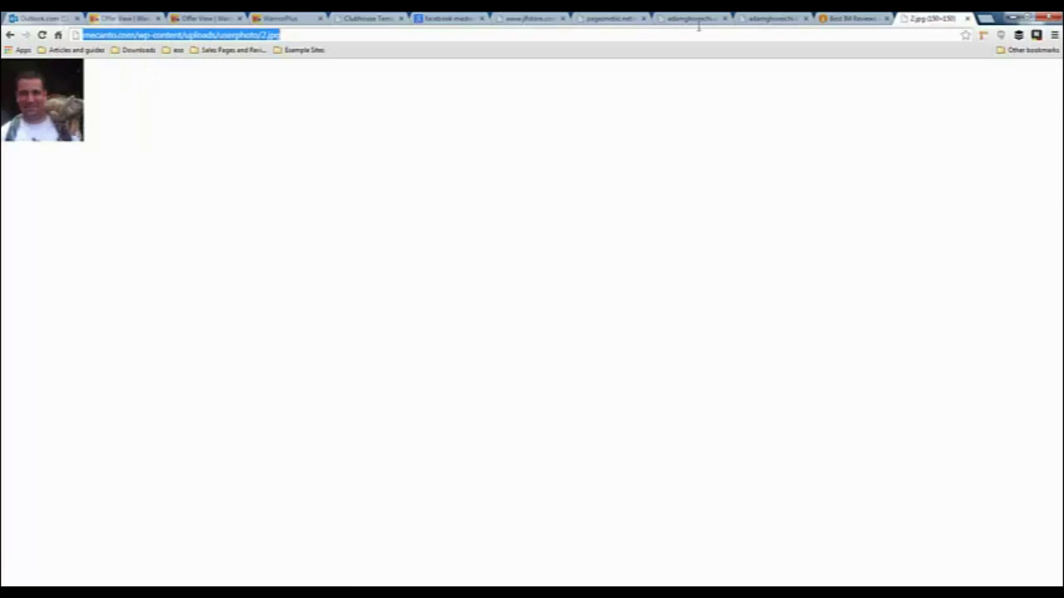
# Paste the photo URL into the img src tag, add alt text, and insert the code.
pyautogui.click(756, 17)
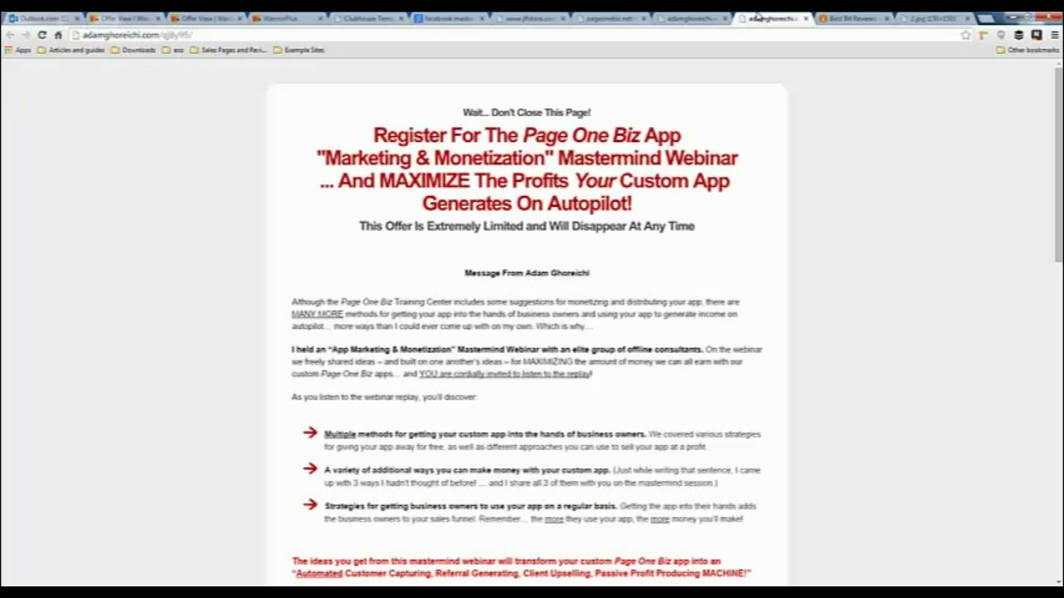
pyautogui.click(696, 17)
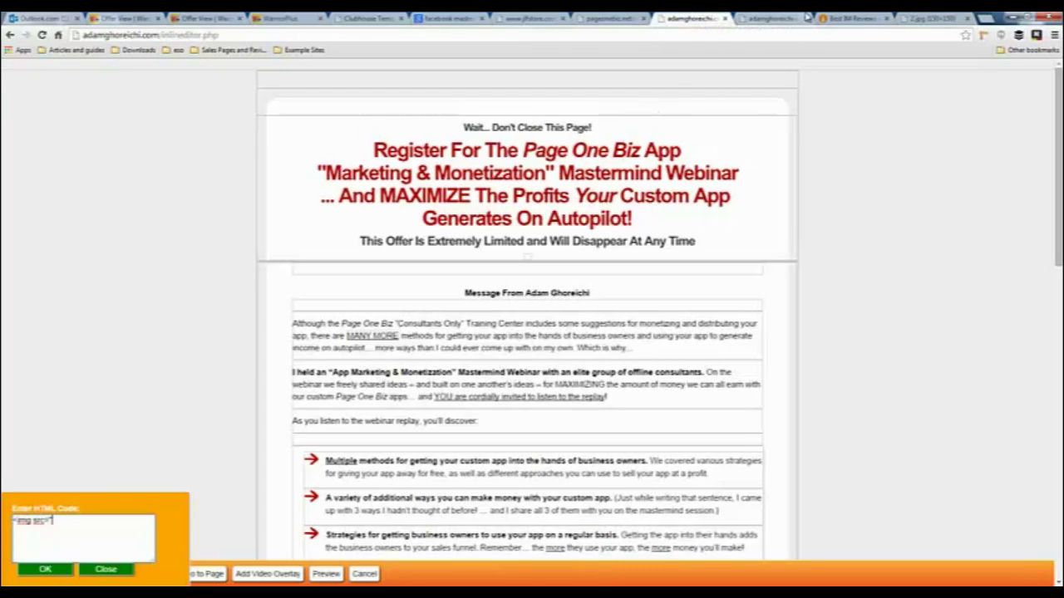
pyautogui.click(805, 17)
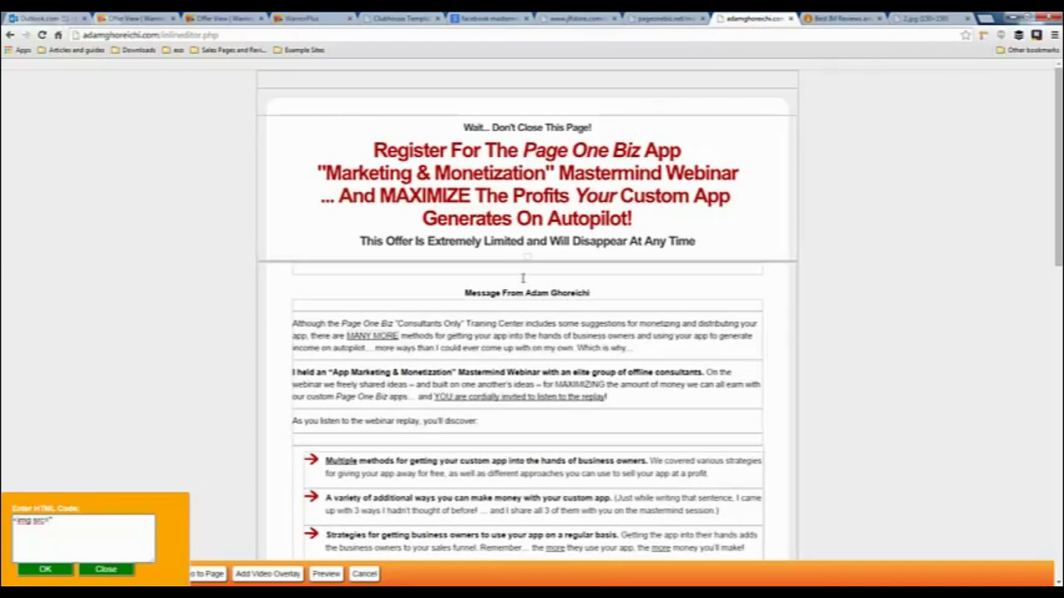
pyautogui.rightClick(75, 523)
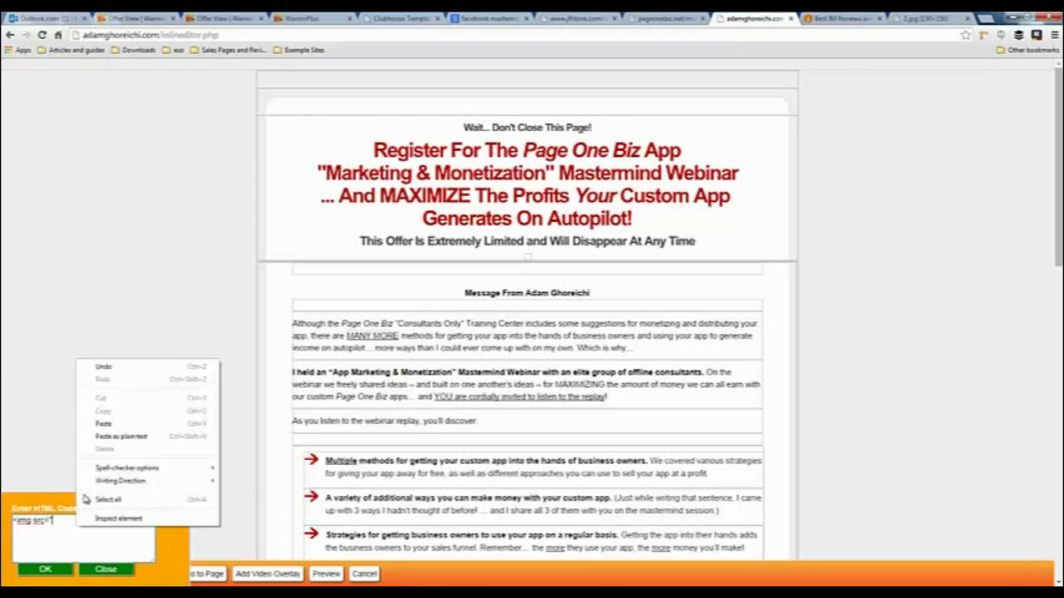
pyautogui.click(107, 426)
pyautogui.write('">')
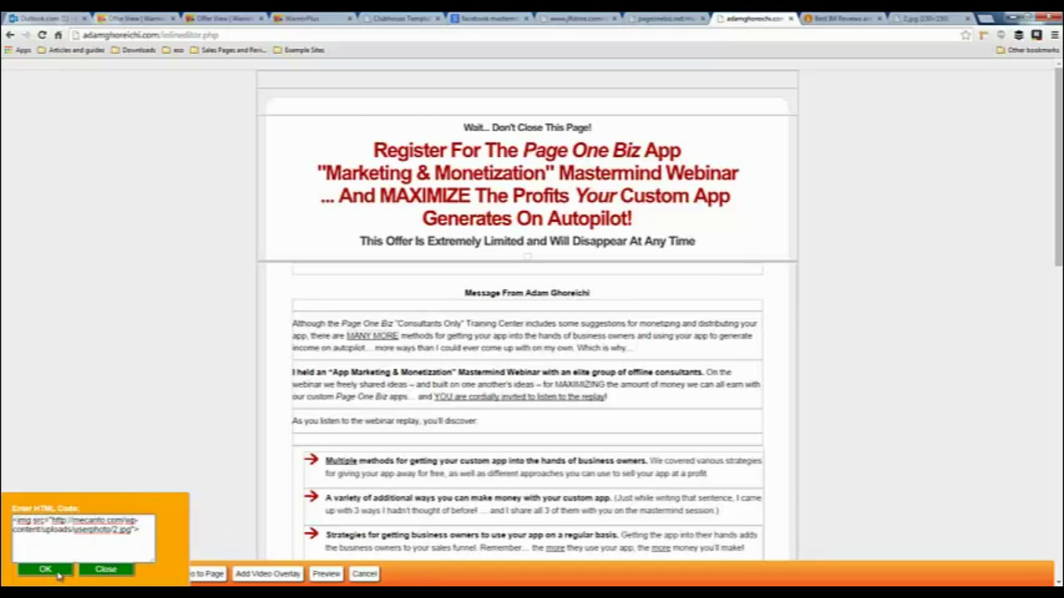
pyautogui.write('=')
pyautogui.write('"me"')
pyautogui.click(54, 571)
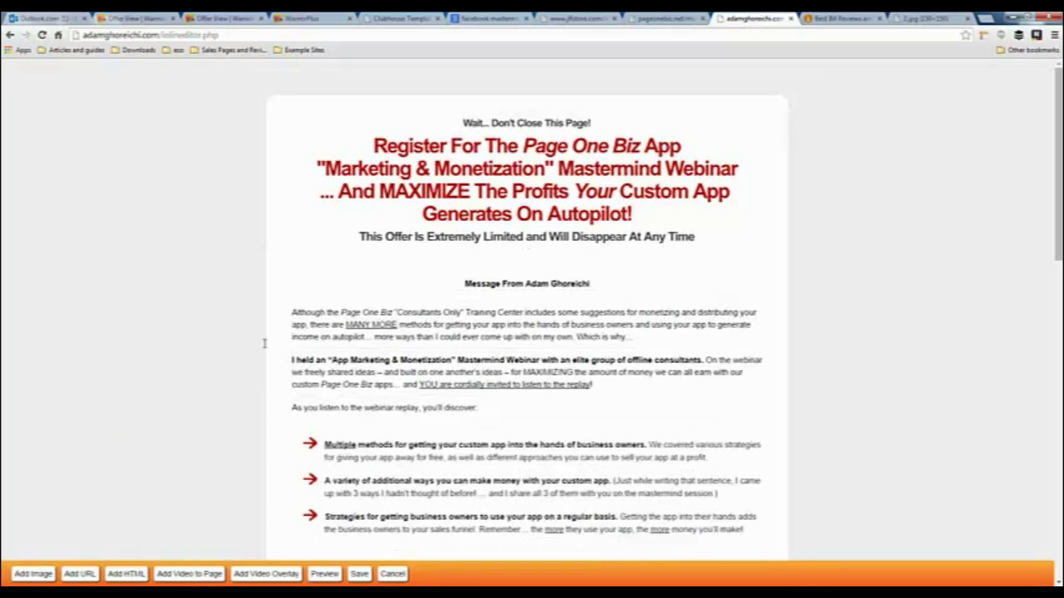
# Move the inserted photo from the page bottom to just above the Message From heading.
pyautogui.scroll(-1, 265, 343)
pyautogui.scroll(-1, 265, 343)
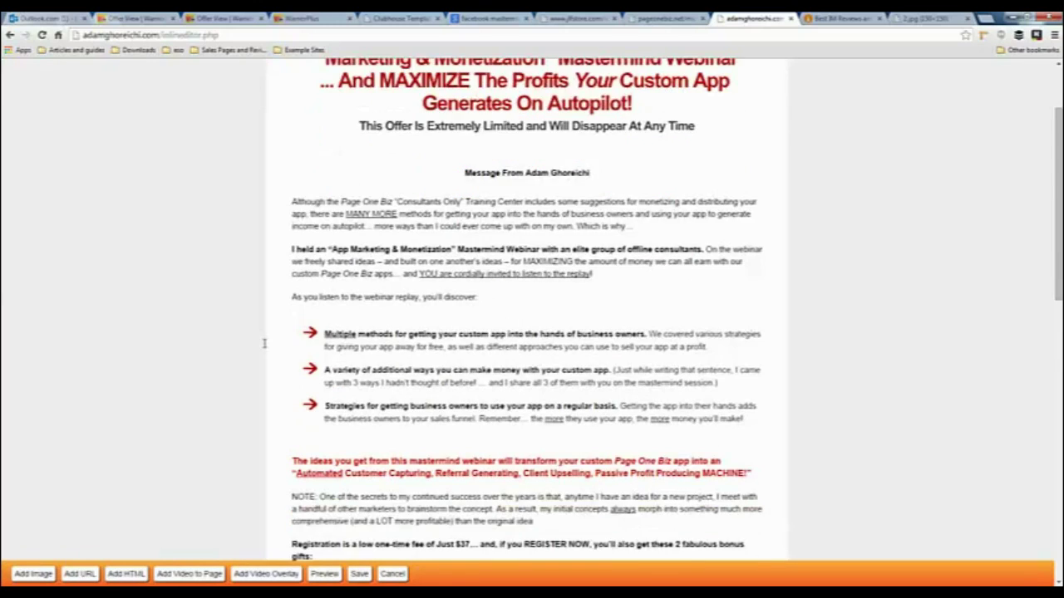
pyautogui.scroll(-2, 264, 345)
pyautogui.scroll(-3, 264, 347)
pyautogui.scroll(-2, 264, 346)
pyautogui.scroll(-2, 264, 346)
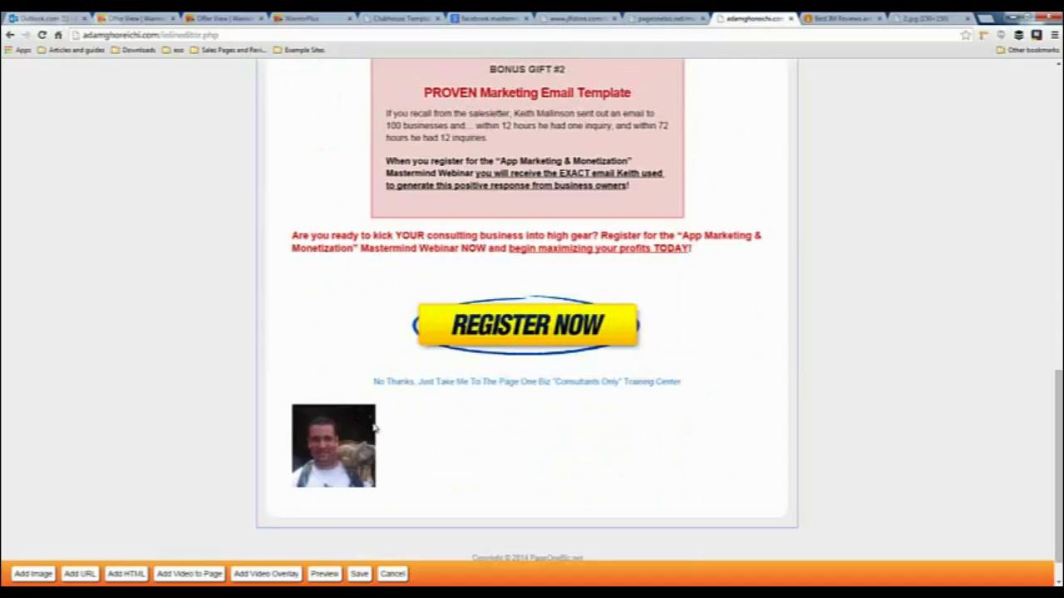
pyautogui.doubleClick(342, 438)
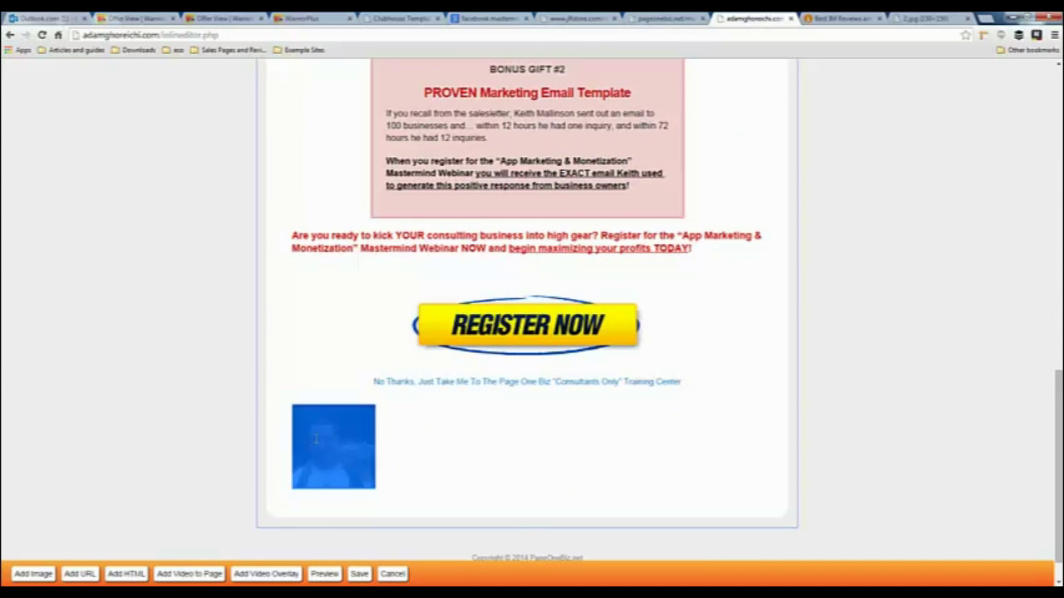
pyautogui.rightClick(330, 437)
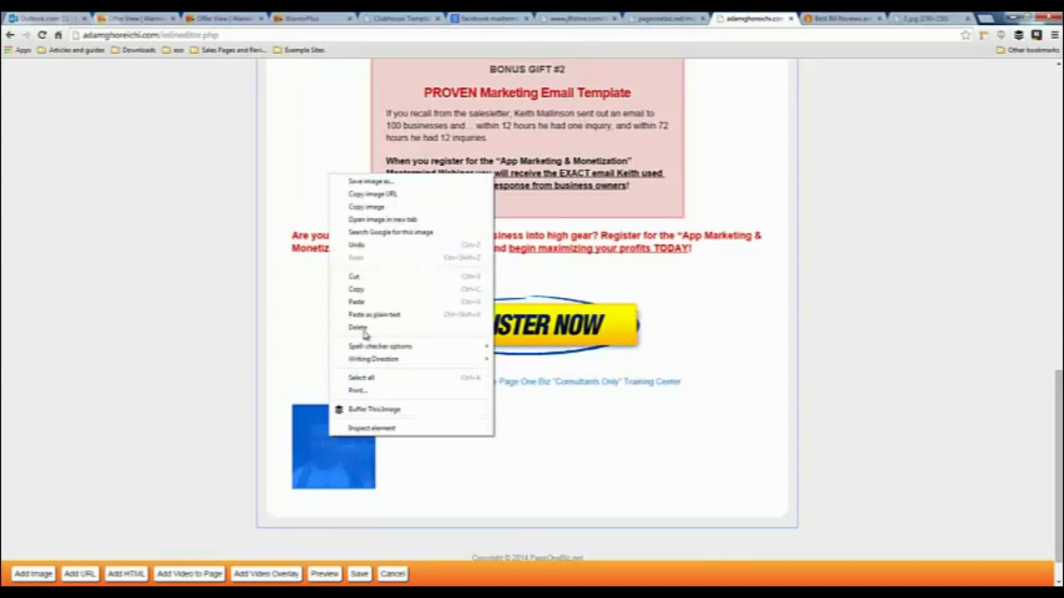
pyautogui.click(372, 277)
pyautogui.scroll(1, 370, 409)
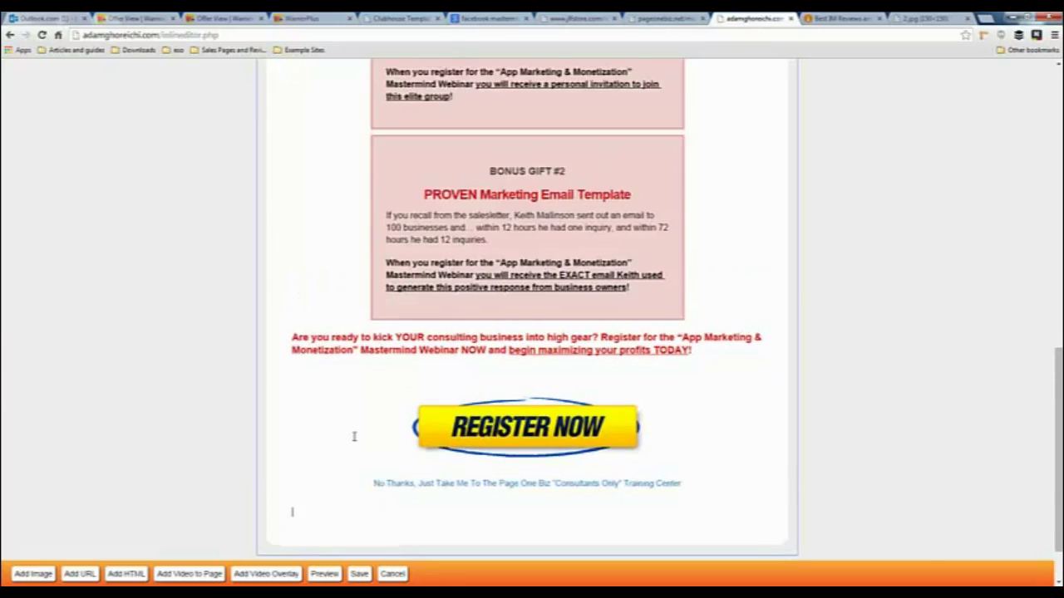
pyautogui.scroll(3, 370, 409)
pyautogui.scroll(4, 372, 410)
pyautogui.scroll(3, 376, 410)
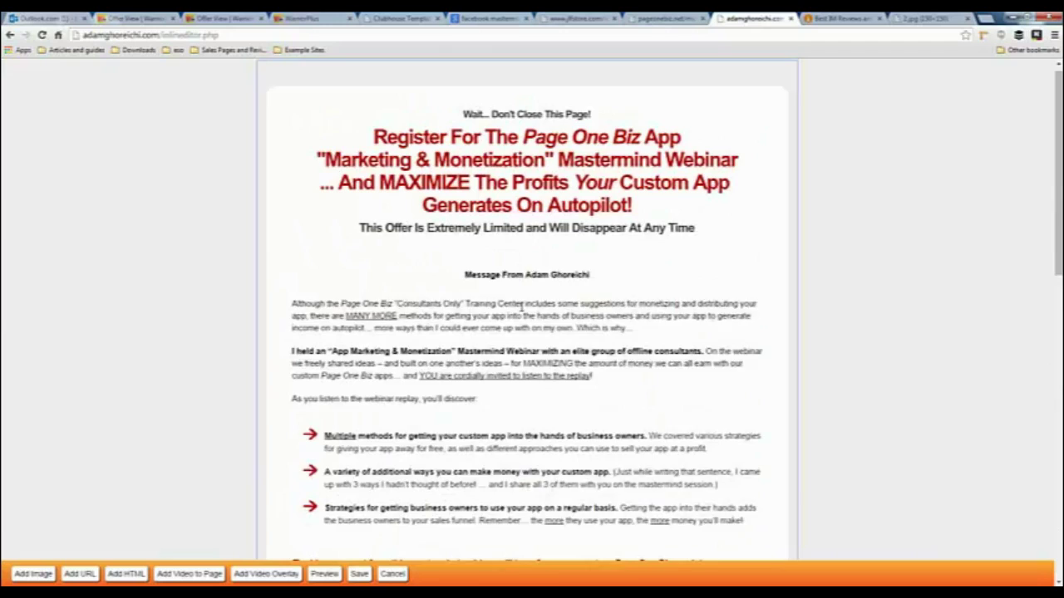
pyautogui.hotkey('ctrl', 'v')
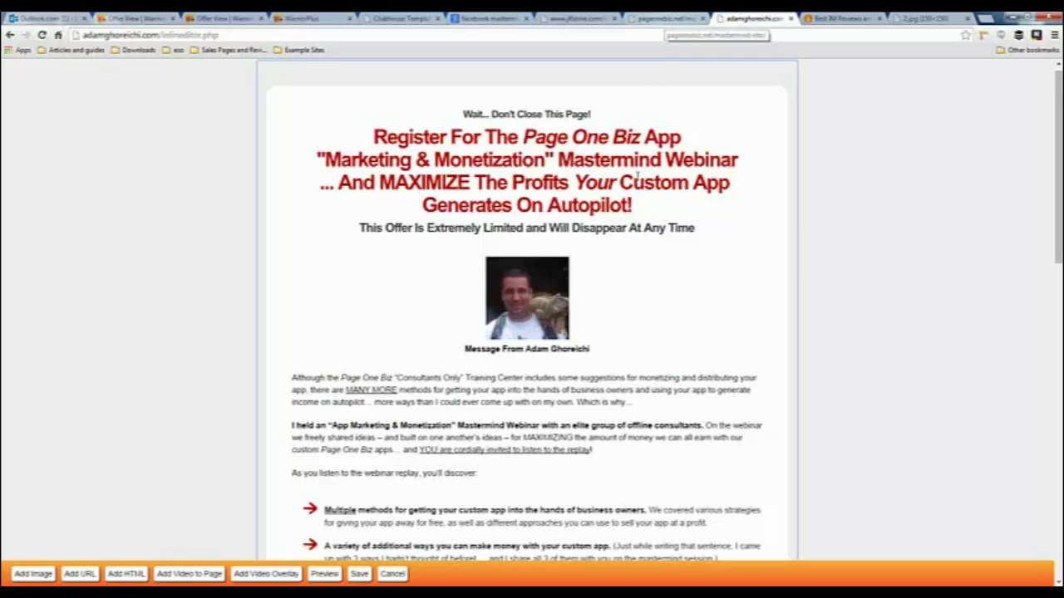
pyautogui.click(677, 16)
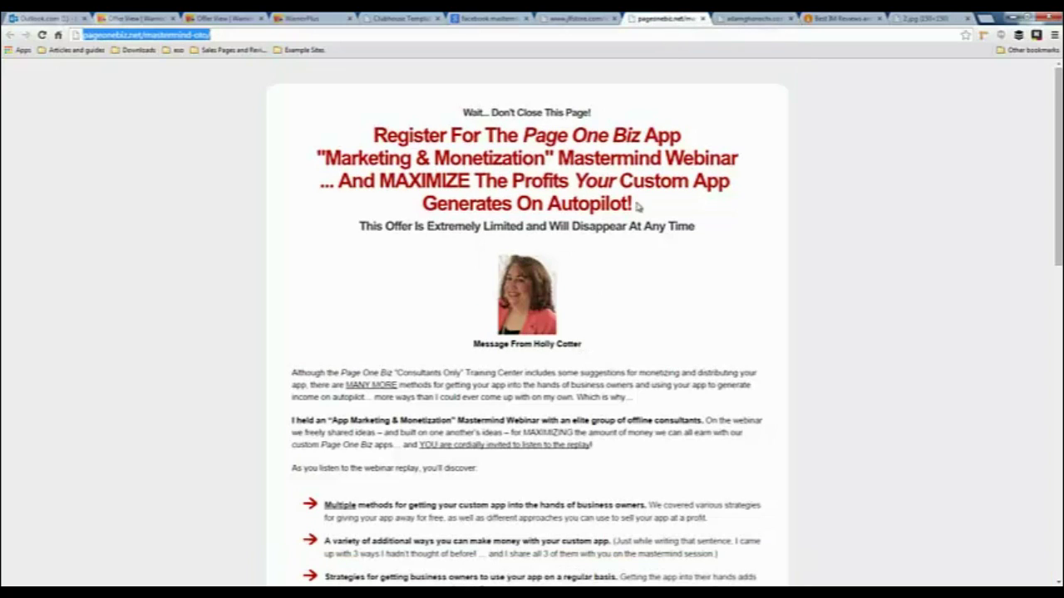
pyautogui.click(746, 17)
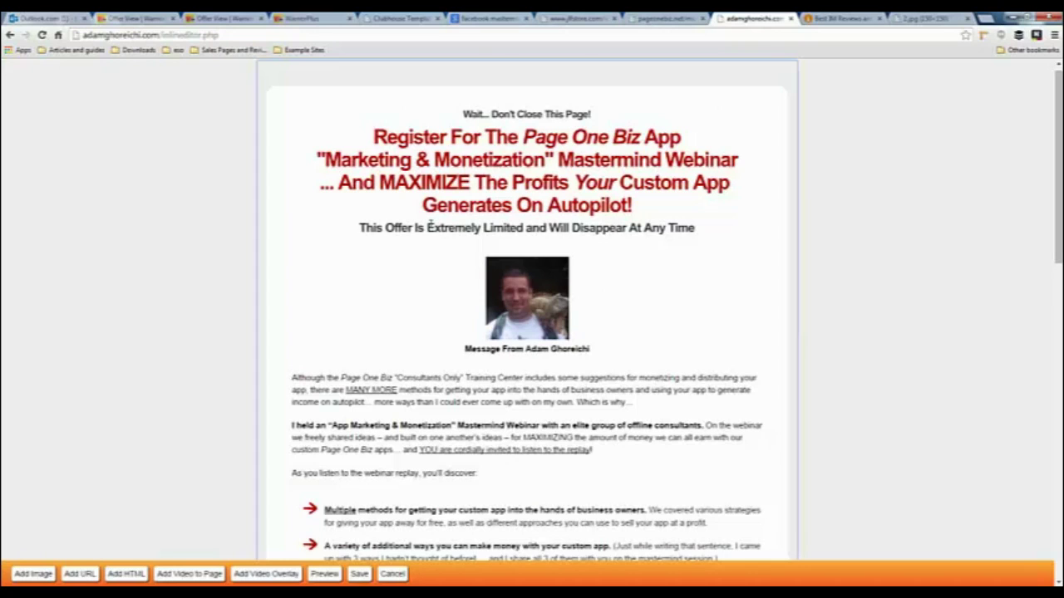
pyautogui.scroll(-1, 430, 226)
pyautogui.scroll(-1, 430, 226)
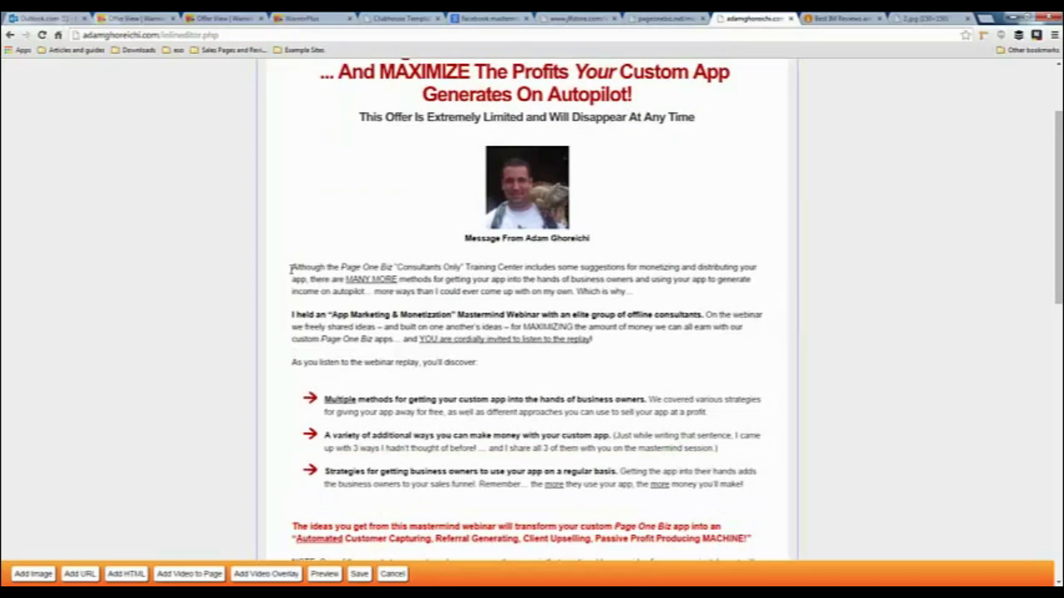
pyautogui.moveTo(291, 268); pyautogui.dragTo(364, 267)
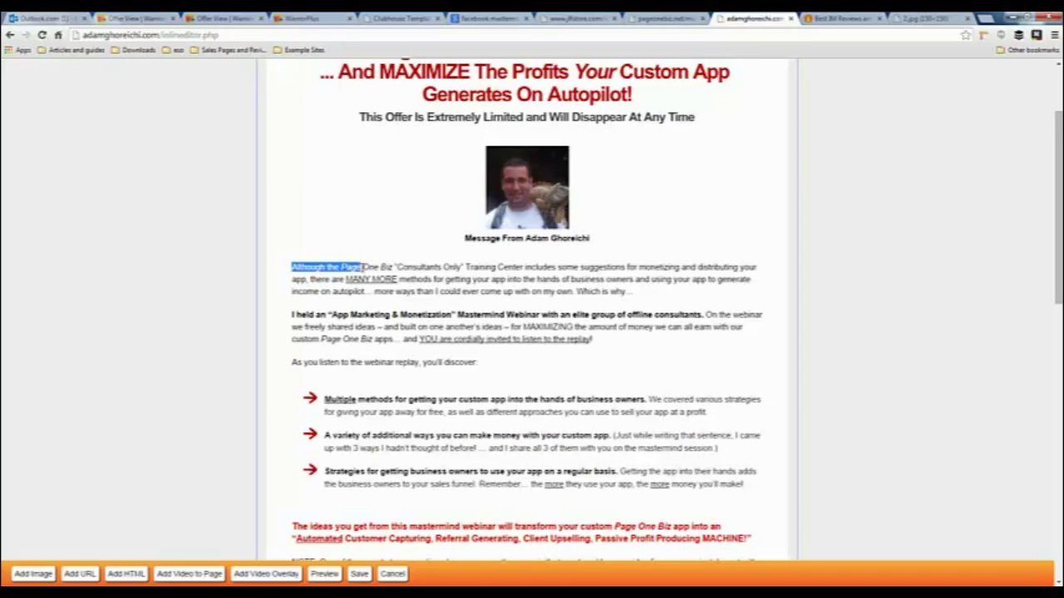
pyautogui.click(447, 273)
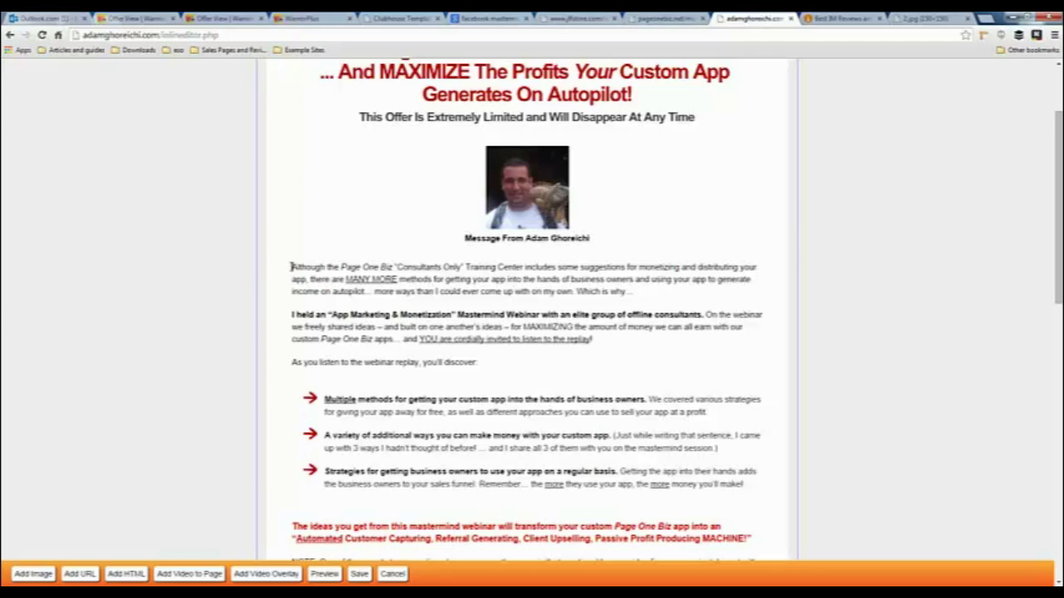
pyautogui.moveTo(291, 267); pyautogui.dragTo(647, 297)
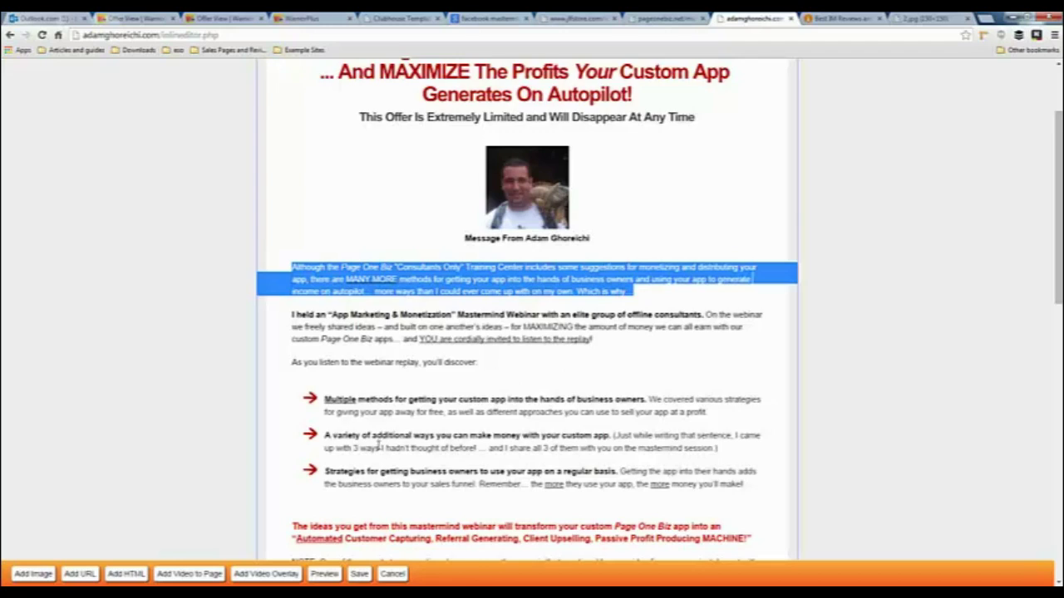
pyautogui.scroll(-1, 380, 443)
pyautogui.moveTo(292, 306); pyautogui.dragTo(503, 301)
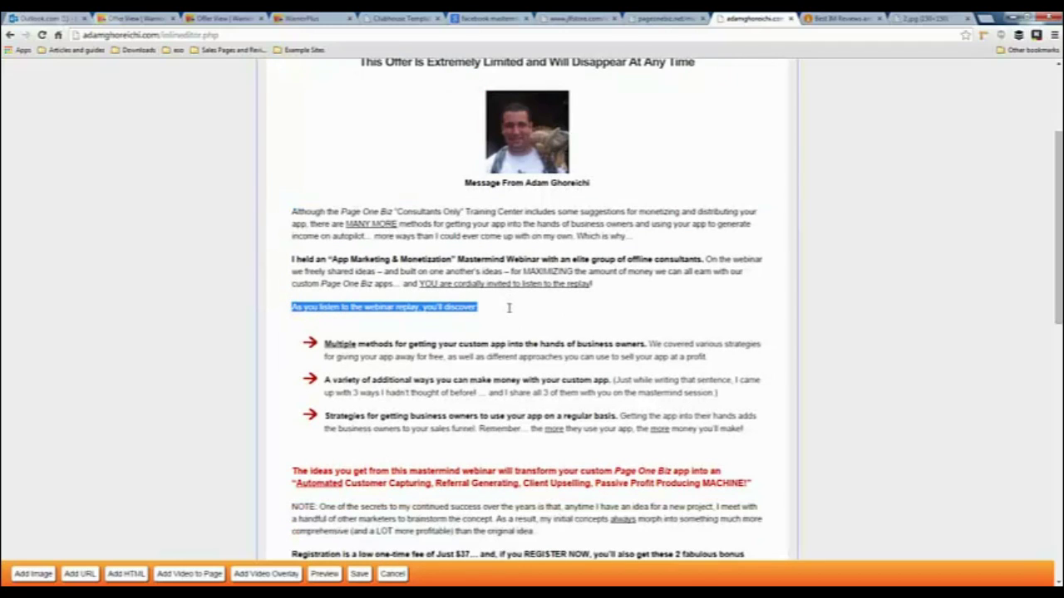
pyautogui.click(425, 282)
pyautogui.scroll(-3, 341, 366)
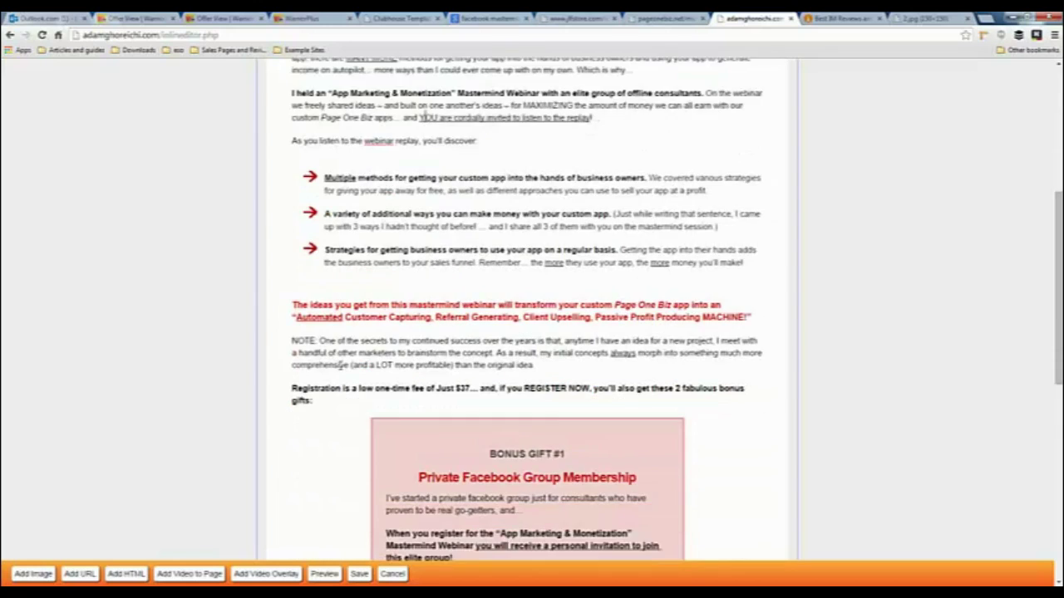
pyautogui.scroll(-2, 341, 366)
pyautogui.scroll(-3, 339, 367)
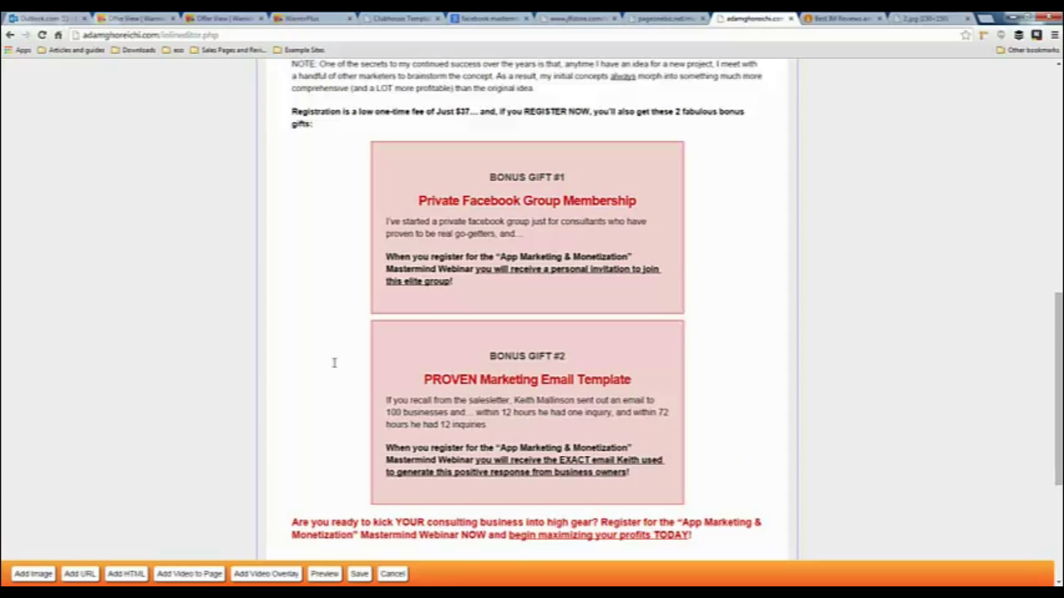
pyautogui.scroll(-1, 334, 363)
pyautogui.scroll(-2, 334, 362)
pyautogui.scroll(-1, 334, 362)
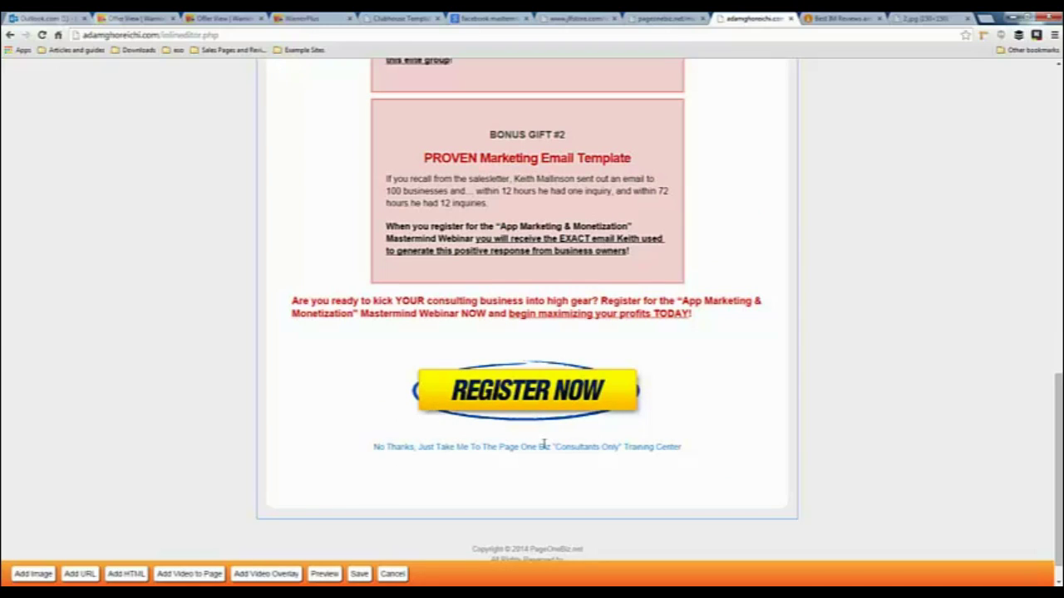
# Retype the No Thanks link to end with: the "Mobile Business In A Box" Download Page.
pyautogui.click(440, 449)
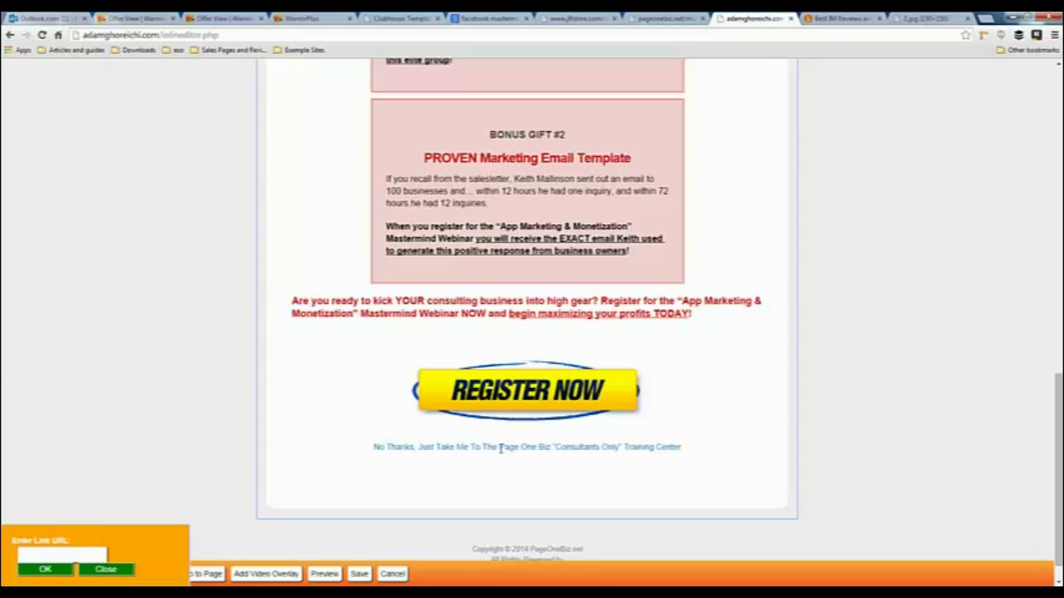
pyautogui.moveTo(500, 449); pyautogui.dragTo(684, 449)
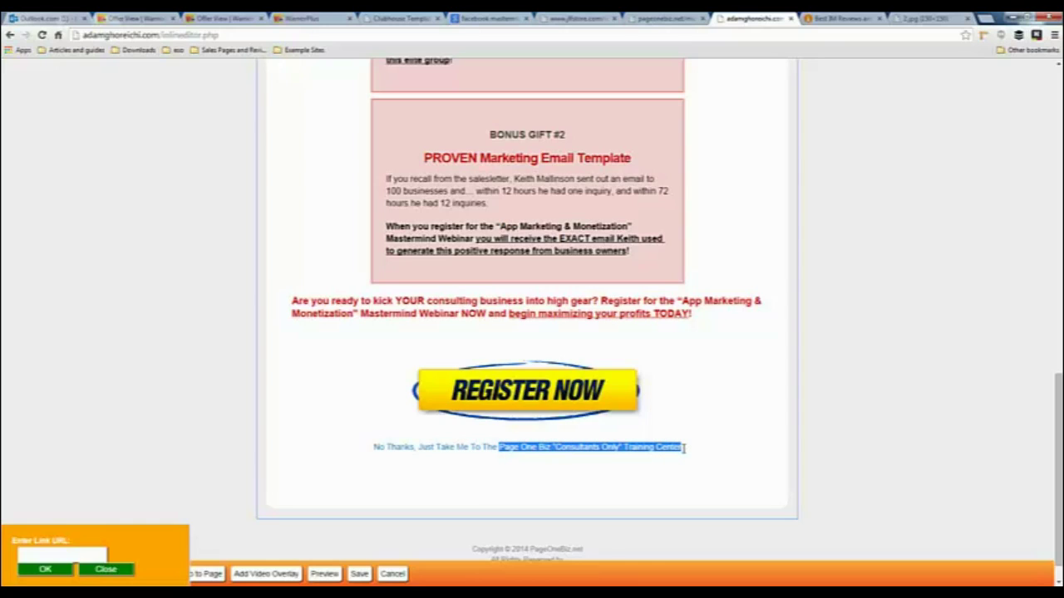
pyautogui.write('"Mobile')
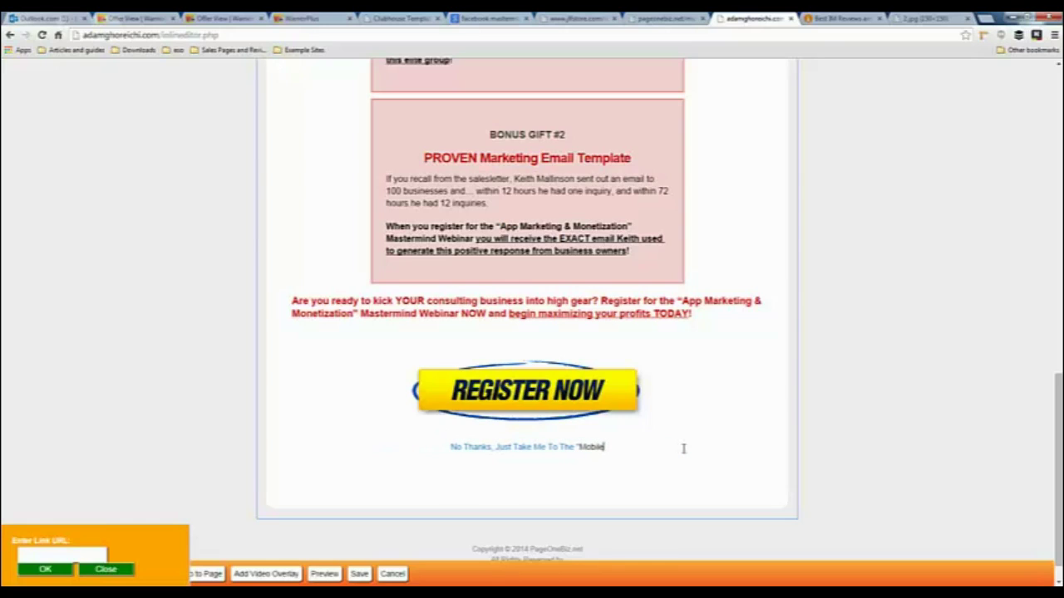
pyautogui.click(577, 447)
pyautogui.write('"Mobile')
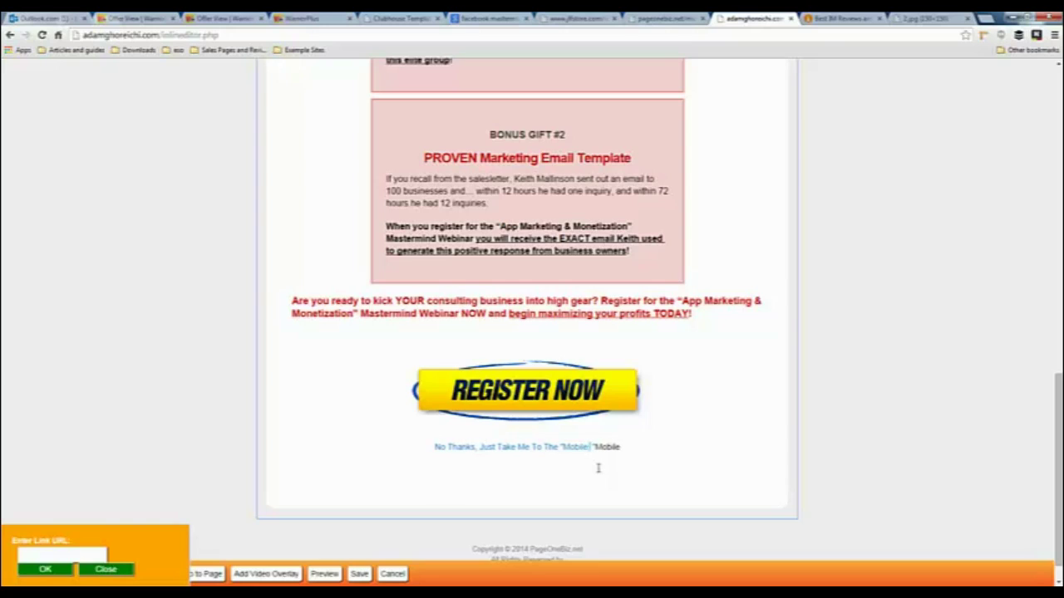
pyautogui.write(' Business In A')
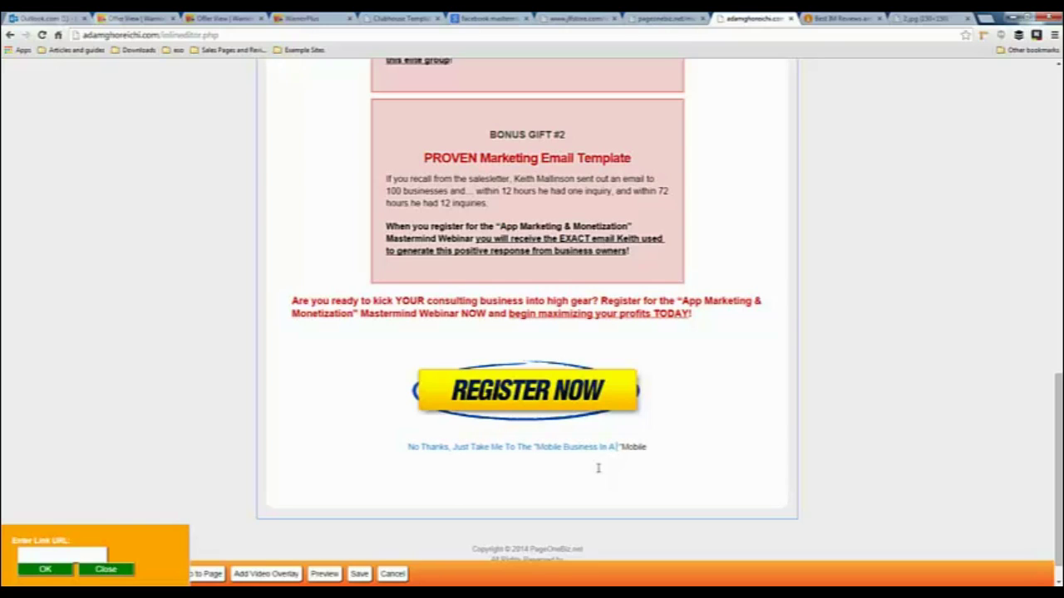
pyautogui.write(' Box" ')
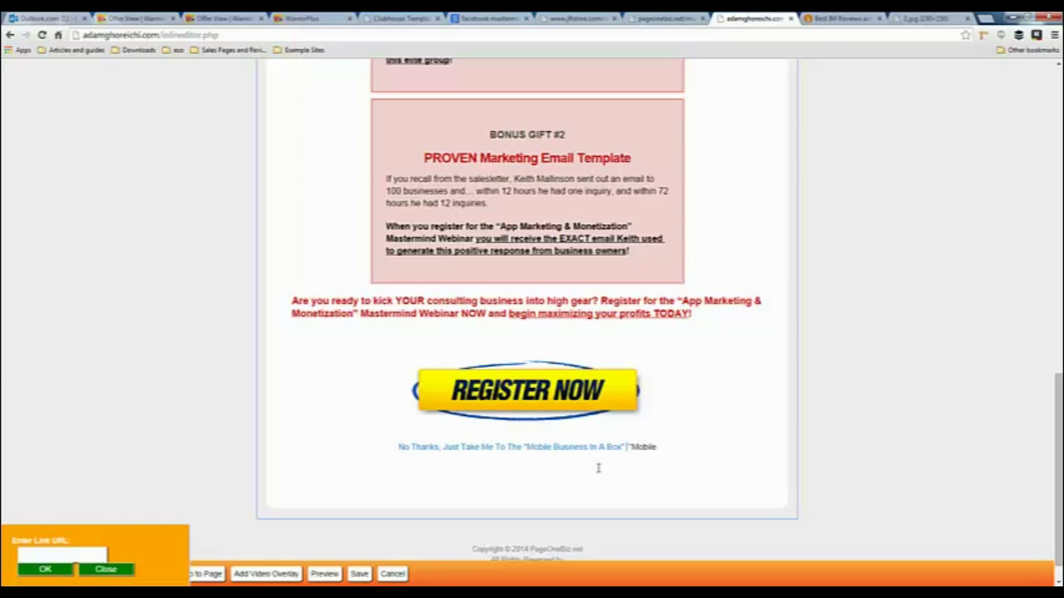
pyautogui.write('Download Pa')
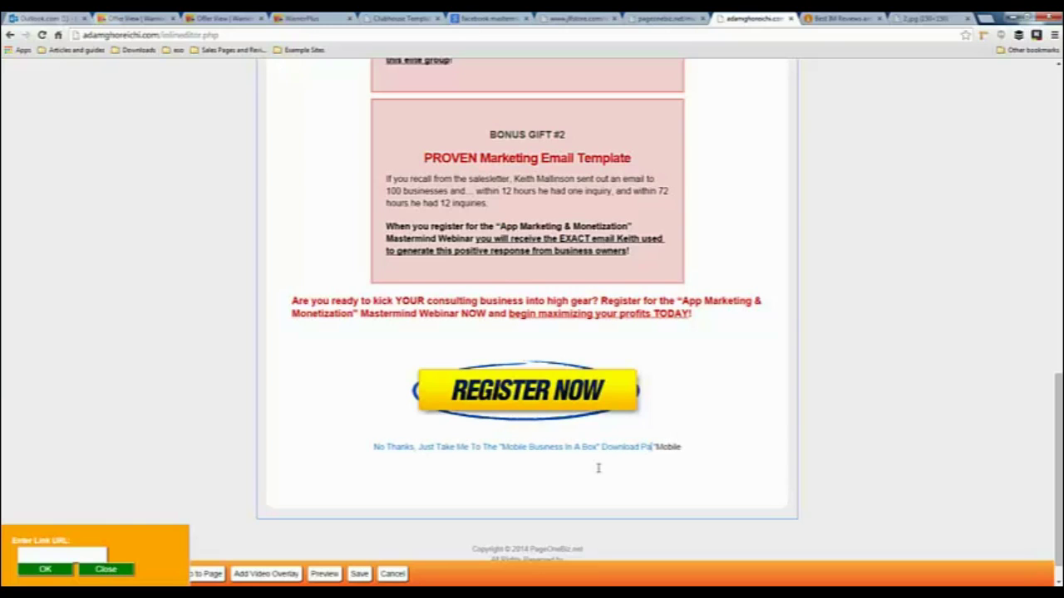
pyautogui.write('ge')
pyautogui.hotkey('shift', 'End')
pyautogui.press('Delete')
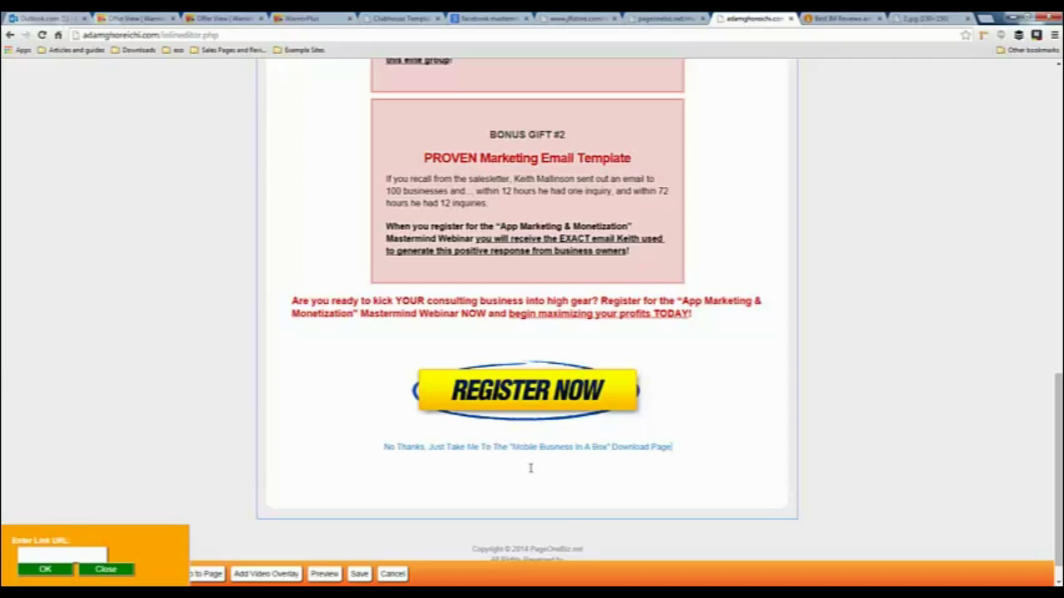
pyautogui.scroll(-1, 529, 471)
pyautogui.scroll(2, 541, 520)
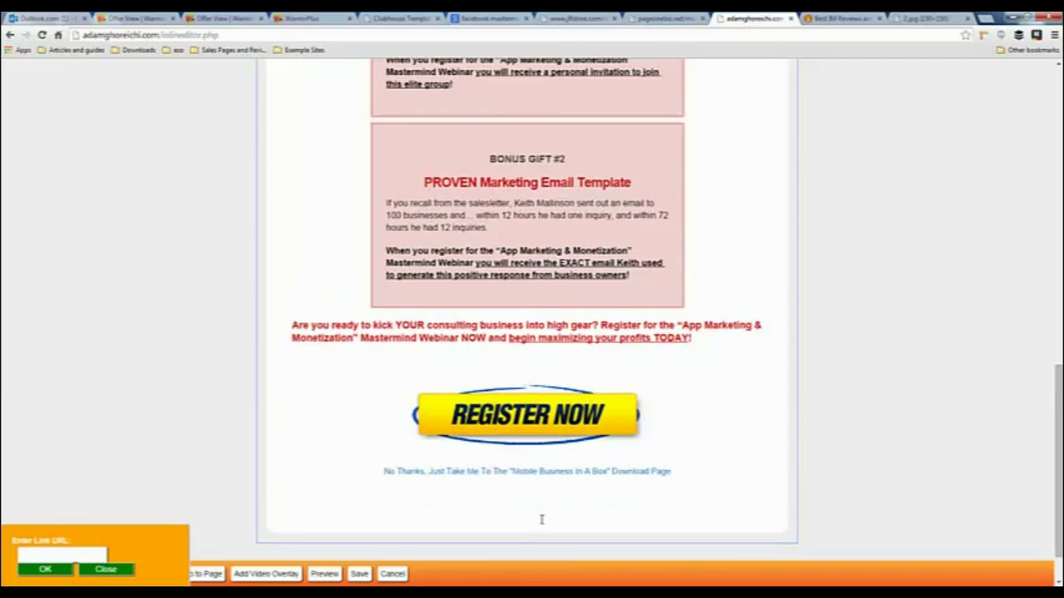
pyautogui.scroll(-2, 542, 511)
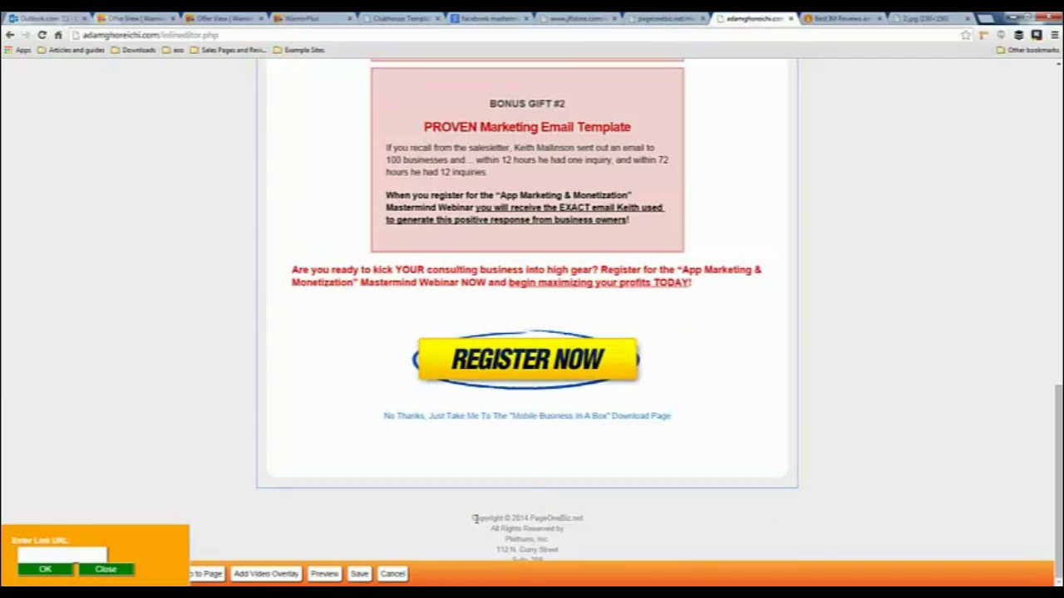
pyautogui.moveTo(472, 518)
pyautogui.mouseDown()
pyautogui.moveTo(535, 519)
pyautogui.moveTo(563, 555)
pyautogui.mouseUp()
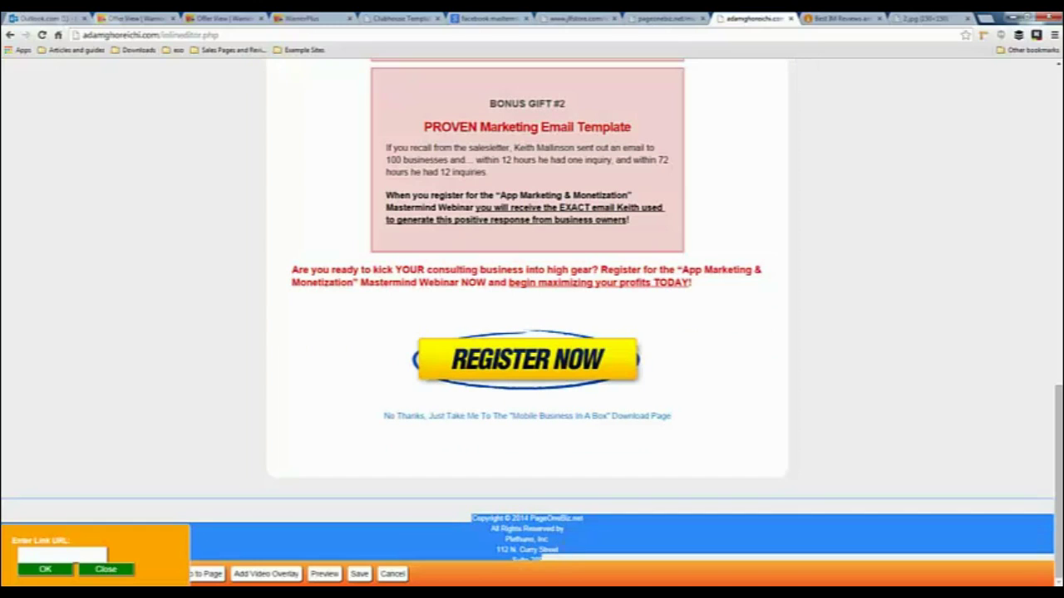
pyautogui.scroll(1, 563, 528)
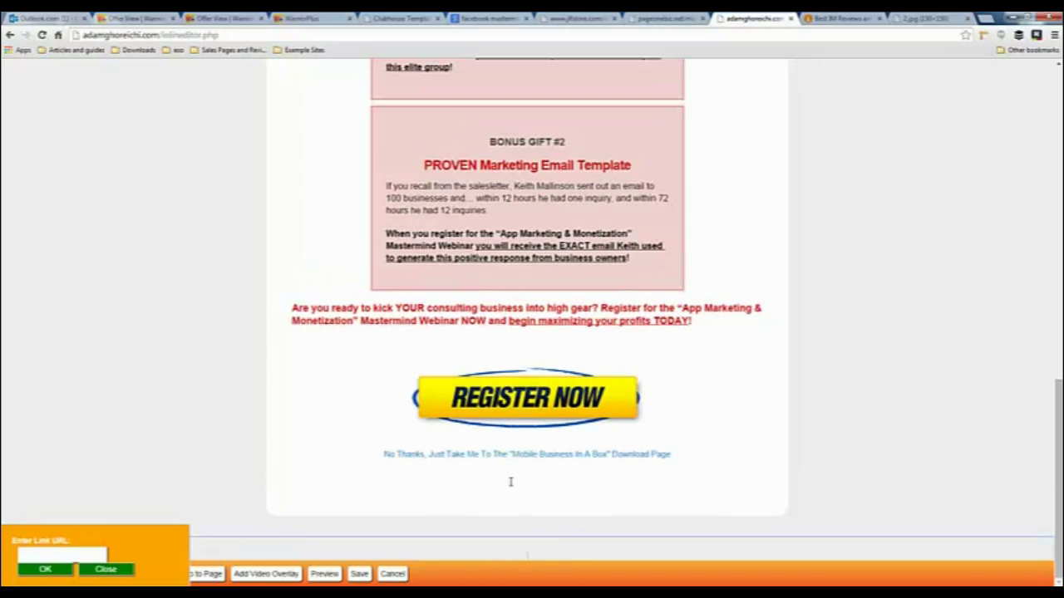
pyautogui.scroll(3, 509, 480)
pyautogui.scroll(1, 494, 433)
pyautogui.scroll(3, 494, 376)
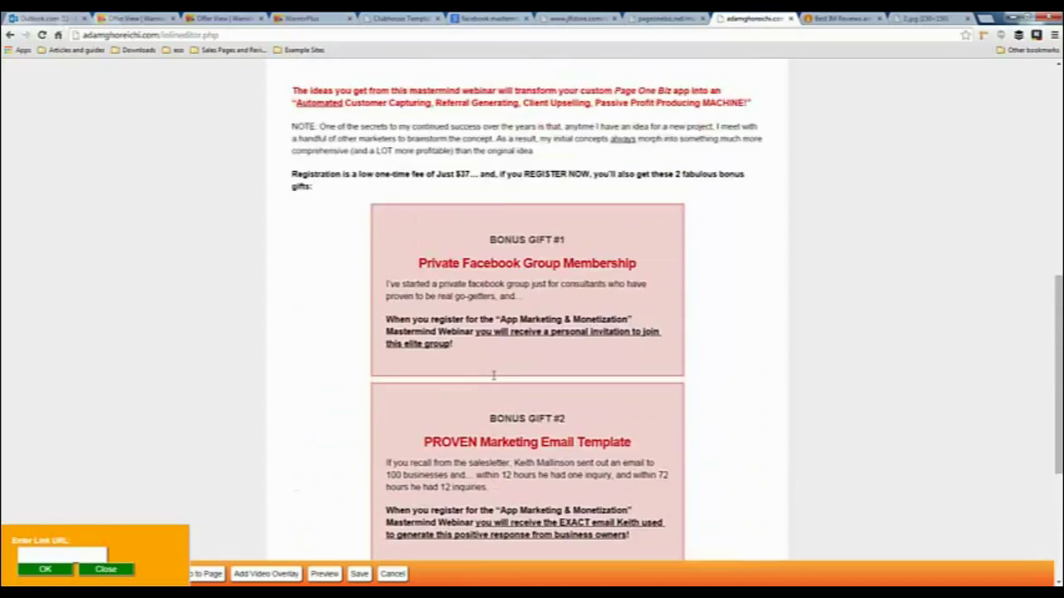
pyautogui.scroll(6, 493, 376)
pyautogui.scroll(4, 499, 423)
pyautogui.scroll(2, 498, 423)
pyautogui.scroll(2, 498, 423)
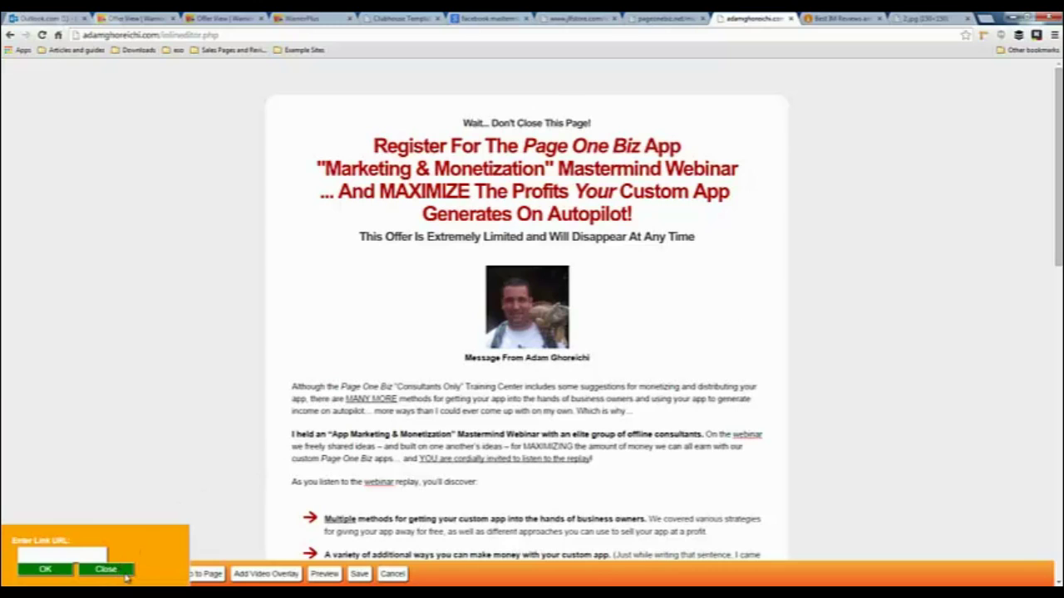
pyautogui.scroll(-3, 299, 416)
pyautogui.scroll(-2, 300, 433)
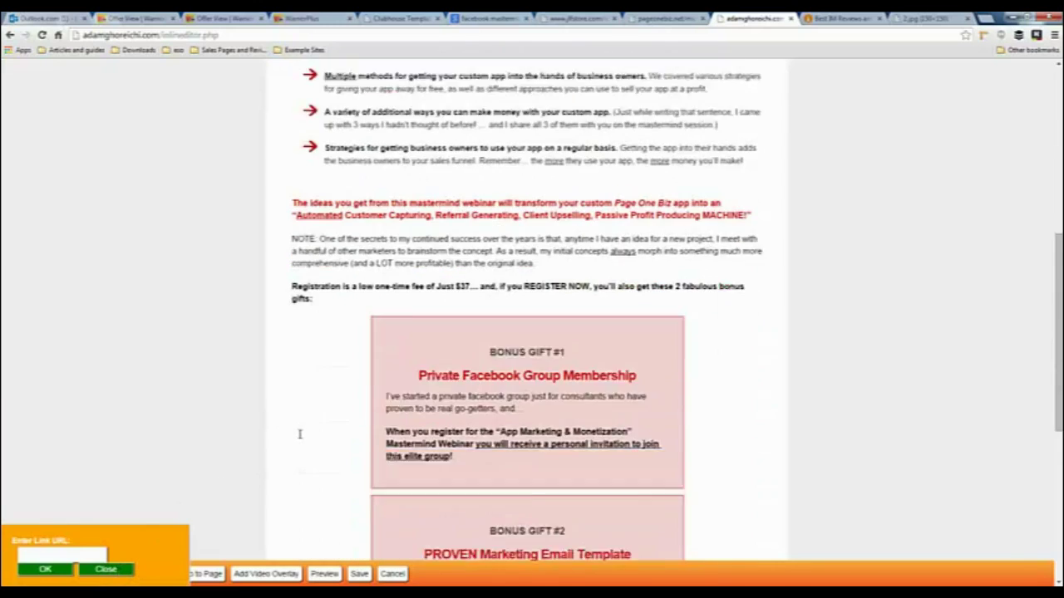
pyautogui.scroll(1, 345, 376)
pyautogui.scroll(2, 353, 370)
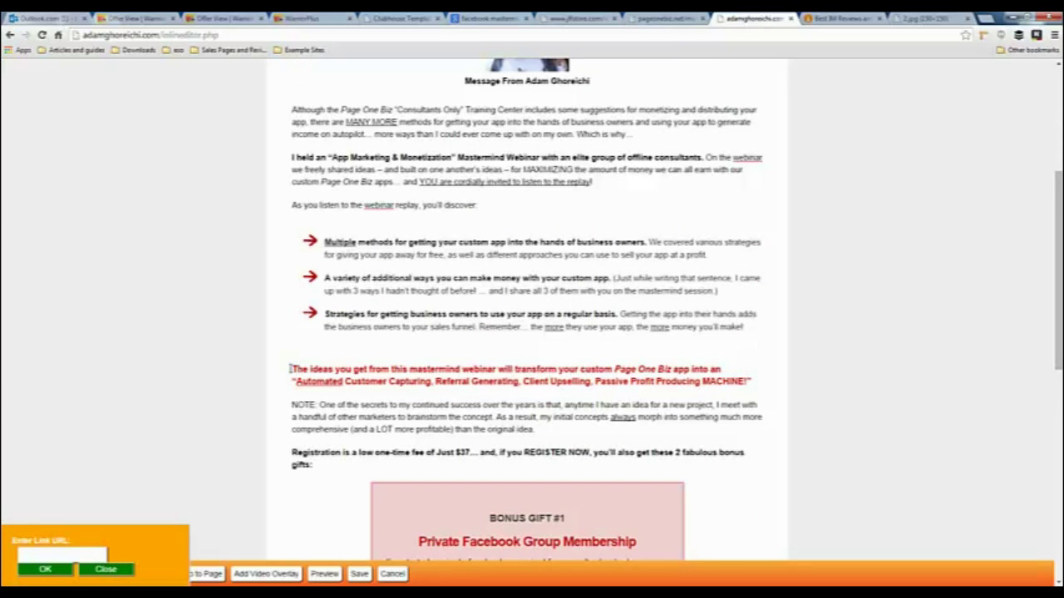
pyautogui.scroll(3, 322, 387)
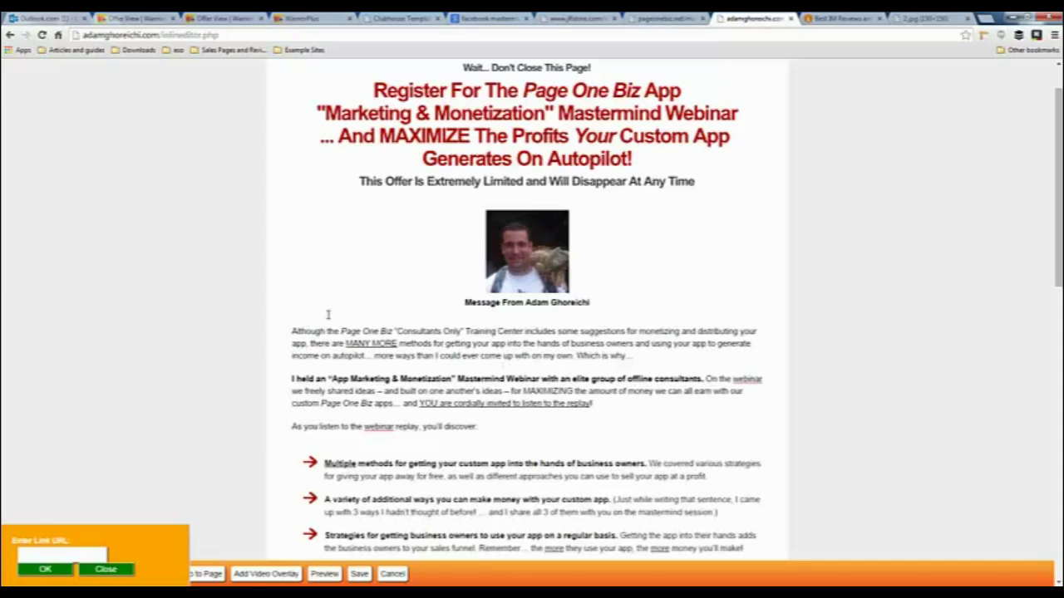
# Show the Best IM Reviews homepage's Latest Reviews and select mecanto.com in the address bar.
pyautogui.click(841, 17)
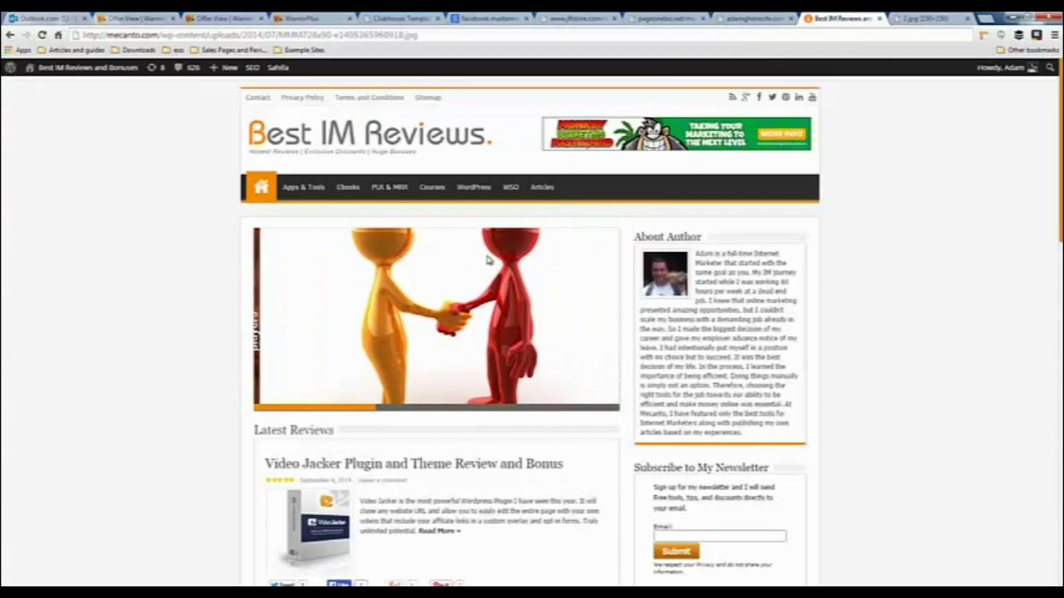
pyautogui.scroll(-2, 320, 482)
pyautogui.scroll(-1, 320, 482)
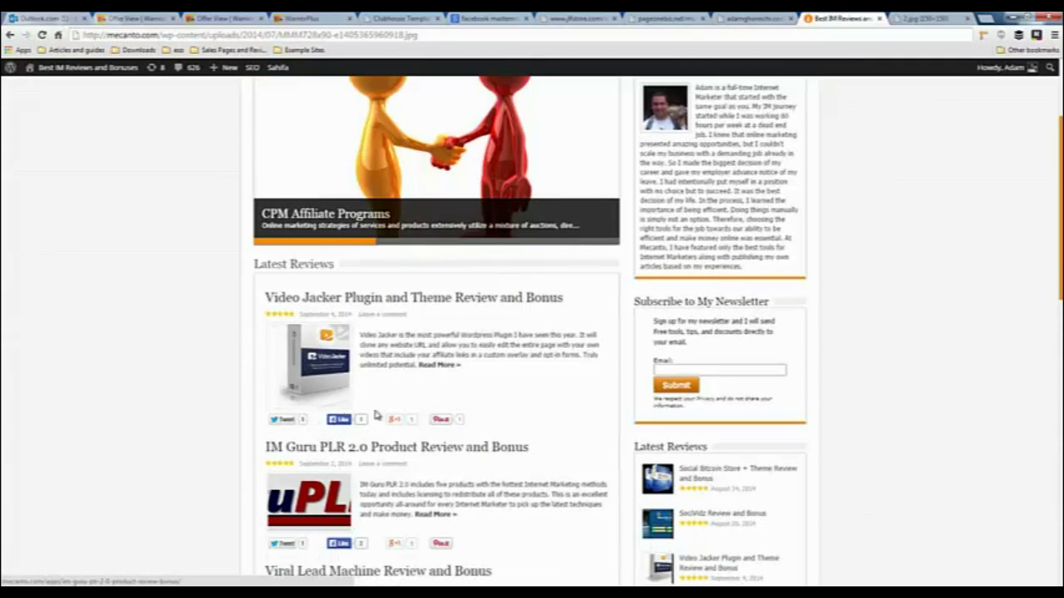
pyautogui.moveTo(108, 35); pyautogui.dragTo(158, 36)
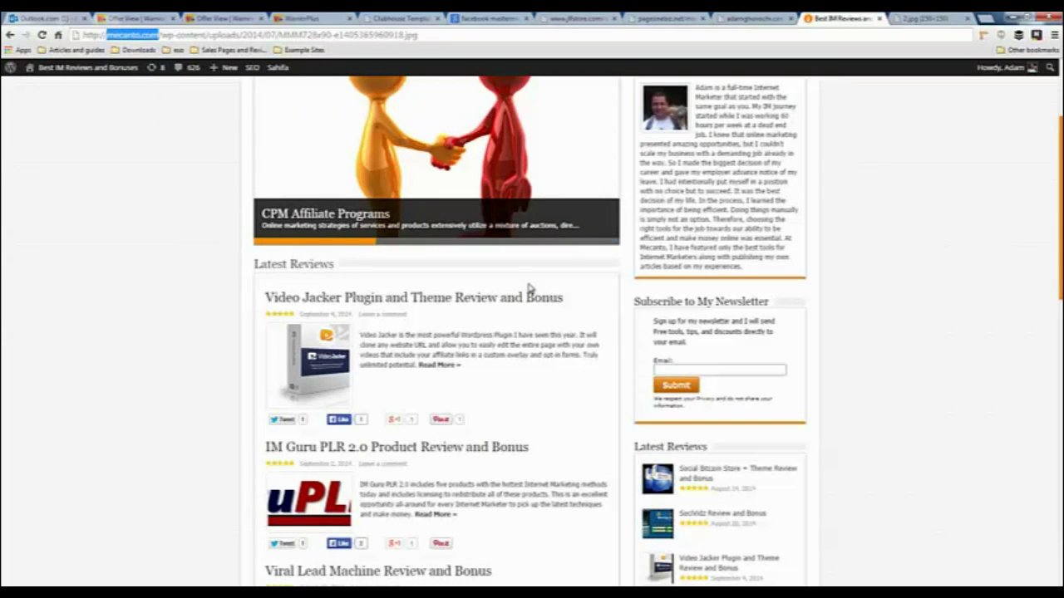
# Open the Video Jacker review post and scroll its bonus list down to #26 Curation Soft 3.0.
pyautogui.click(381, 303)
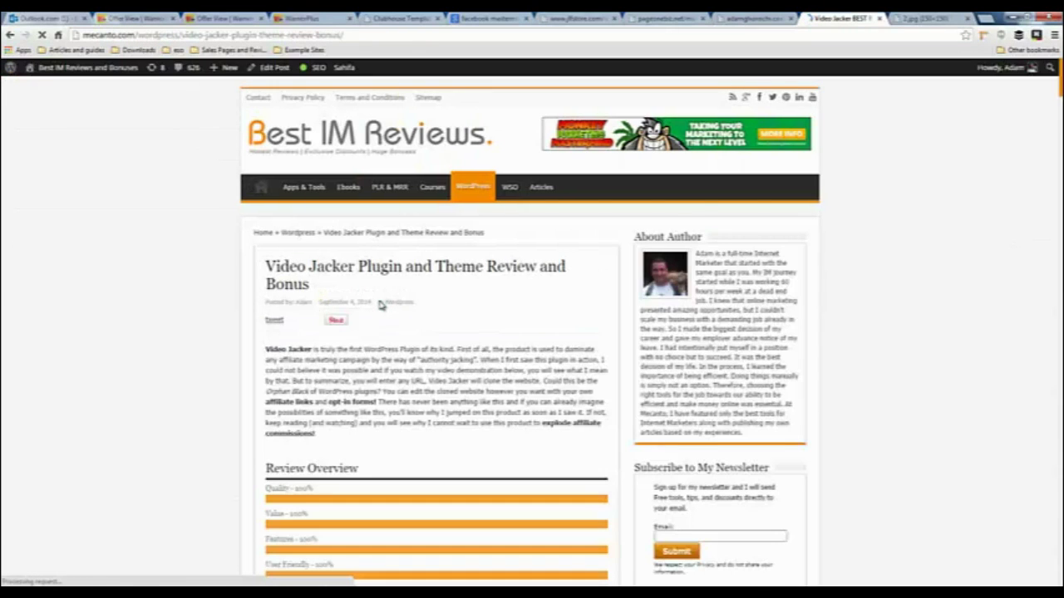
pyautogui.scroll(-1, 381, 307)
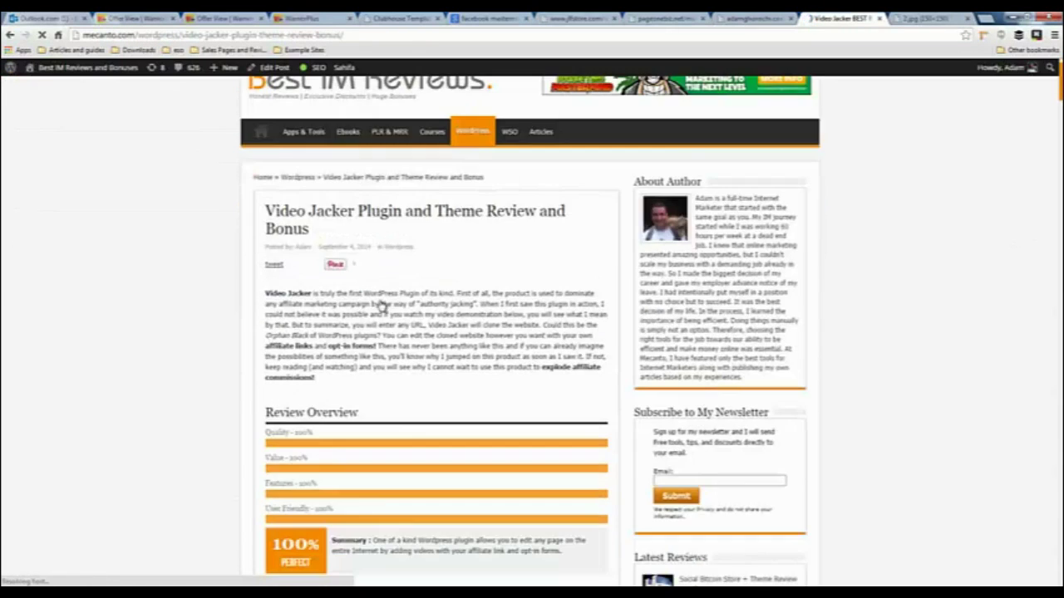
pyautogui.scroll(-3, 381, 307)
pyautogui.scroll(-1, 381, 307)
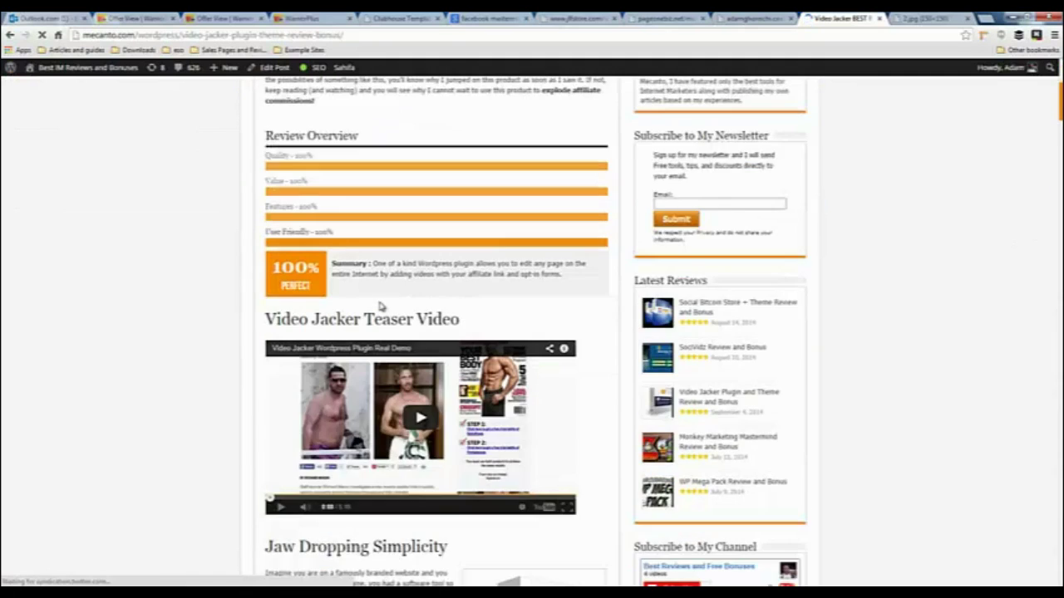
pyautogui.scroll(-2, 381, 306)
pyautogui.scroll(-1, 381, 307)
pyautogui.scroll(-1, 380, 307)
pyautogui.scroll(-2, 381, 307)
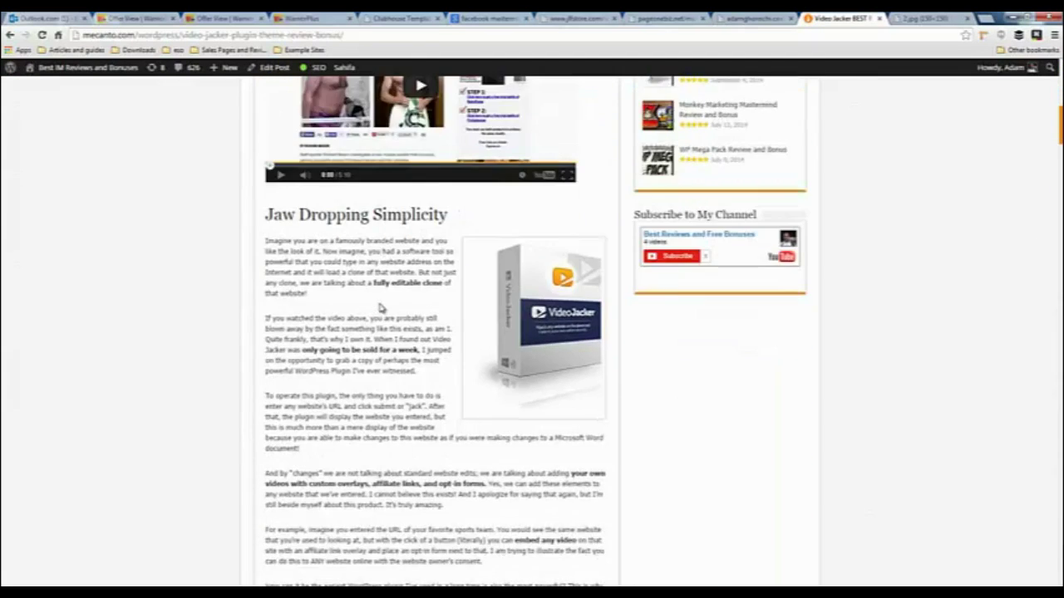
pyautogui.scroll(-2, 380, 307)
pyautogui.scroll(-2, 381, 311)
pyautogui.scroll(-5, 381, 314)
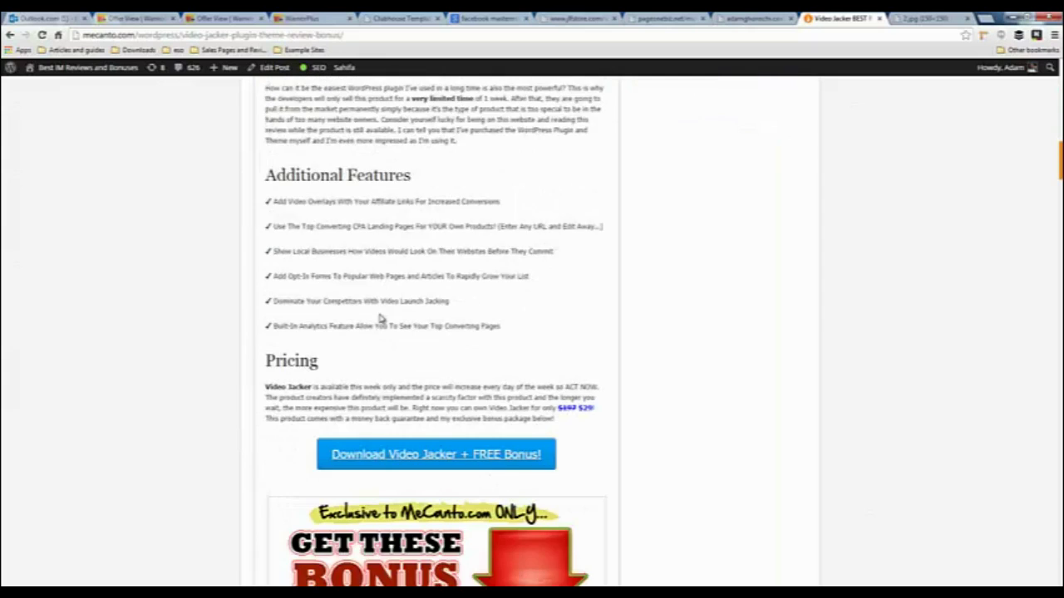
pyautogui.scroll(-3, 381, 315)
pyautogui.scroll(-1, 309, 432)
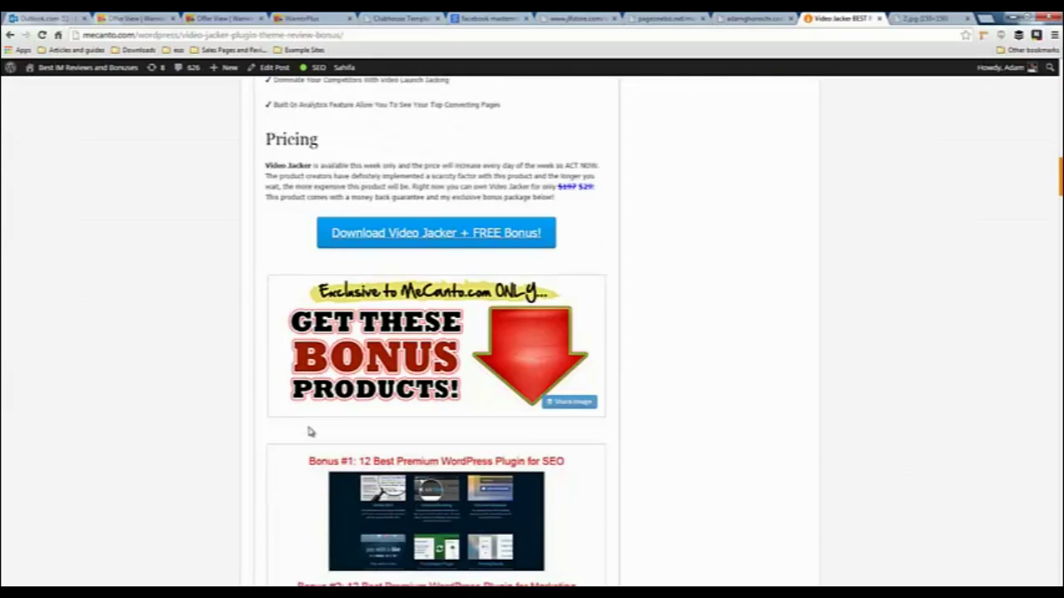
pyautogui.scroll(-4, 316, 394)
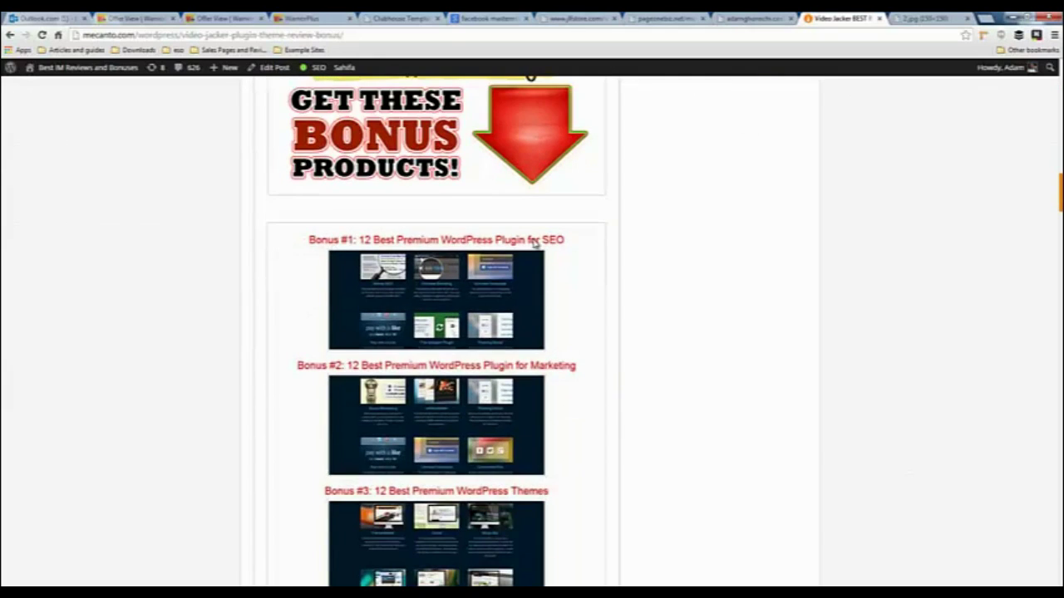
pyautogui.scroll(-1, 491, 349)
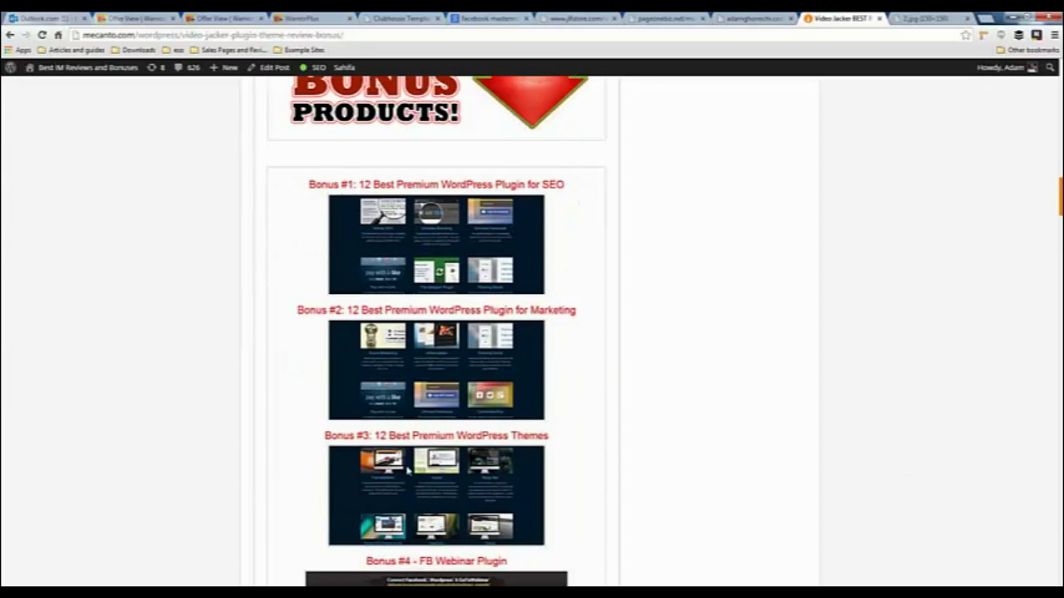
pyautogui.scroll(-2, 407, 470)
pyautogui.scroll(-2, 408, 469)
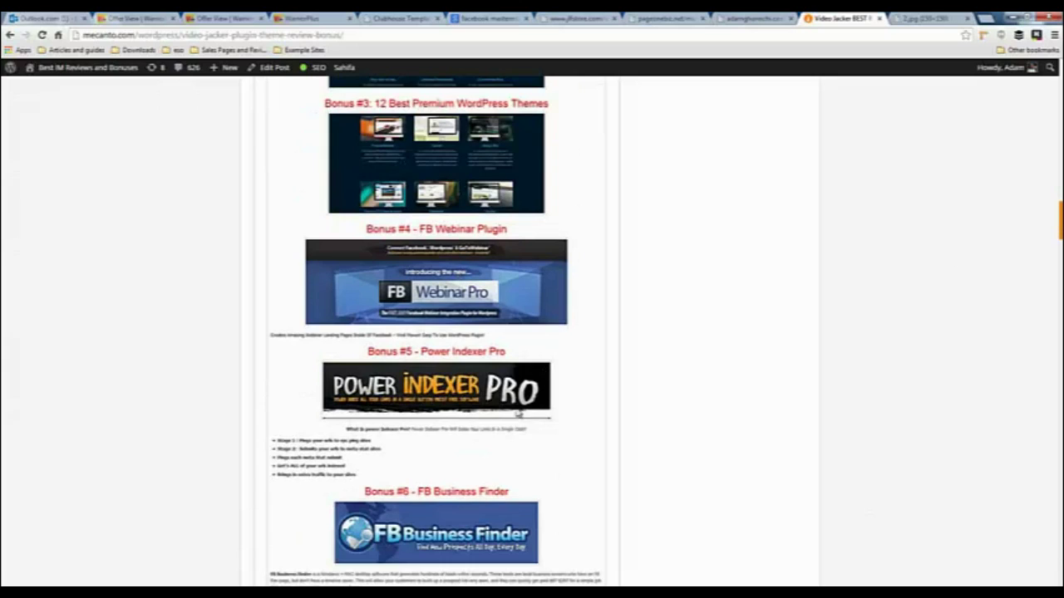
pyautogui.scroll(-1, 483, 424)
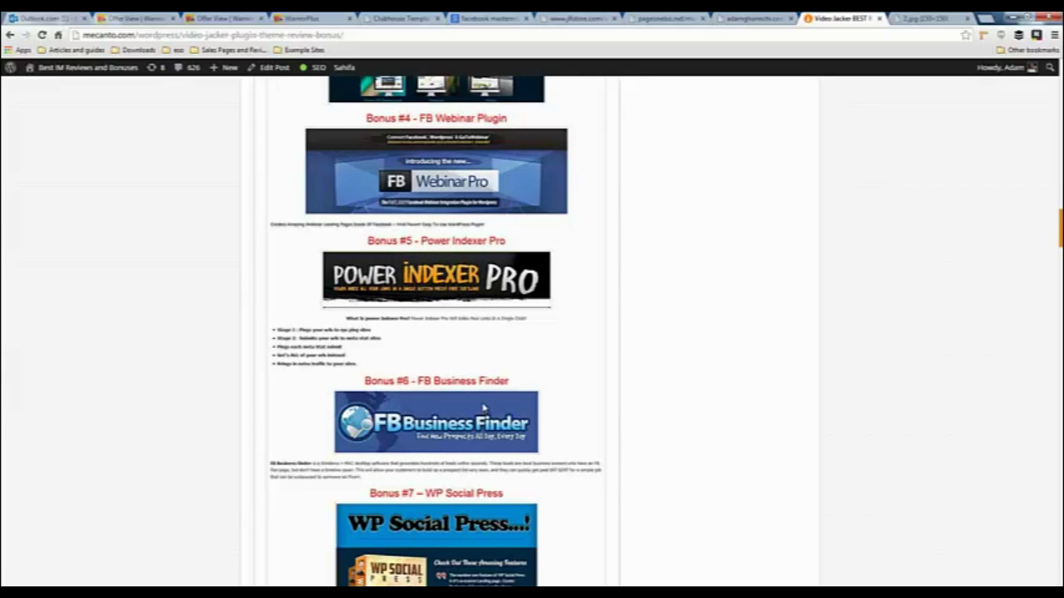
pyautogui.scroll(-1, 463, 420)
pyautogui.scroll(-1, 453, 432)
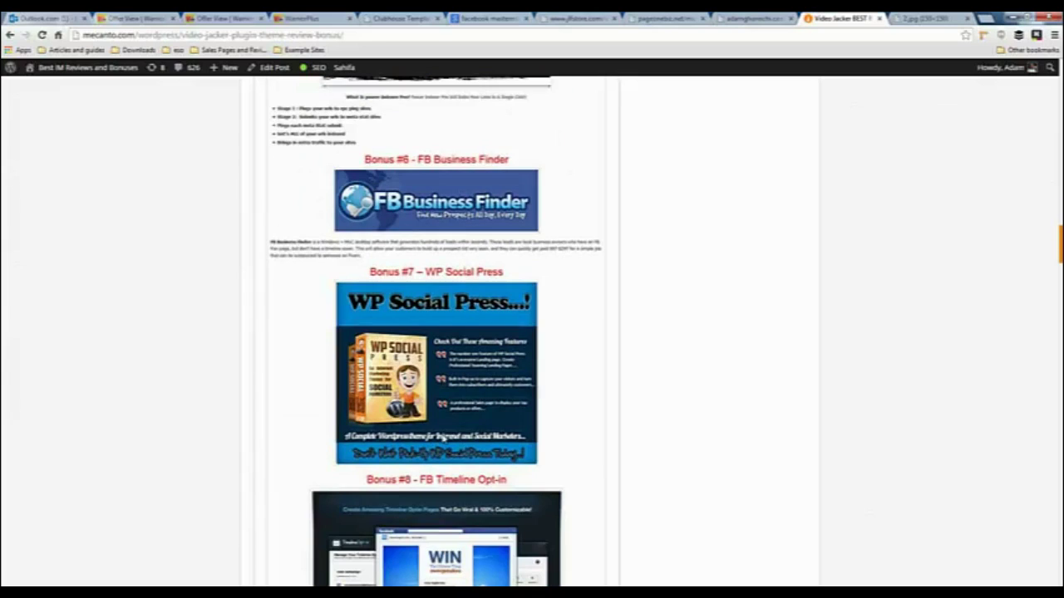
pyautogui.scroll(-1, 415, 324)
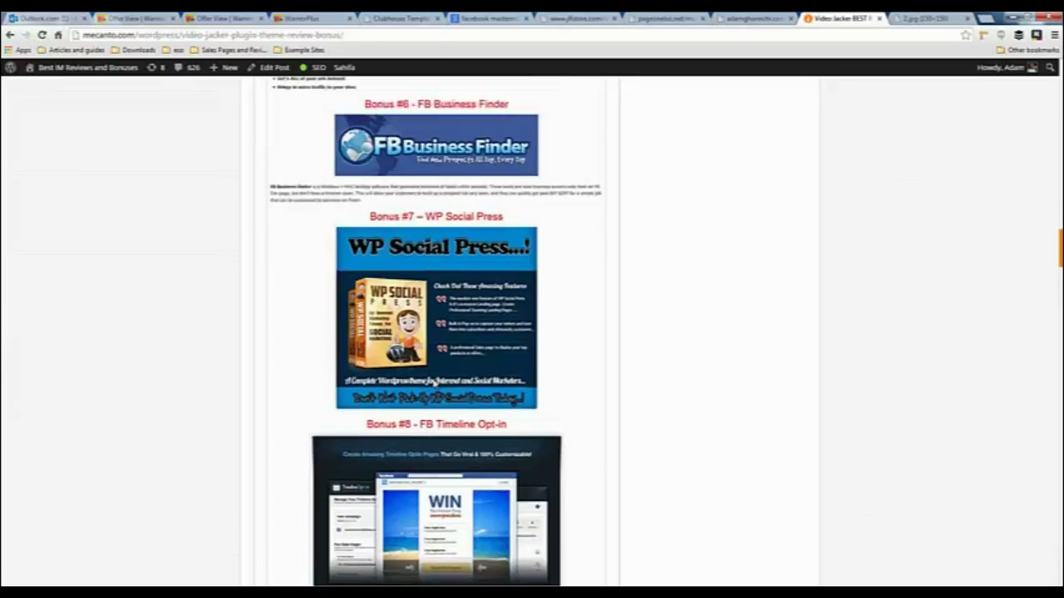
pyautogui.scroll(-2, 420, 341)
pyautogui.scroll(-2, 425, 365)
pyautogui.scroll(-5, 434, 392)
pyautogui.scroll(-2, 433, 391)
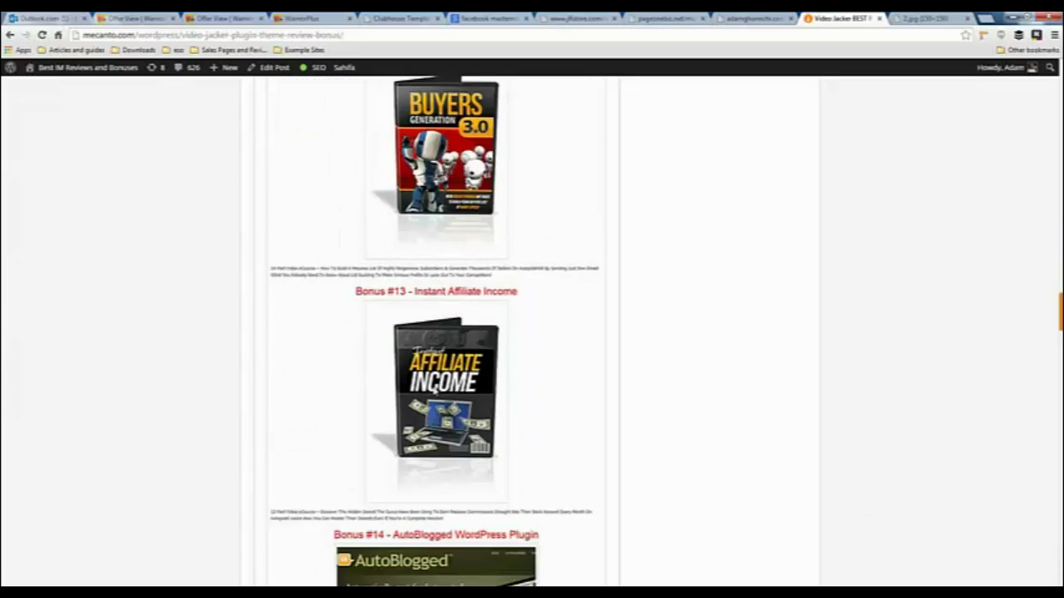
pyautogui.scroll(-2, 433, 393)
pyautogui.scroll(-5, 433, 395)
pyautogui.scroll(-3, 433, 398)
pyautogui.scroll(-3, 433, 397)
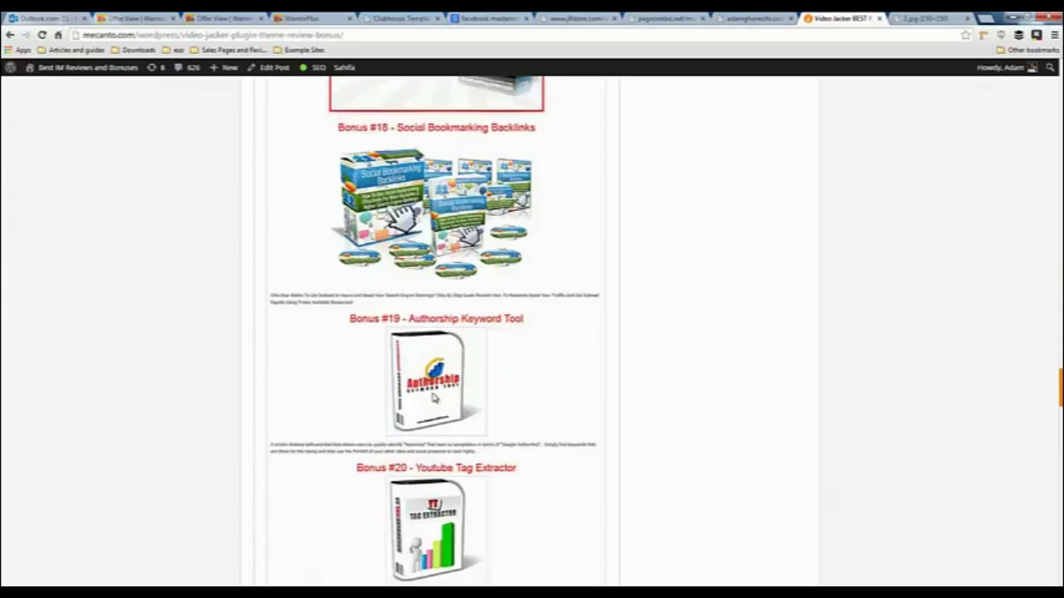
pyautogui.scroll(-3, 434, 396)
pyautogui.scroll(-2, 435, 394)
pyautogui.scroll(-3, 436, 392)
pyautogui.scroll(-5, 436, 391)
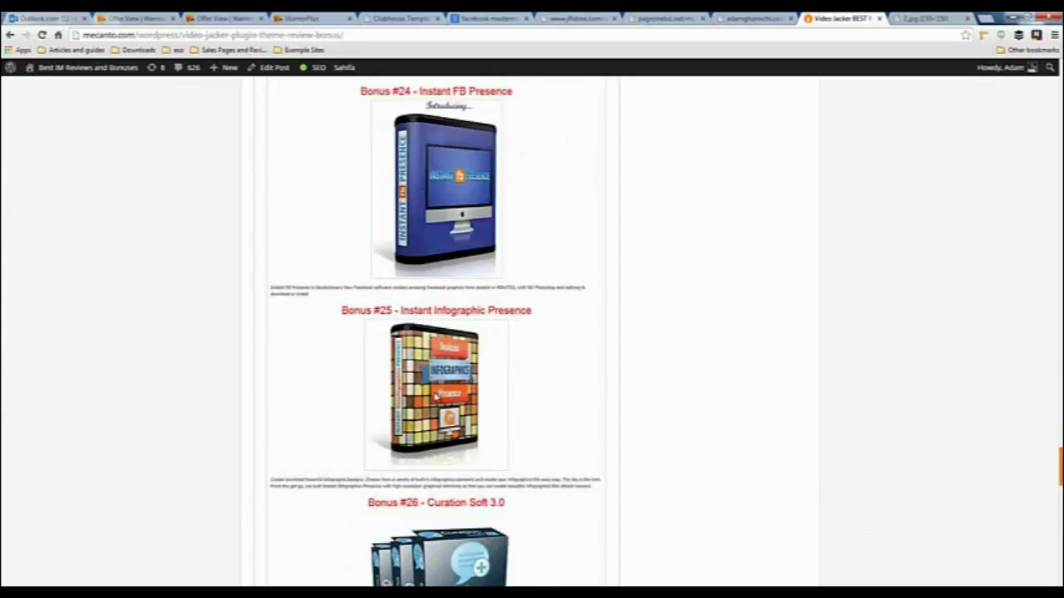
pyautogui.scroll(-5, 438, 399)
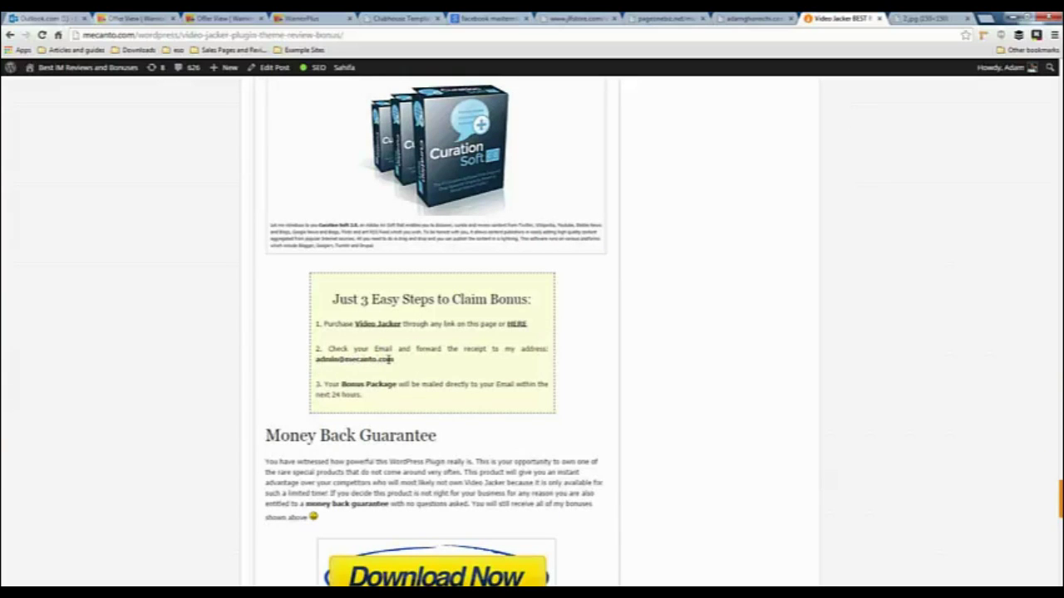
pyautogui.scroll(1, 391, 359)
pyautogui.scroll(2, 373, 361)
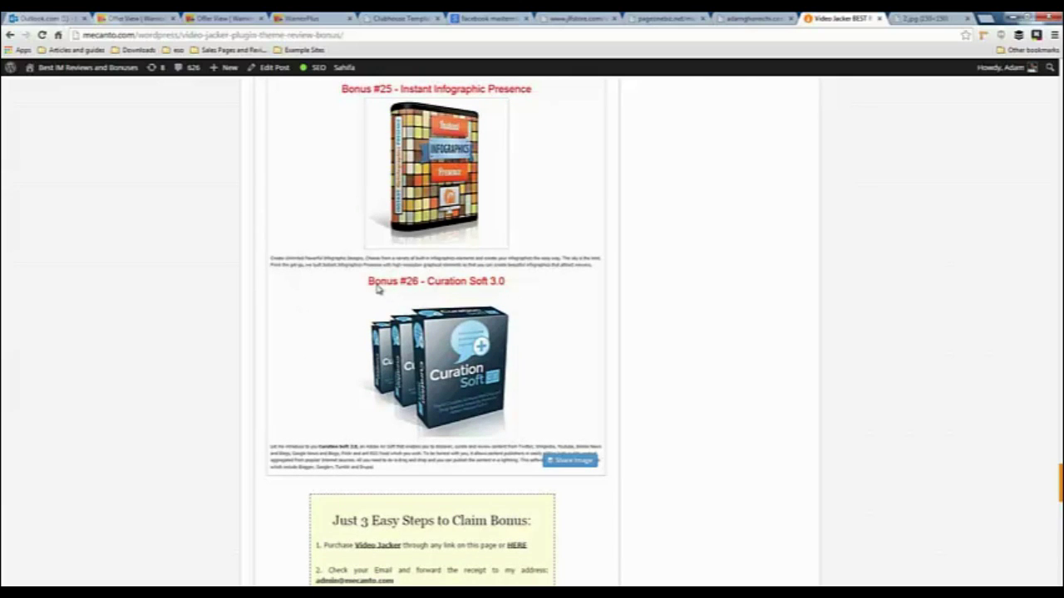